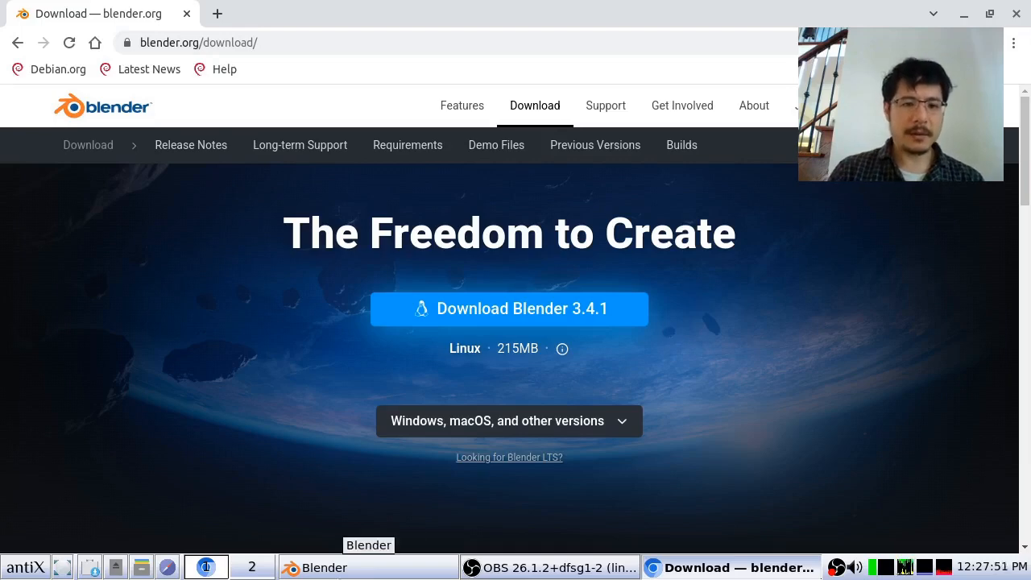
Switch to Blender and add the movie file "iPhone video-VVS.MOV" with its sound to the sequencer.
{"action": "left_click", "coordinate": [322, 568]}
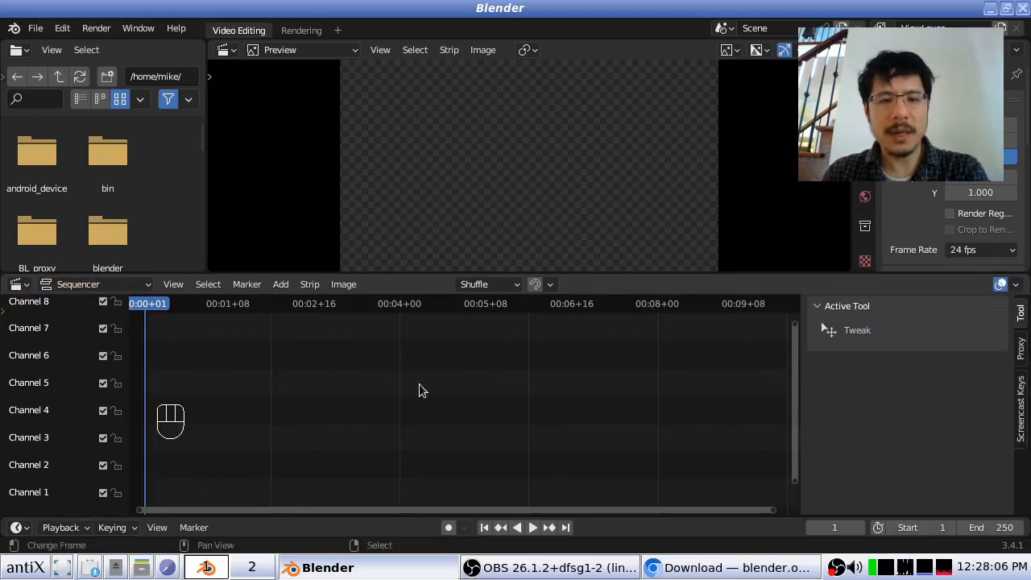
{"action": "scroll", "coordinate": [417, 387], "scroll_direction": "up", "scroll_amount": 2}
{"action": "scroll", "coordinate": [417, 386], "scroll_direction": "down", "scroll_amount": 2}
{"action": "middle_click", "coordinate": [69, 382]}
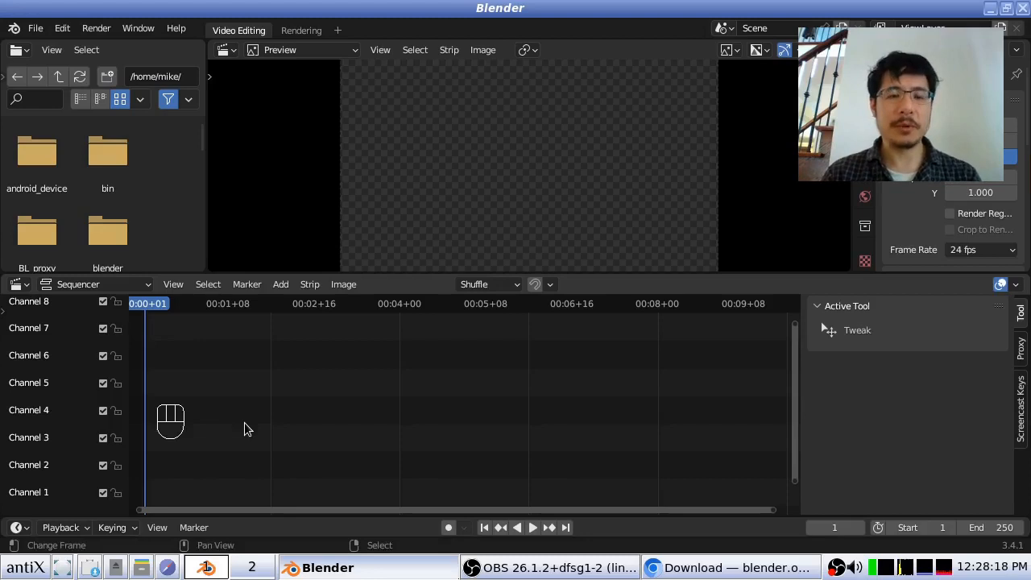
{"action": "key", "text": "shift"}
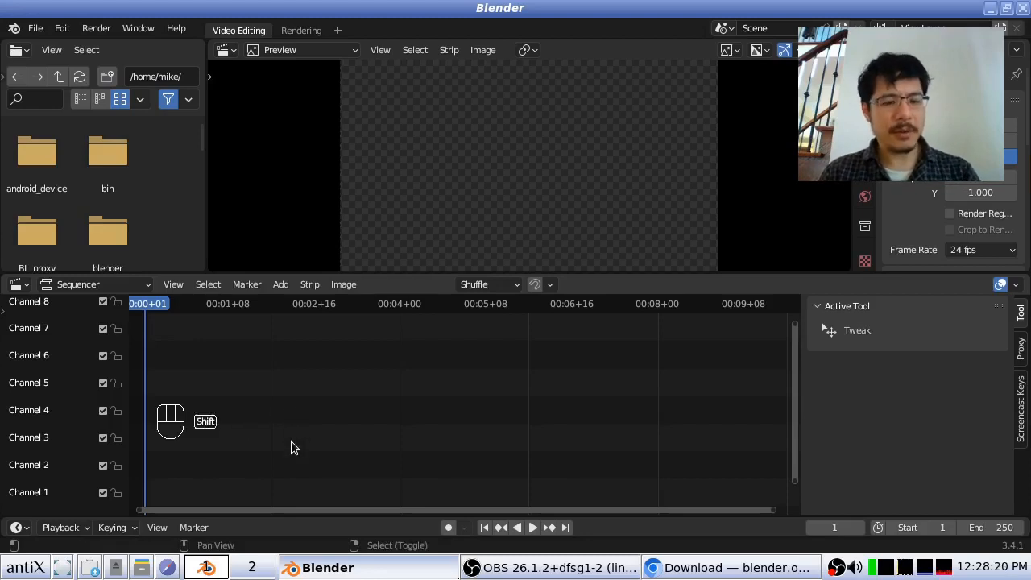
{"action": "key", "text": "shift+a"}
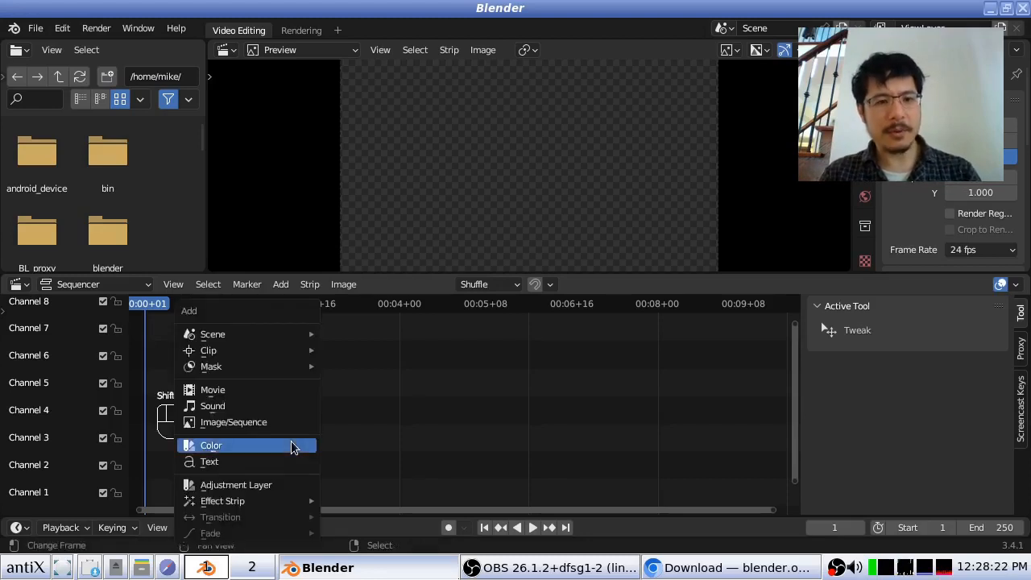
{"action": "left_click", "coordinate": [270, 391]}
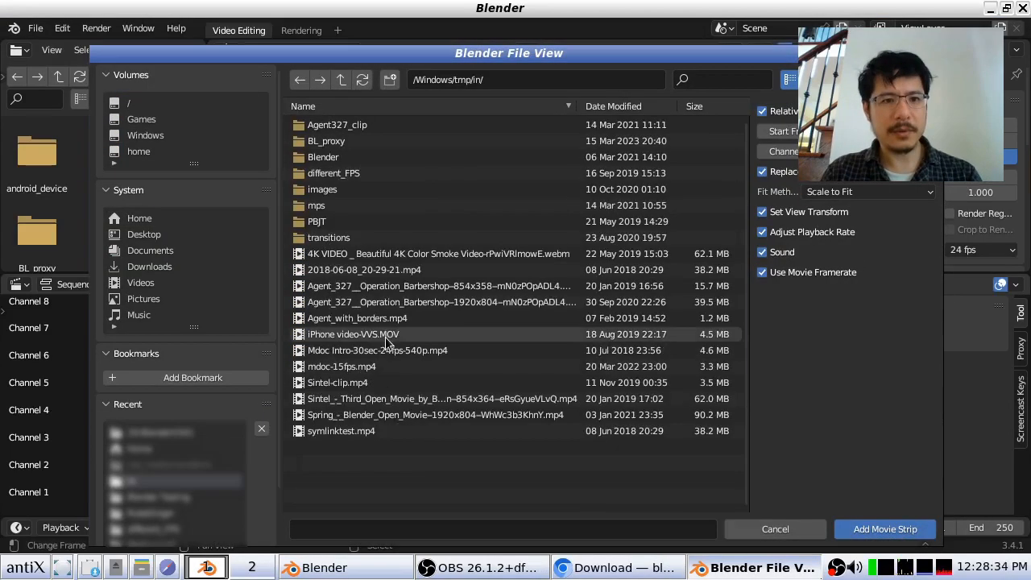
{"action": "double_click", "coordinate": [386, 336]}
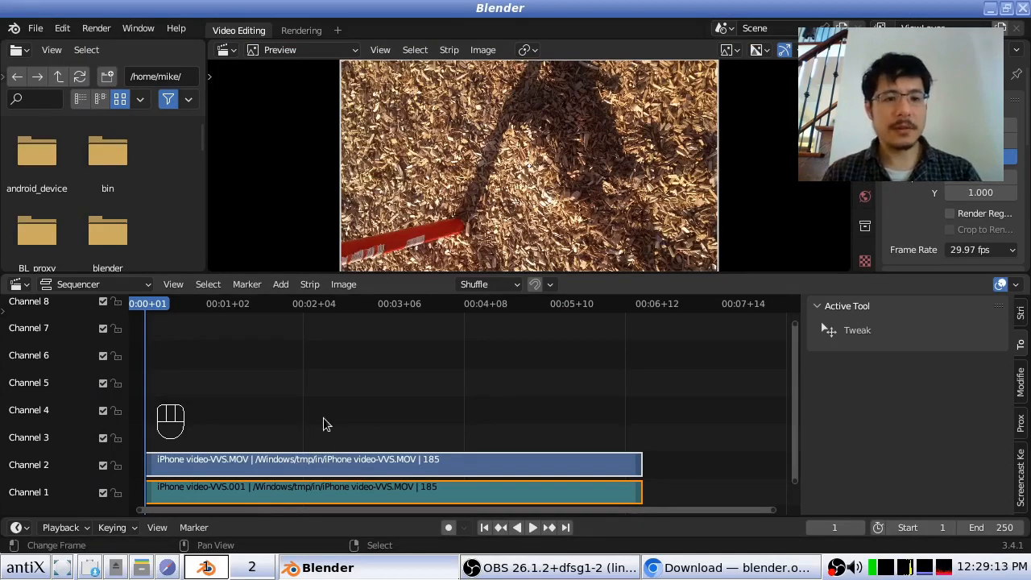
Move the video strip up to channel 9, starting at frame 6.
{"action": "left_click", "coordinate": [330, 465]}
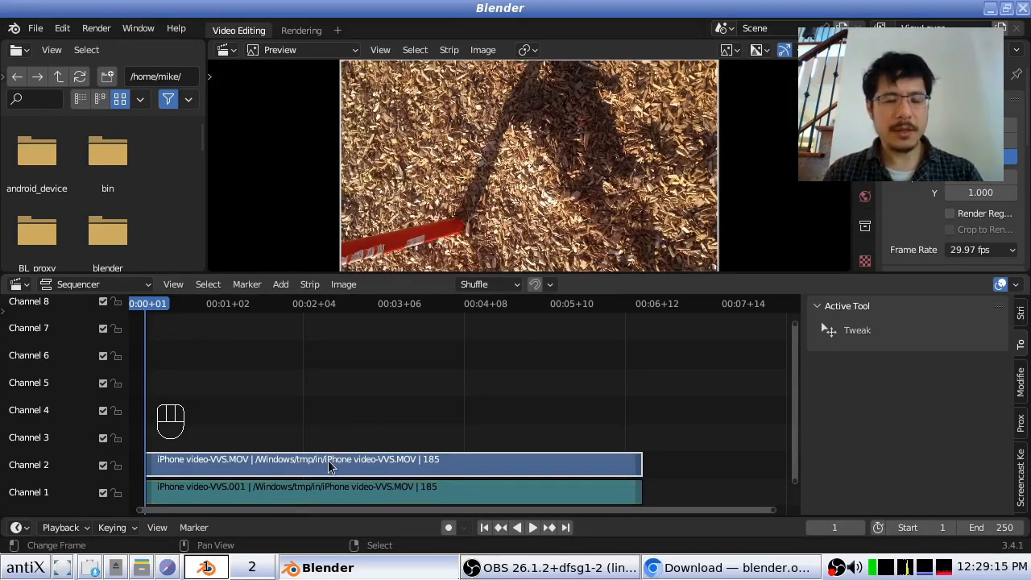
{"action": "key", "text": "g"}
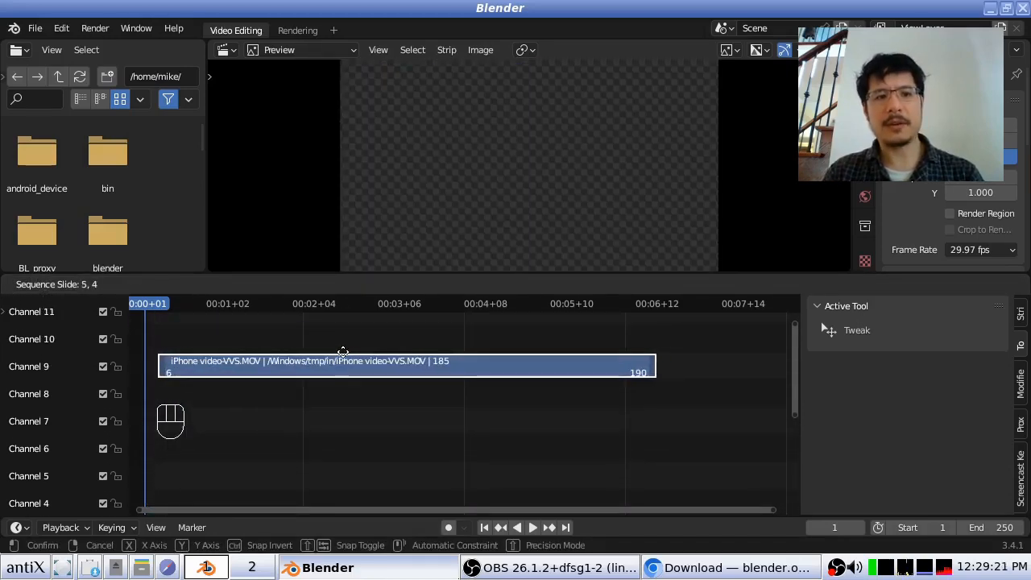
{"action": "left_click", "coordinate": [344, 356]}
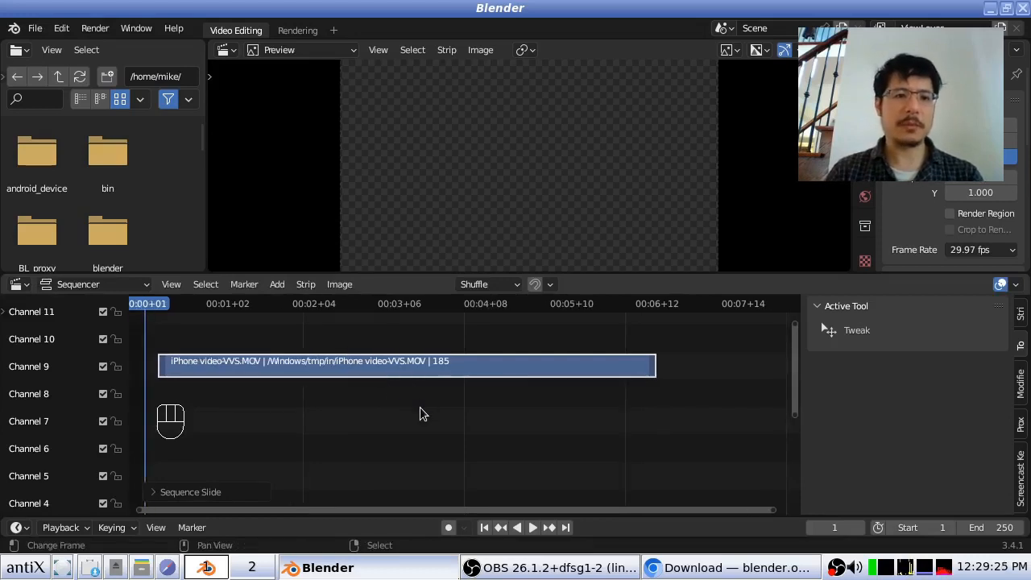
Move the video strip far up to channel 76, and undo the strip moves.
{"action": "key", "text": "g"}
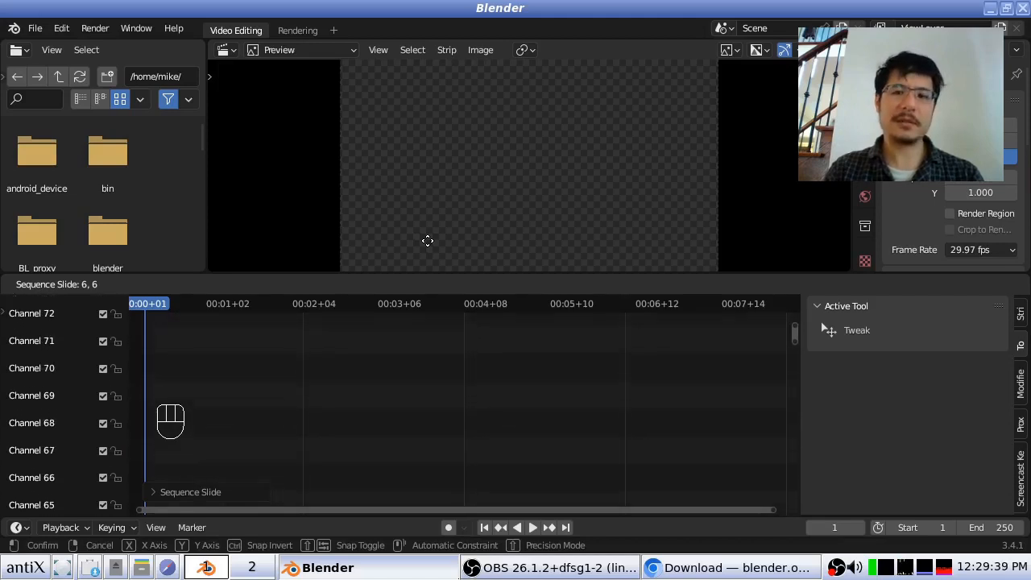
{"action": "left_click", "coordinate": [417, 357]}
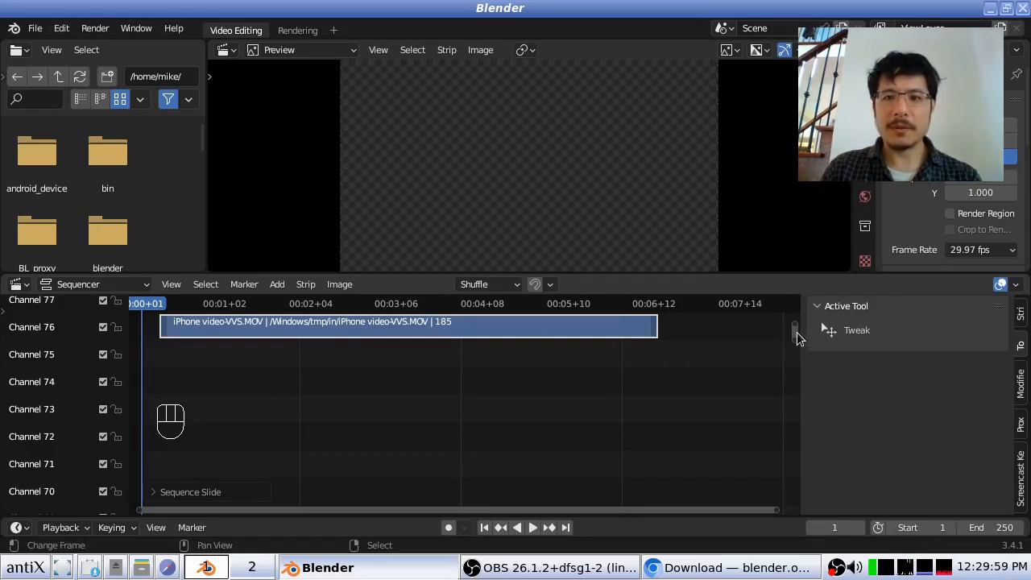
{"action": "mouse_move", "coordinate": [797, 331]}
{"action": "left_mouse_down"}
{"action": "mouse_move", "coordinate": [796, 564]}
{"action": "mouse_move", "coordinate": [808, 326]}
{"action": "left_mouse_up"}
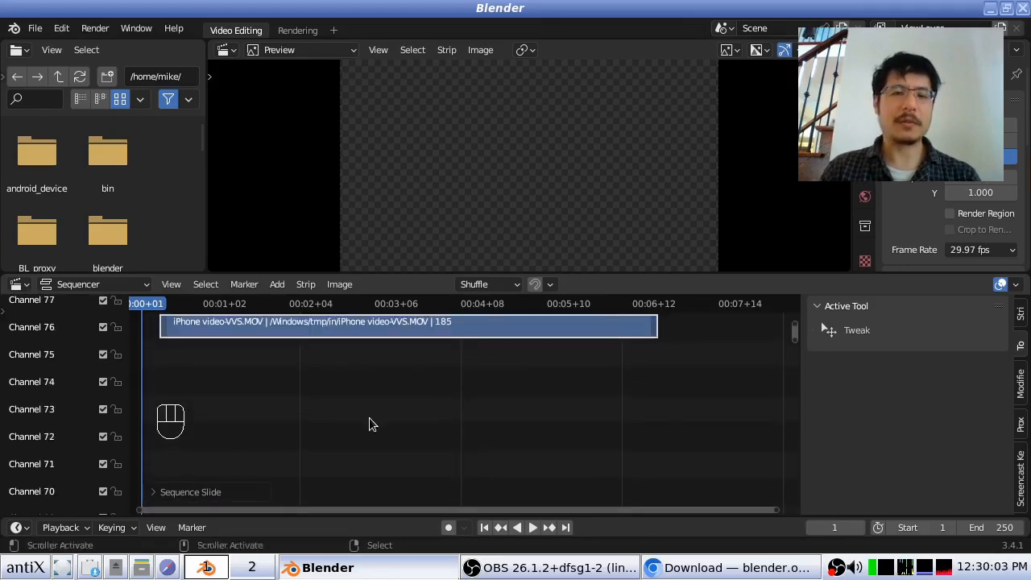
{"action": "key", "text": "Home"}
{"action": "key", "text": "ctrl+z"}
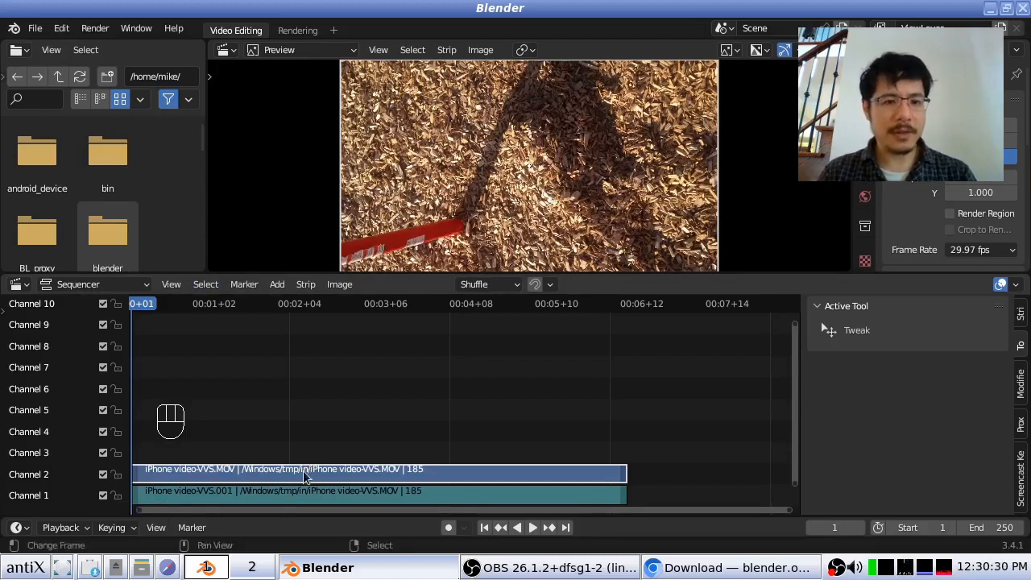
Split the video and sound strips at frame 46, near the four-second mark, and at frame 165.
{"action": "key", "text": "a"}
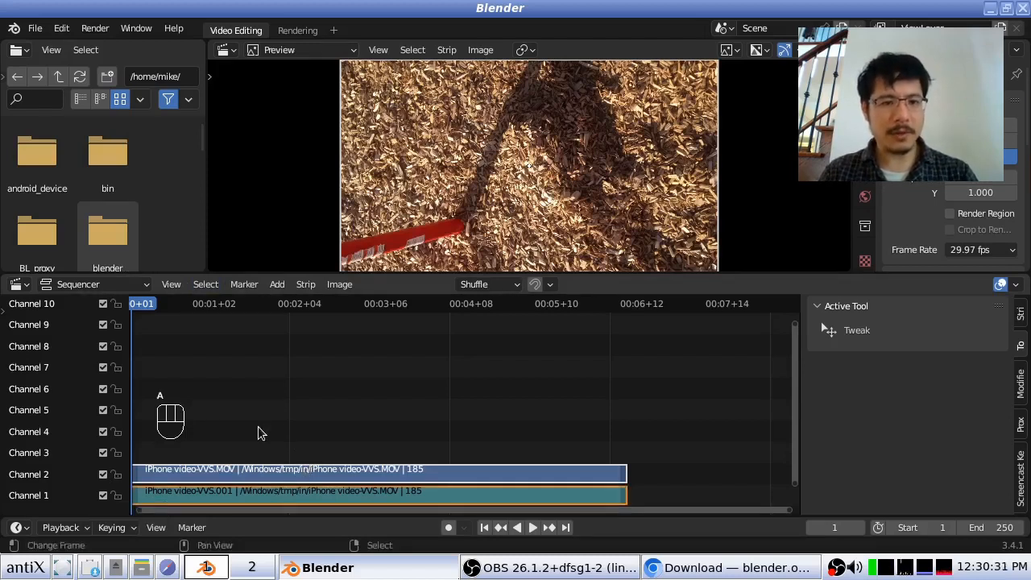
{"action": "left_click", "coordinate": [233, 384]}
{"action": "left_click", "coordinate": [253, 381]}
{"action": "key", "text": "k"}
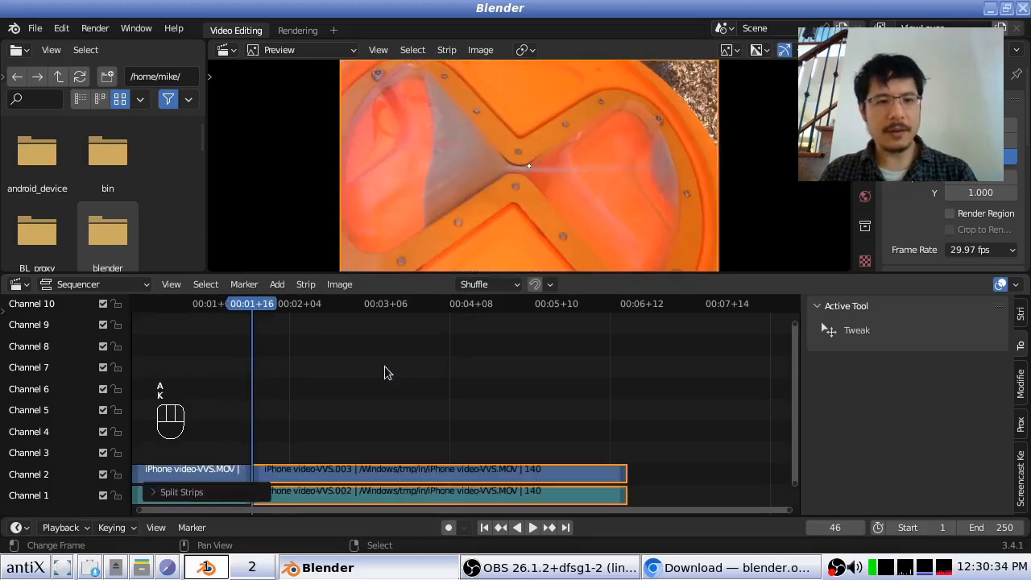
{"action": "left_click", "coordinate": [439, 364]}
{"action": "key", "text": "k"}
{"action": "left_click", "coordinate": [571, 363]}
{"action": "key", "text": "k"}
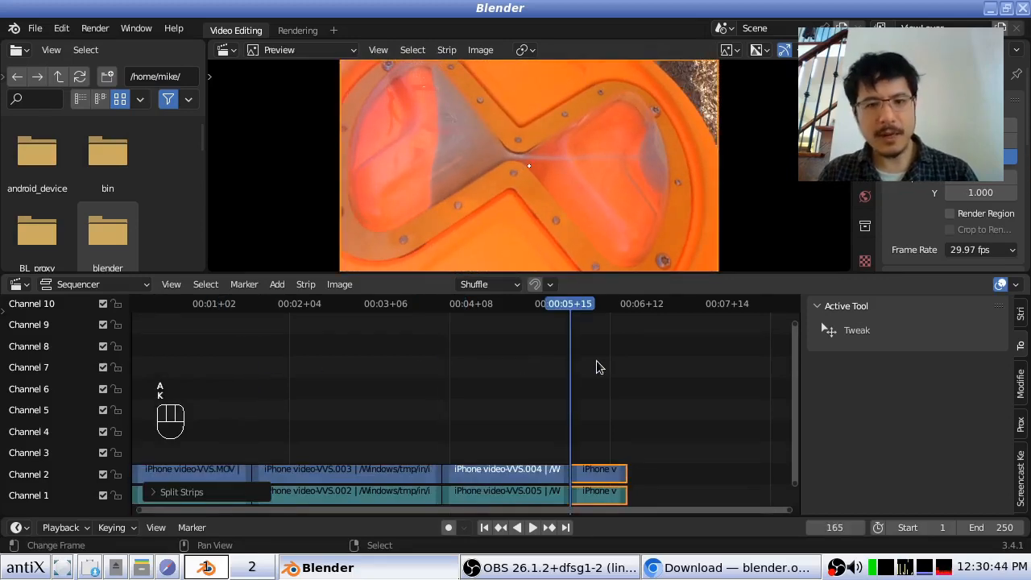
Set the playhead to frame 93 and mute channel 2, restoring its visibility again.
{"action": "left_click", "coordinate": [377, 364]}
{"action": "left_click", "coordinate": [103, 475]}
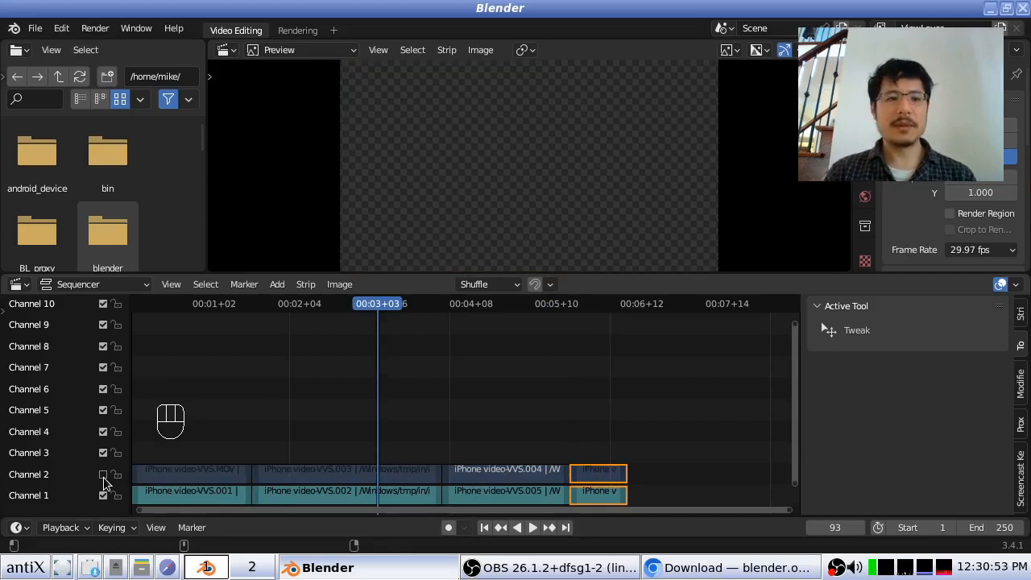
{"action": "left_click", "coordinate": [103, 475]}
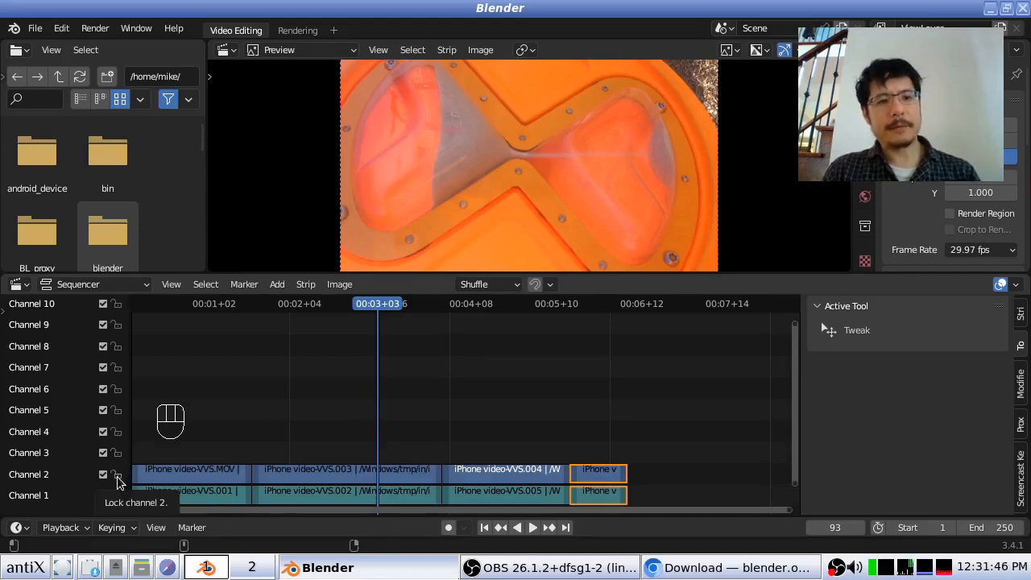
Lock channel 2 and try to move its third clip in the timeline.
{"action": "left_click", "coordinate": [117, 476]}
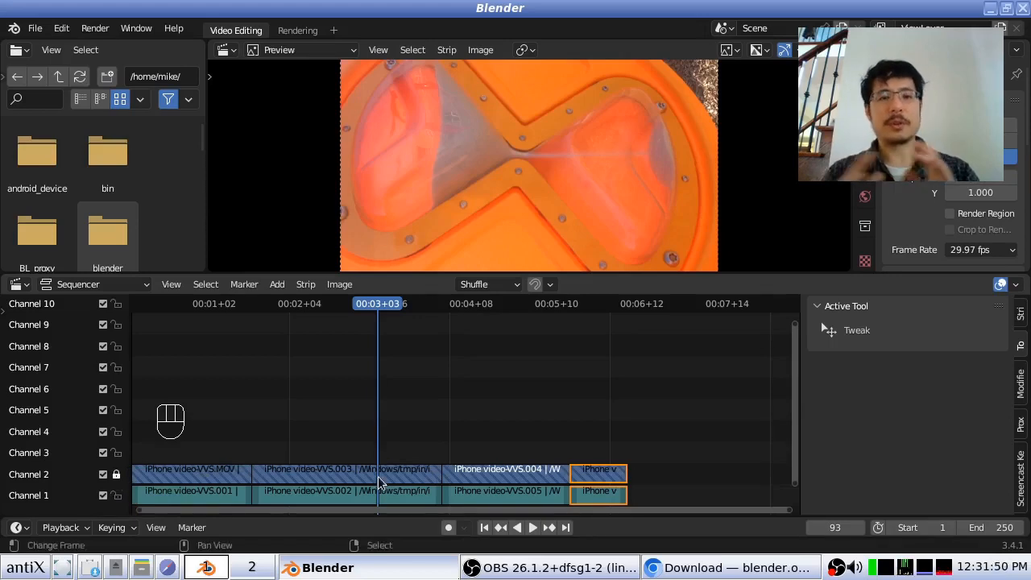
{"action": "left_click", "coordinate": [538, 477]}
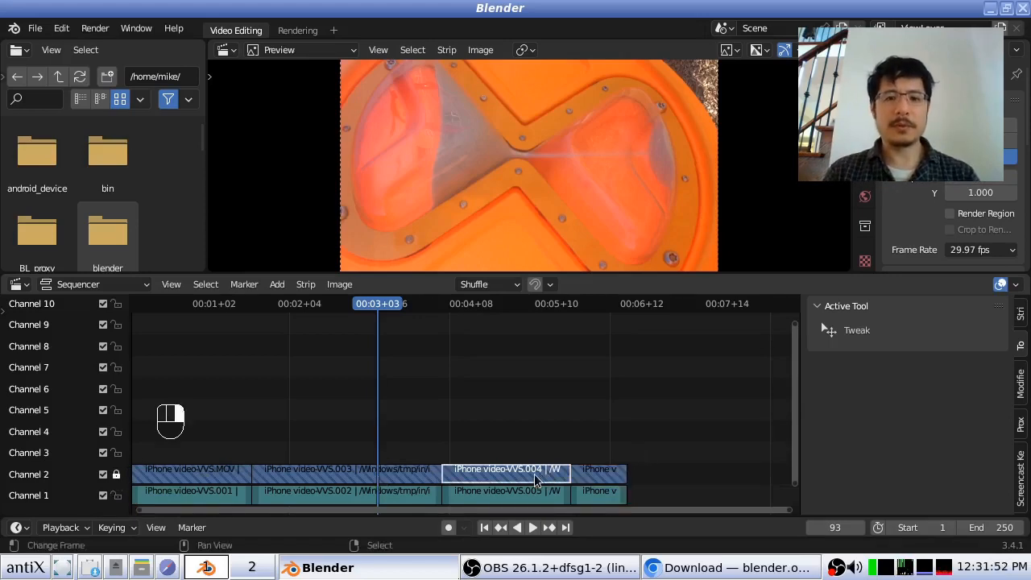
{"action": "key", "text": "g"}
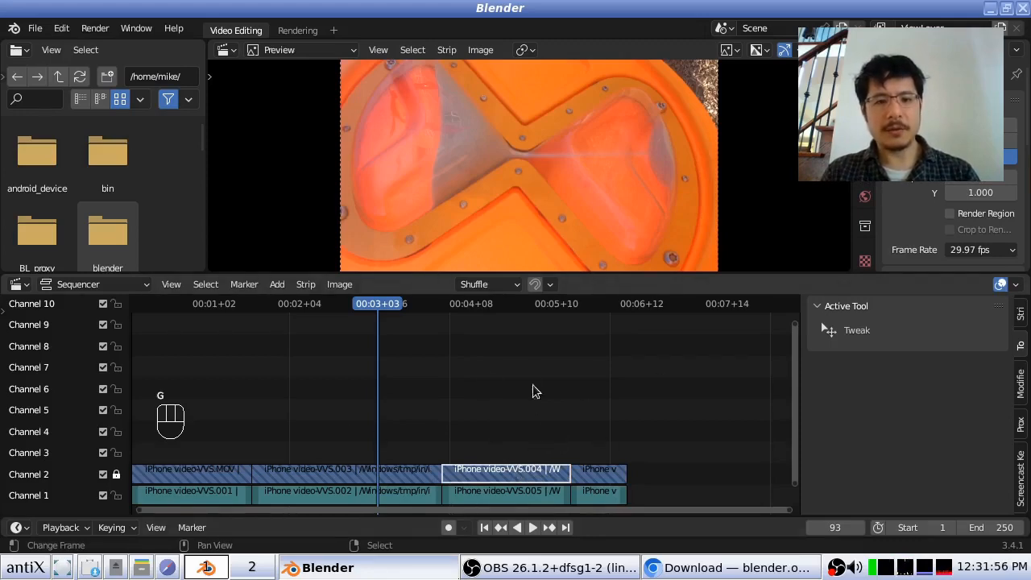
{"action": "key", "text": "Escape"}
Show the strip properties of the second clip on channel 2 and try adjusting its opacity, ending at 1.000.
{"action": "left_click", "coordinate": [391, 479]}
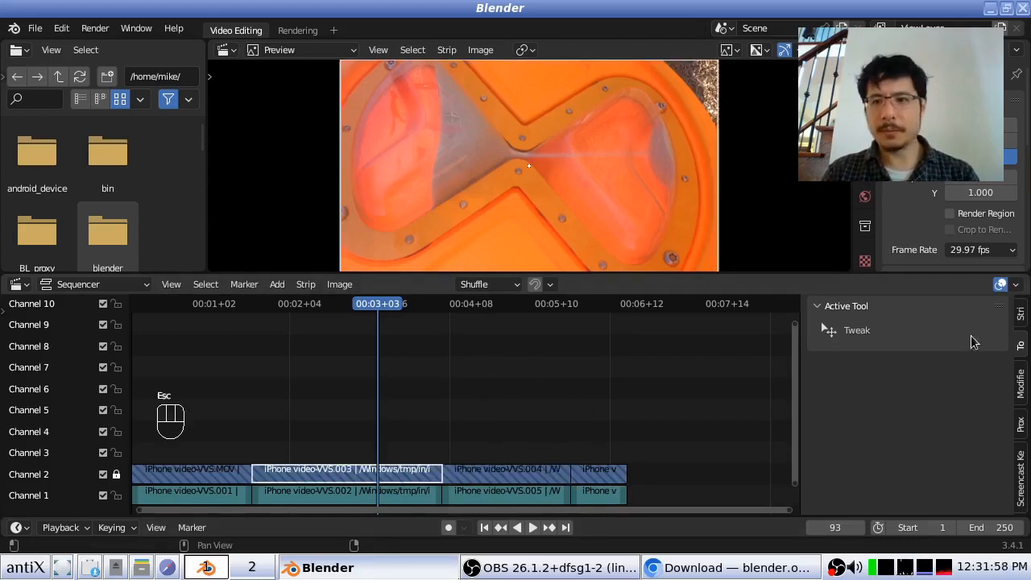
{"action": "left_click", "coordinate": [1021, 316]}
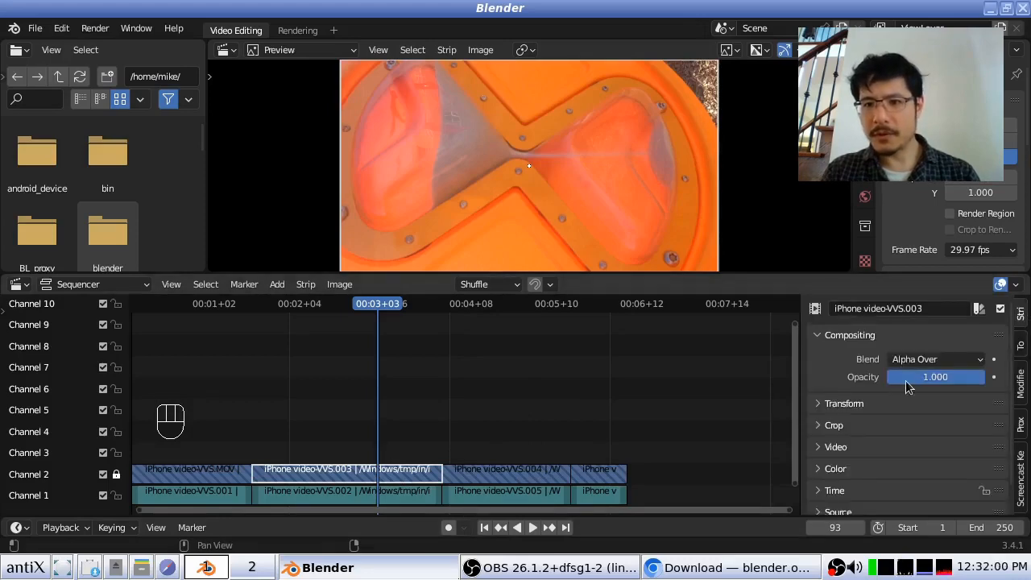
{"action": "left_click_drag", "start_coordinate": [926, 377], "coordinate": [989, 382]}
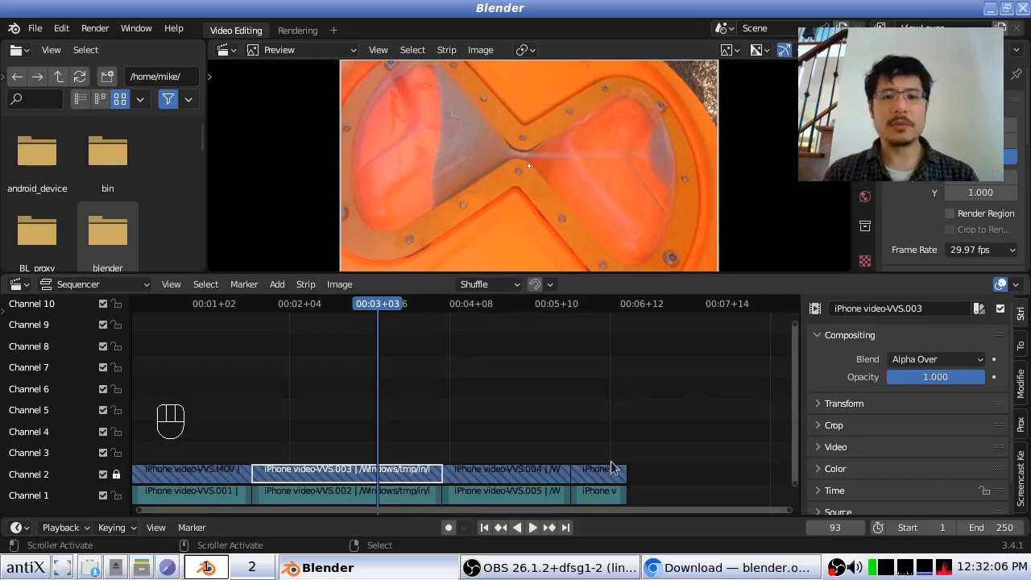
At frame 175, move the last channel 2 clip's image in the preview to about X 652 px, Y -378 px, and show its transform settings.
{"action": "left_click", "coordinate": [610, 472]}
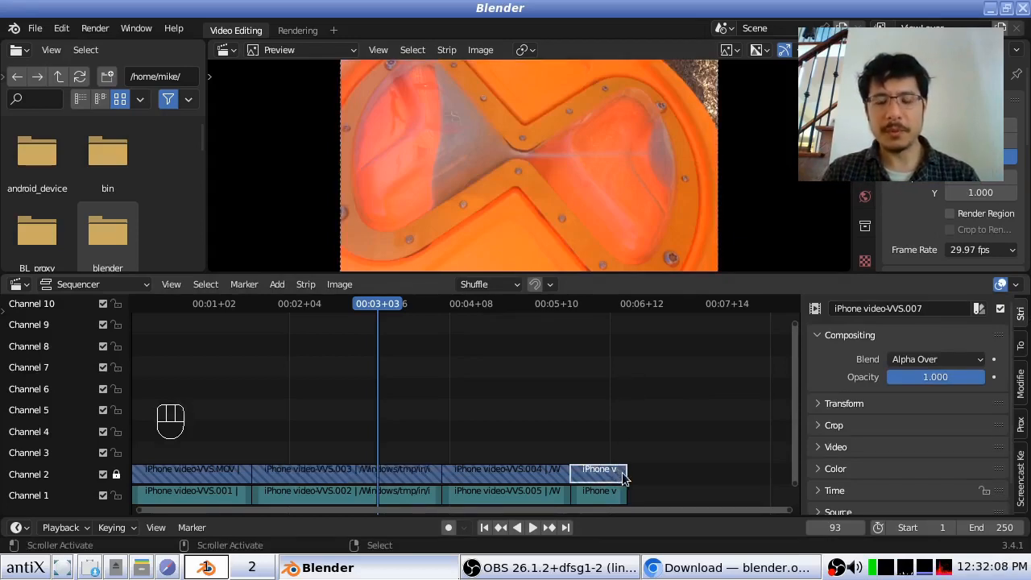
{"action": "key", "text": "s"}
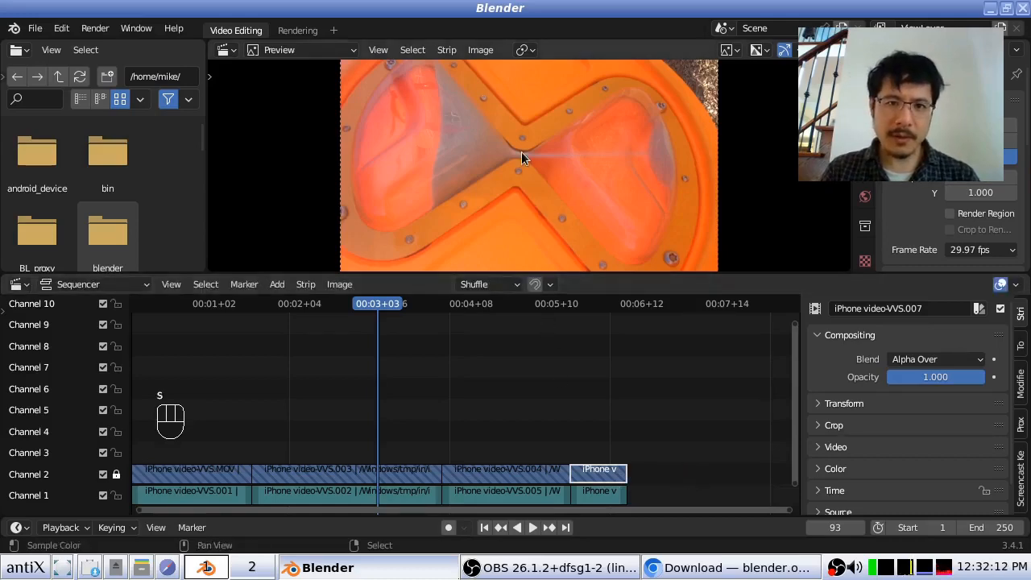
{"action": "left_click", "coordinate": [598, 405]}
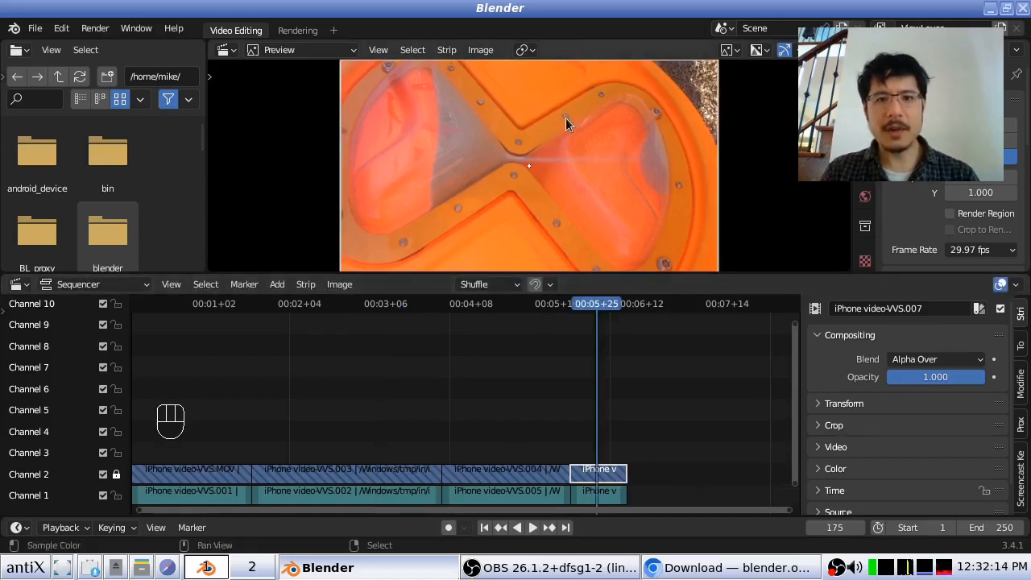
{"action": "key", "text": "g"}
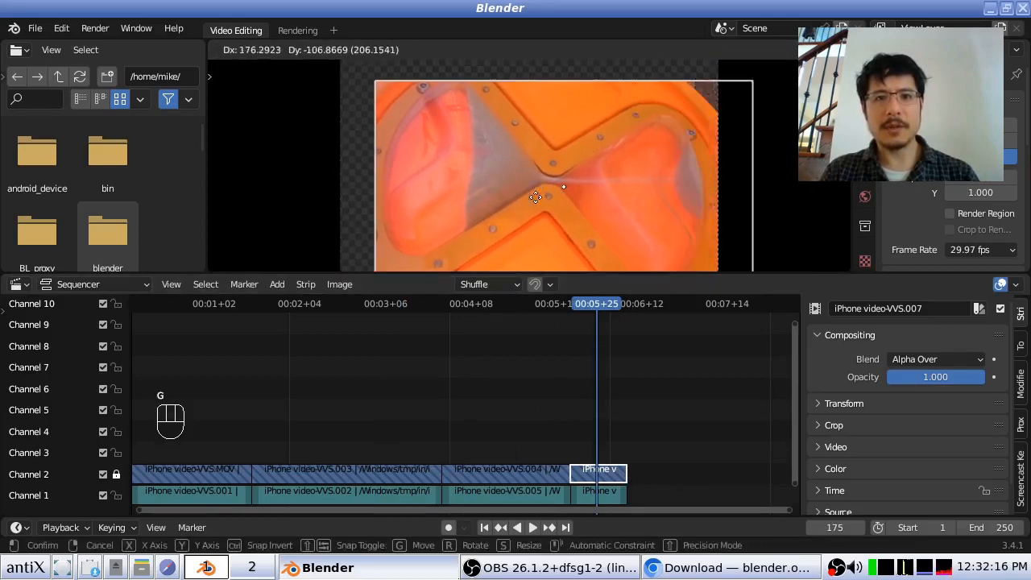
{"action": "left_click", "coordinate": [632, 228]}
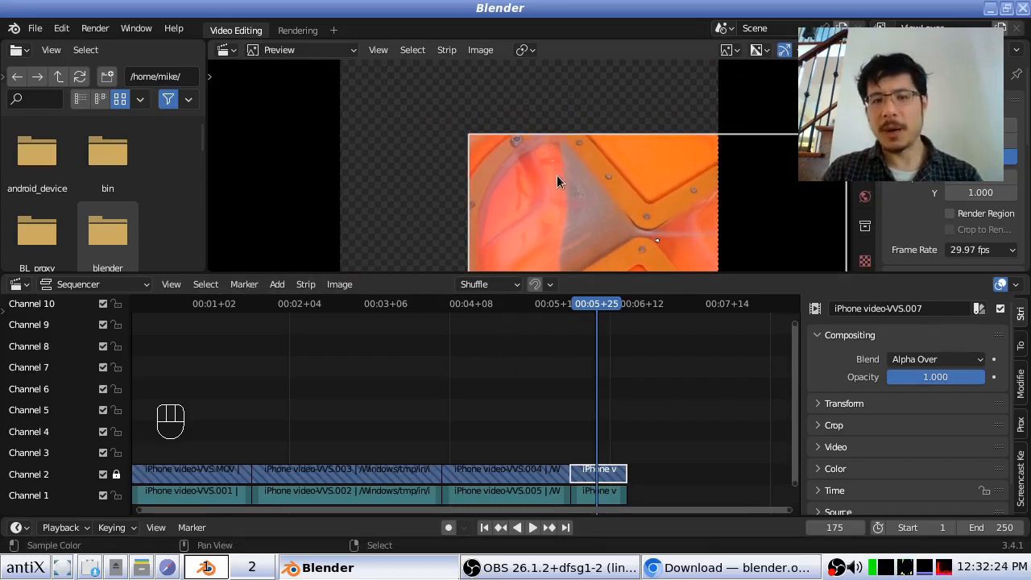
{"action": "left_click", "coordinate": [836, 403]}
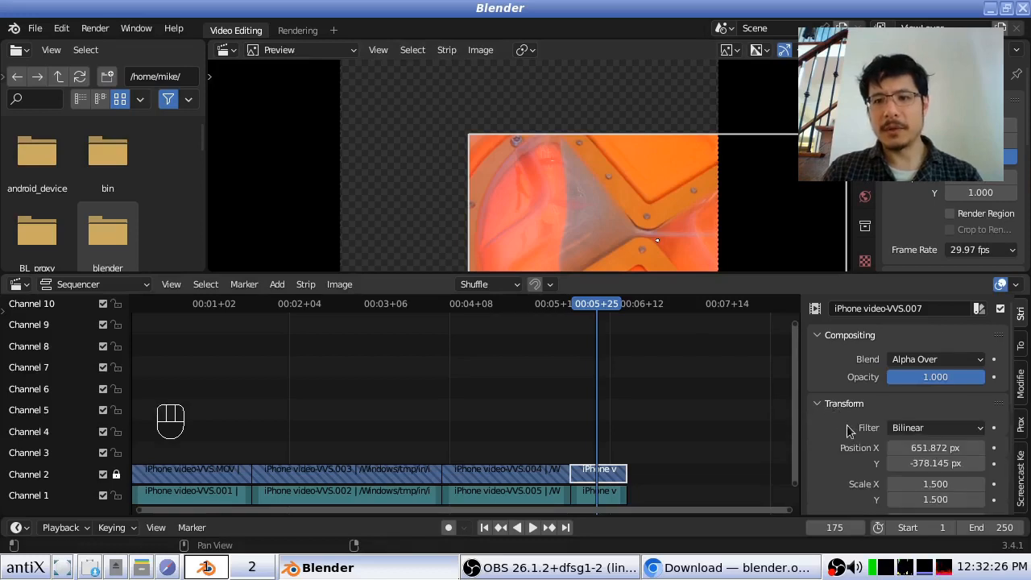
{"action": "scroll", "coordinate": [851, 431], "scroll_direction": "down", "scroll_amount": 2}
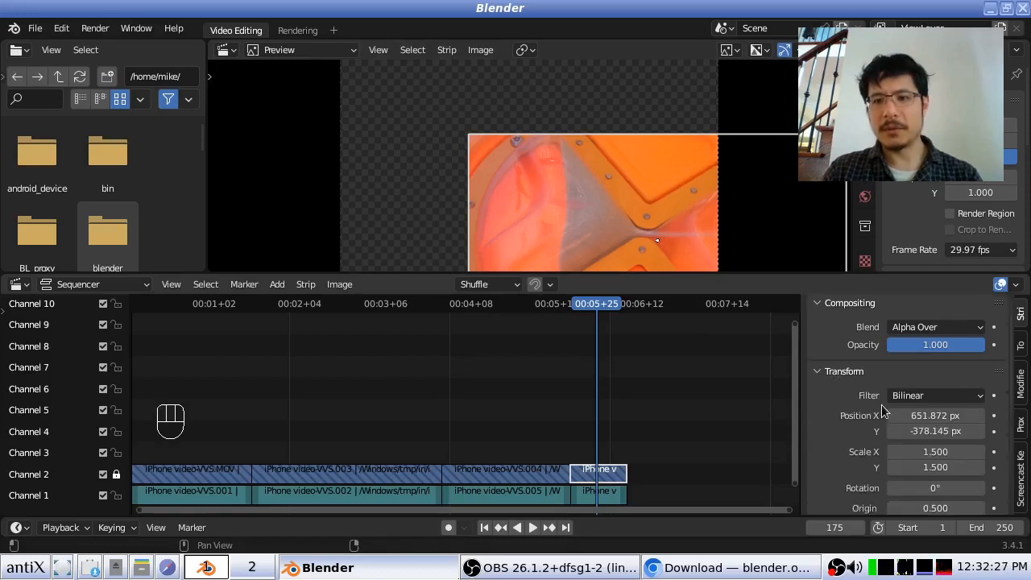
Delete the third clip on locked channel 2 and undo the deletion.
{"action": "left_click", "coordinate": [508, 479]}
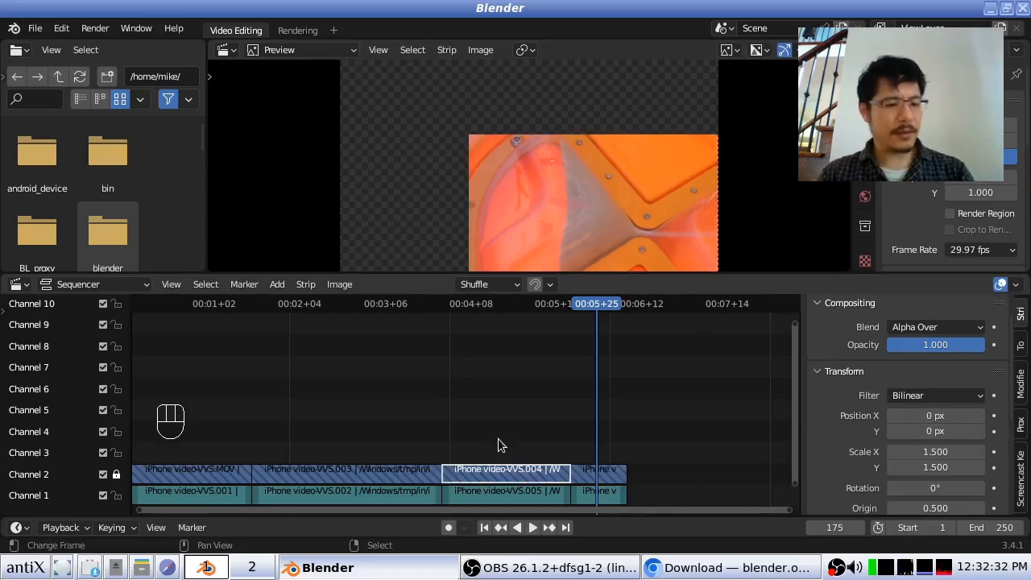
{"action": "key", "text": "x"}
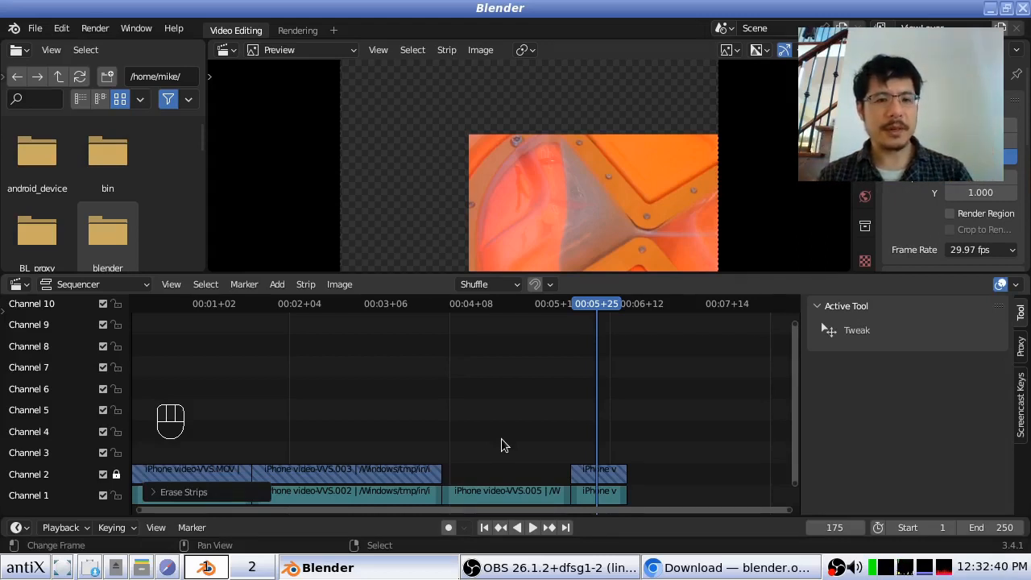
{"action": "key", "text": "ctrl+z"}
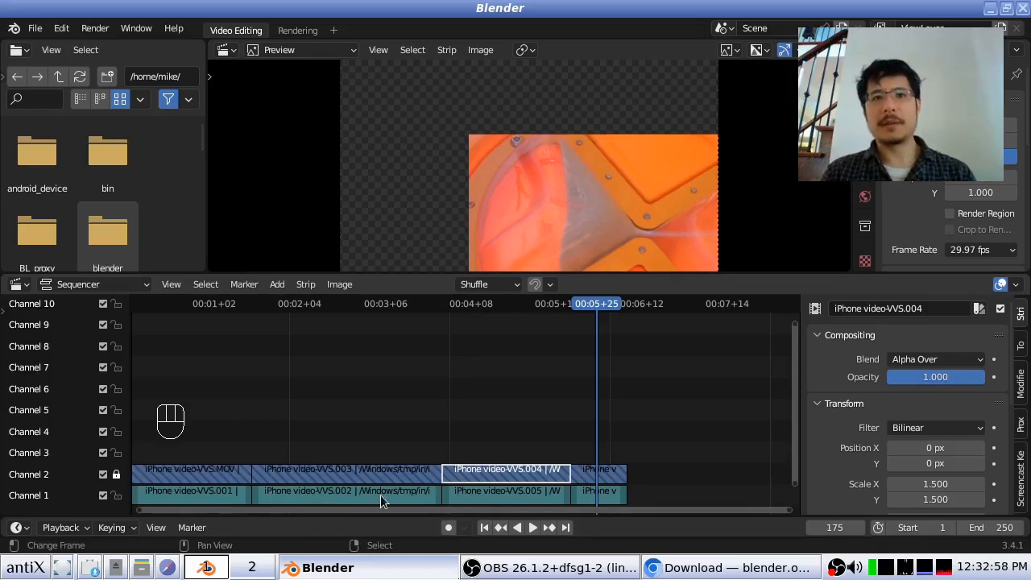
Rename channel 1 as BGM.
{"action": "double_click", "coordinate": [34, 496]}
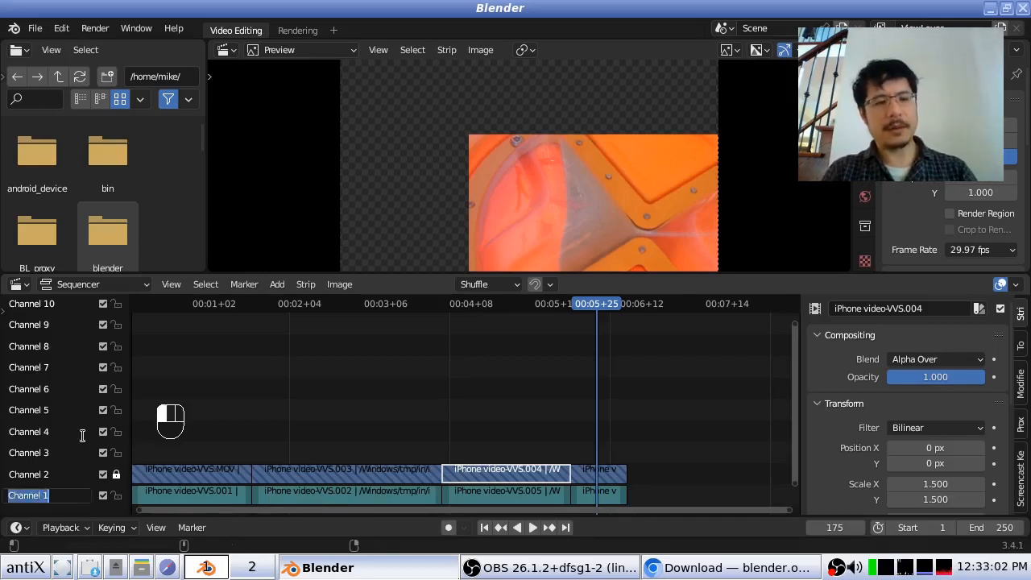
{"action": "type", "text": "BGM"}
{"action": "key", "text": "Return"}
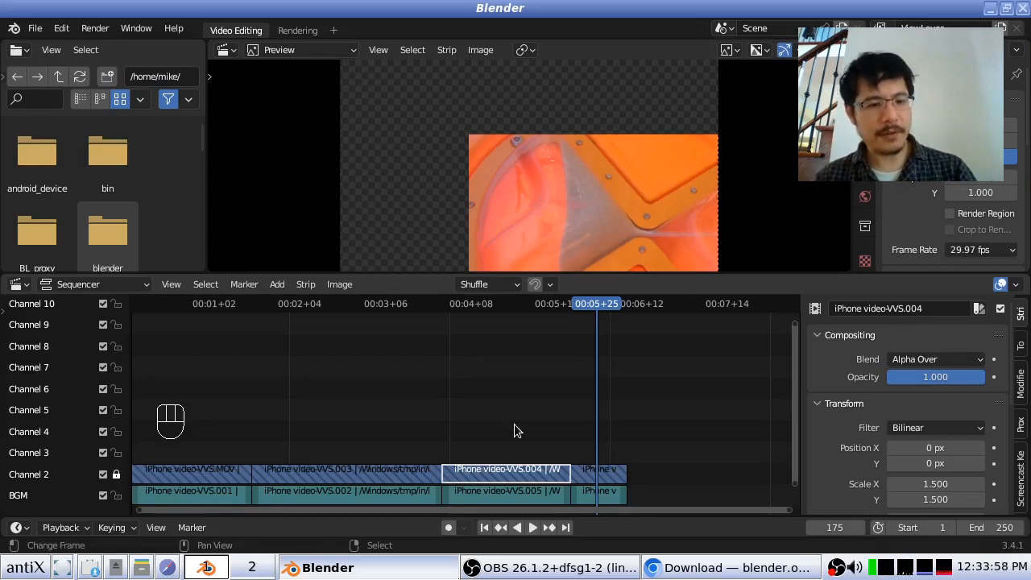
Rename the selected third clip on channel 2 as exap.
{"action": "key", "text": "F2"}
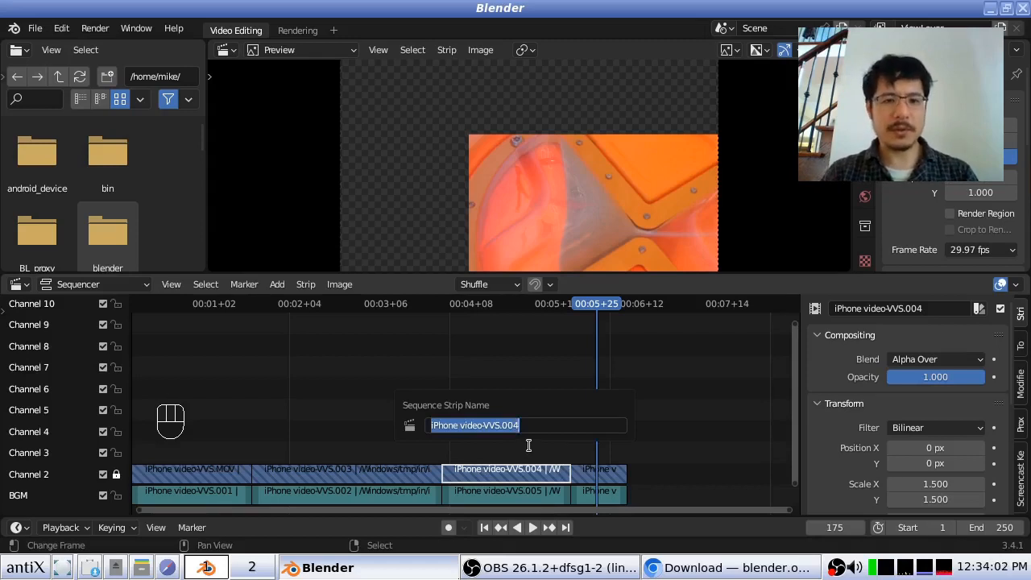
{"action": "type", "text": "exaple"}
{"action": "key", "text": "BackSpace"}
{"action": "key", "text": "BackSpace"}
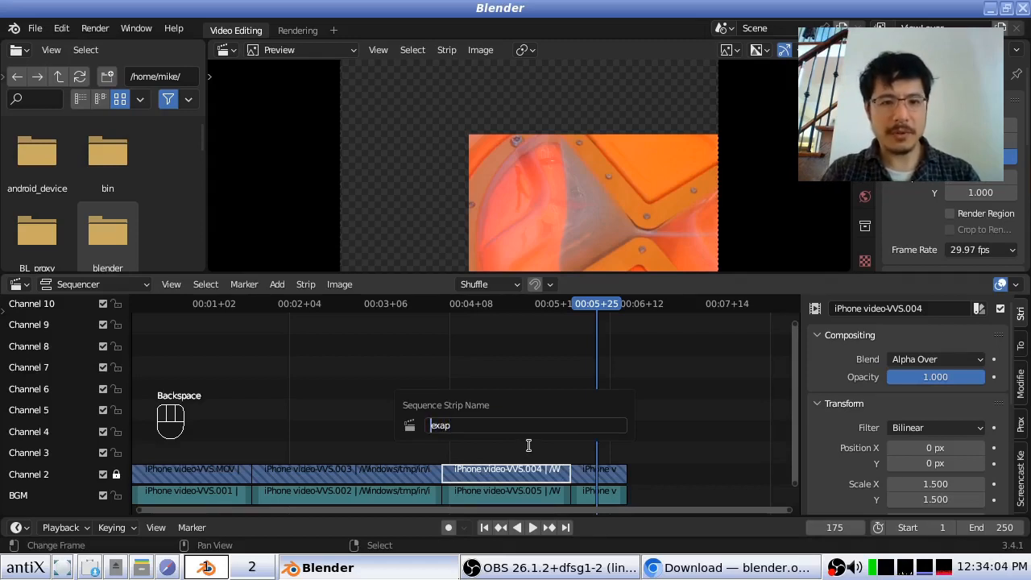
{"action": "key", "text": "Return"}
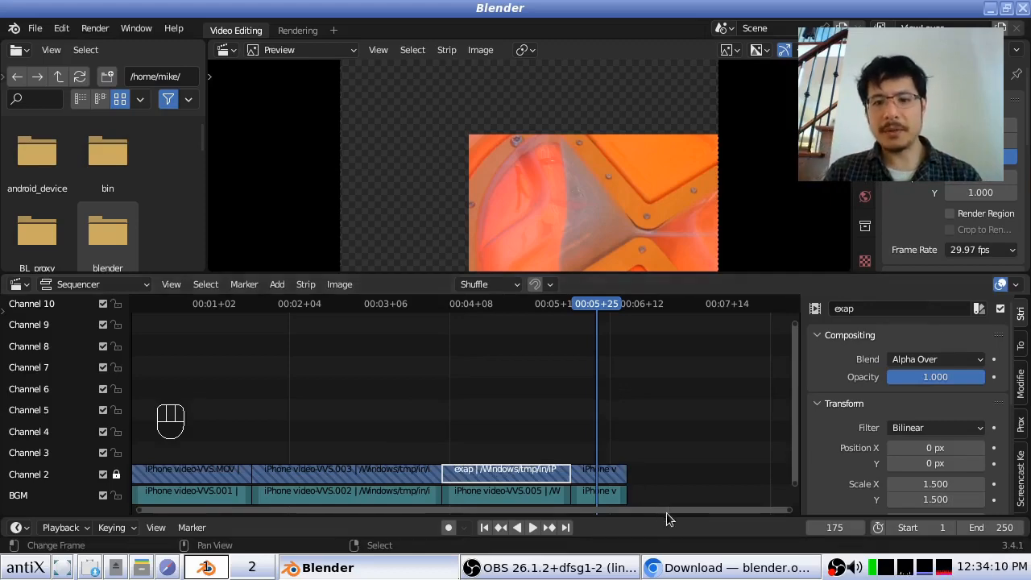
Enlarge the timeline area below the sequencer and add a marker at frame 94.
{"action": "left_click_drag", "start_coordinate": [678, 515], "coordinate": [679, 442]}
{"action": "left_click", "coordinate": [380, 366]}
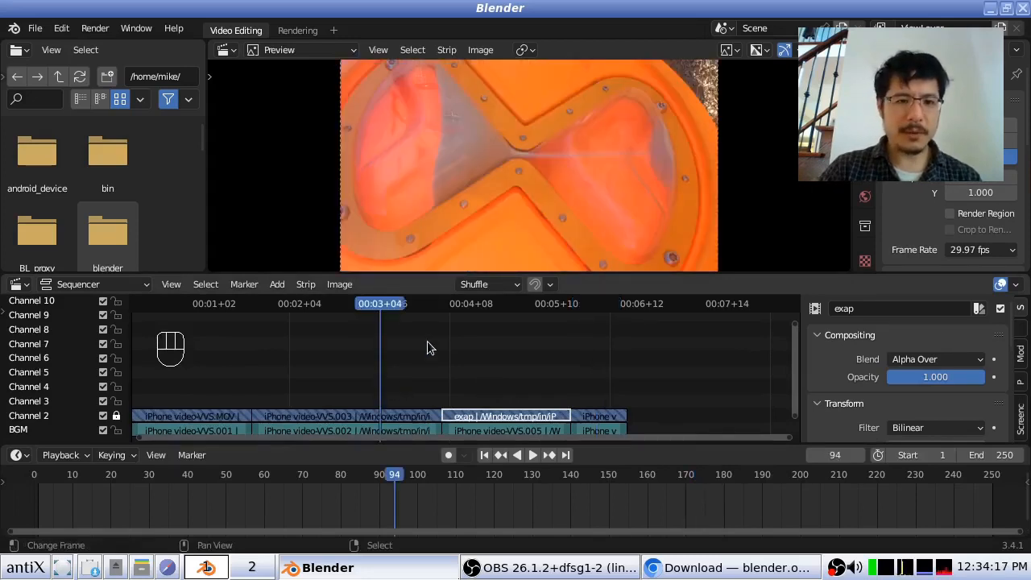
{"action": "key", "text": "m"}
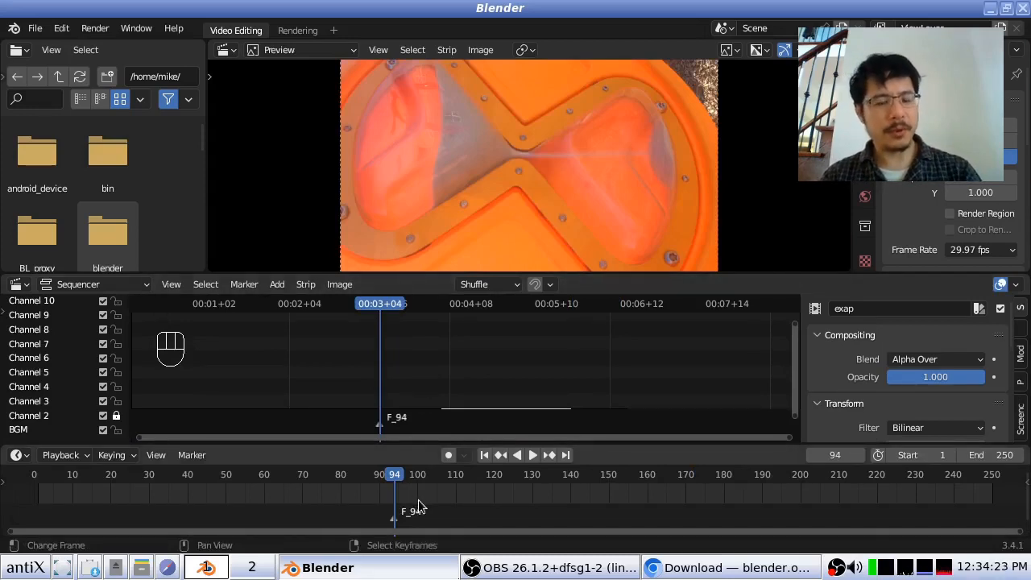
Rename the marker at frame 94 as here.
{"action": "key", "text": "F2"}
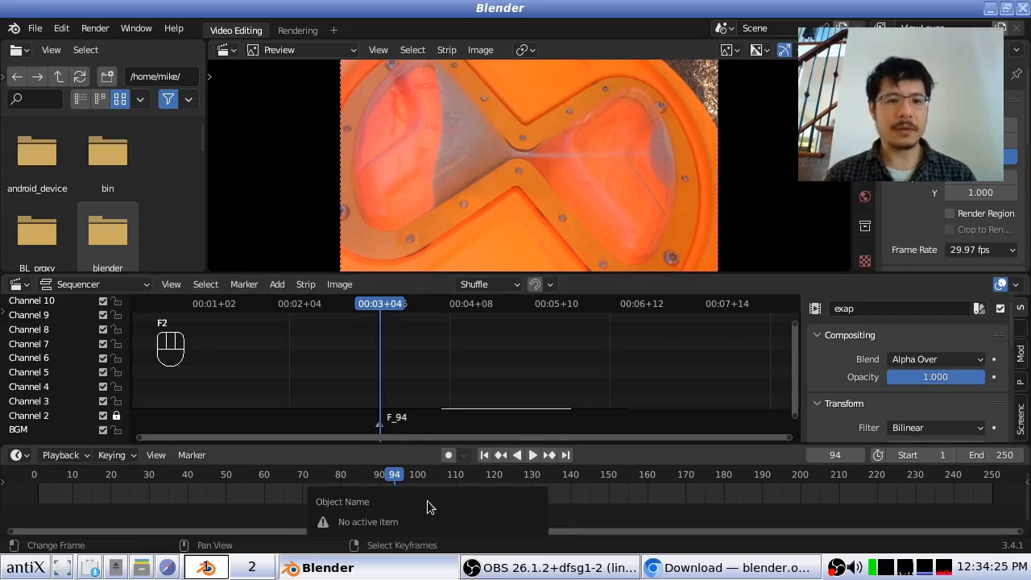
{"action": "key", "text": "Escape"}
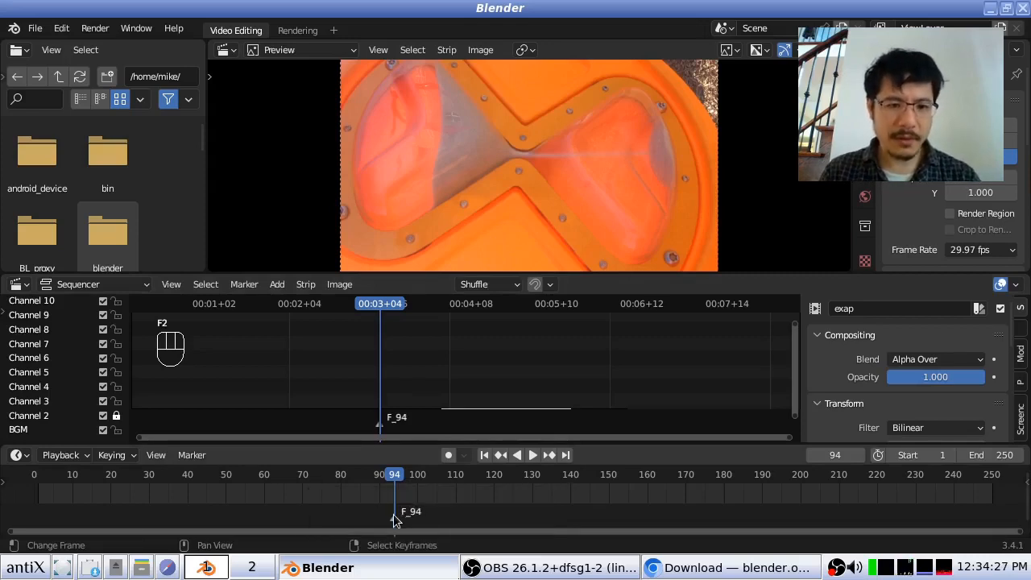
{"action": "left_click", "coordinate": [395, 519]}
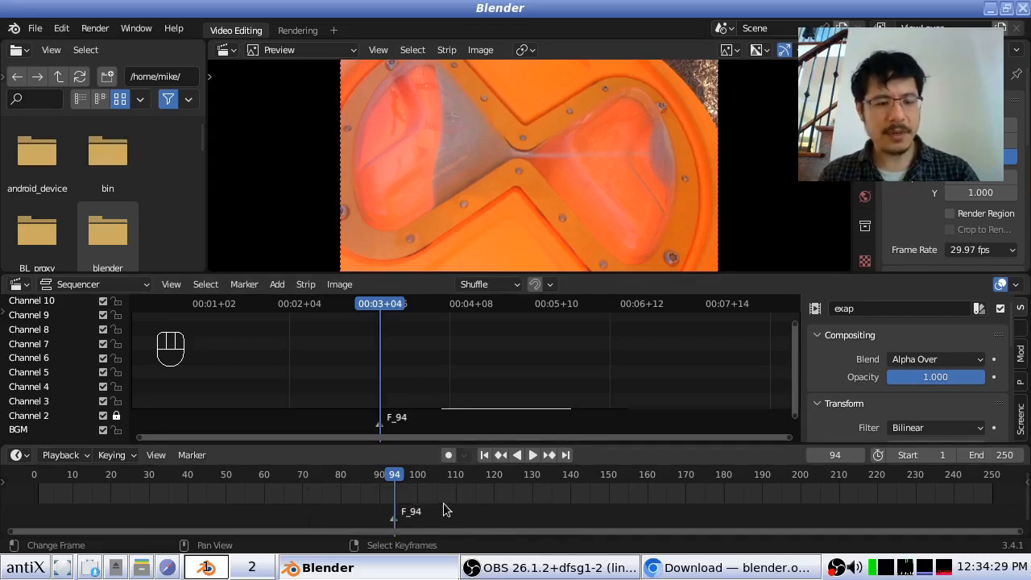
{"action": "key", "text": "F2"}
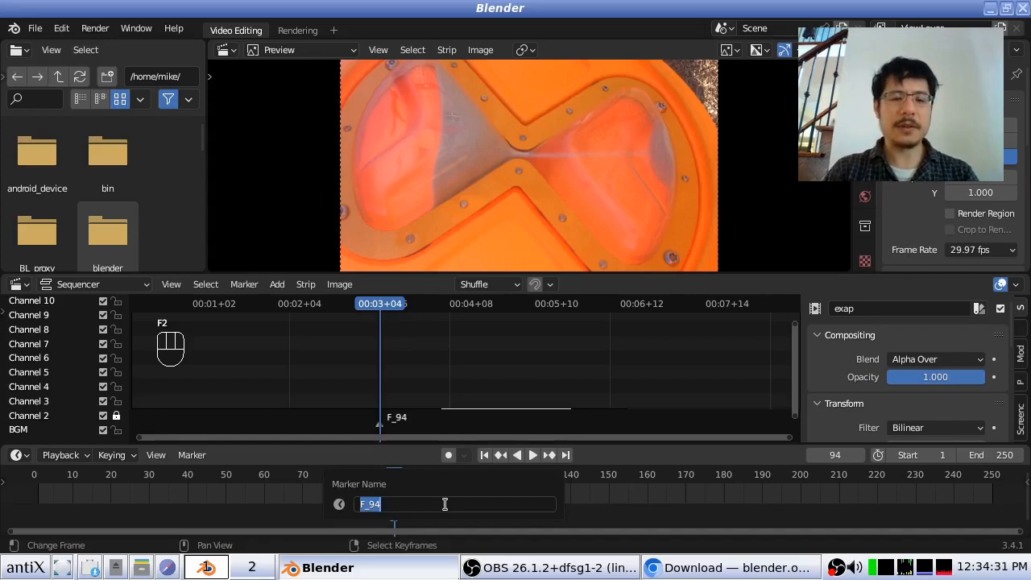
{"action": "type", "text": "here"}
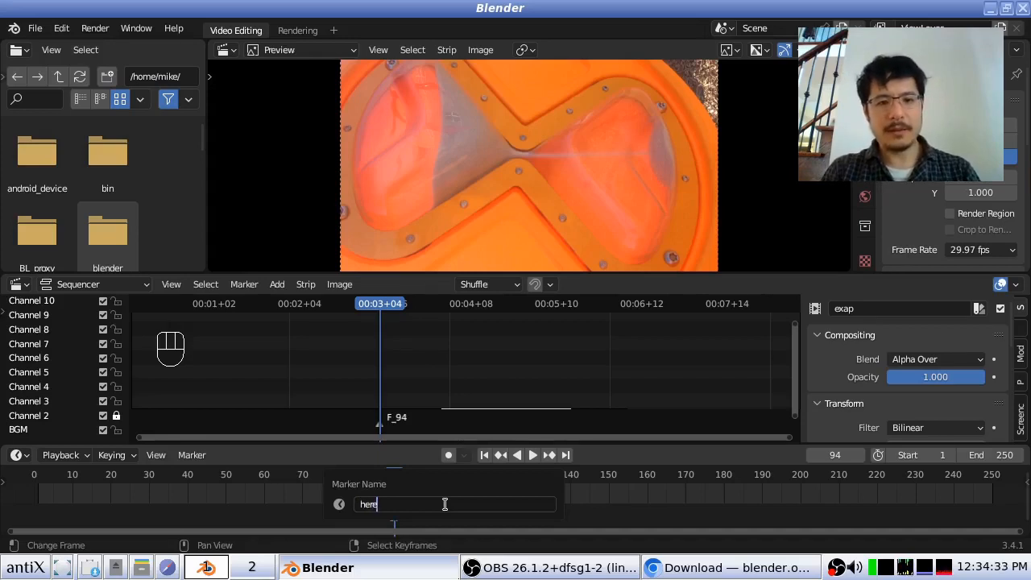
{"action": "key", "text": "Return"}
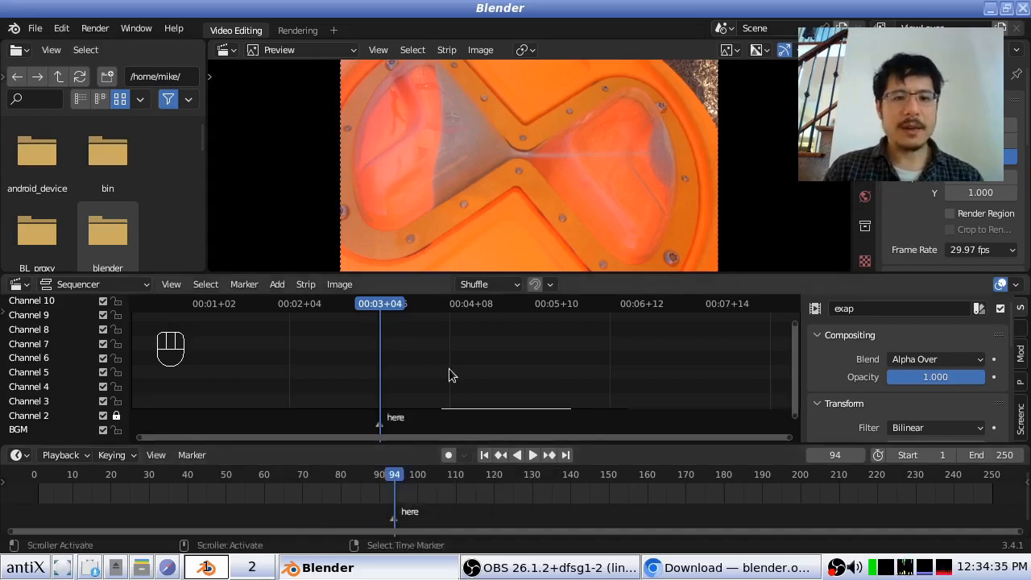
Frame all strips in the sequencer and open the rename prompt again, cancelling without entering a name.
{"action": "key", "text": "Home"}
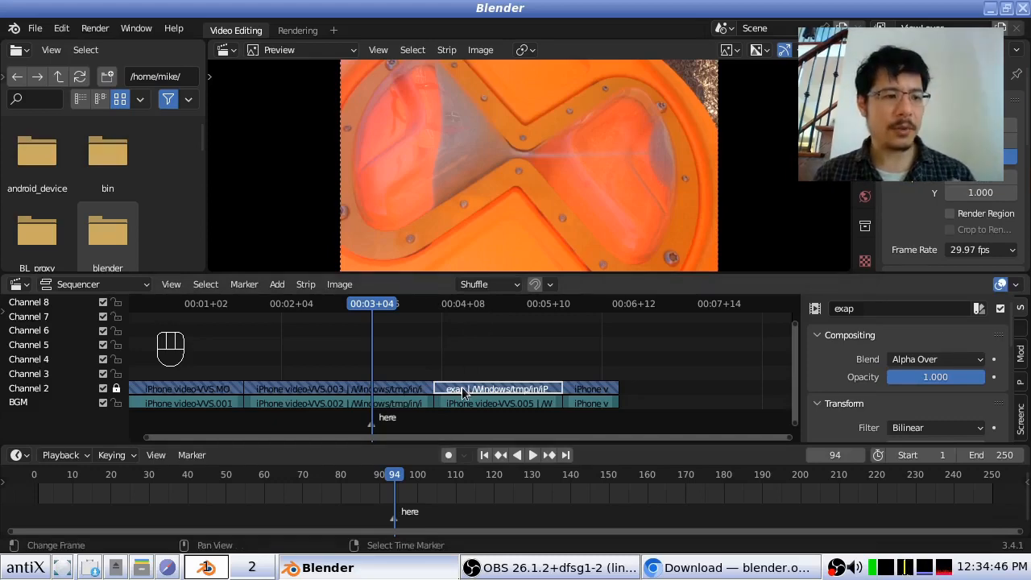
{"action": "key", "text": "F2"}
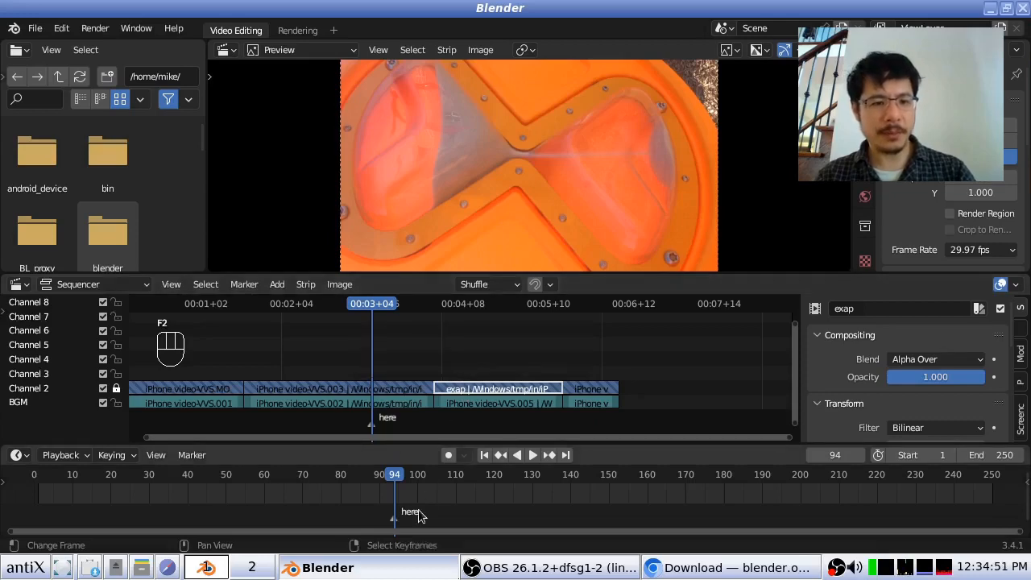
{"action": "key", "text": "F2"}
{"action": "key", "text": "Escape"}
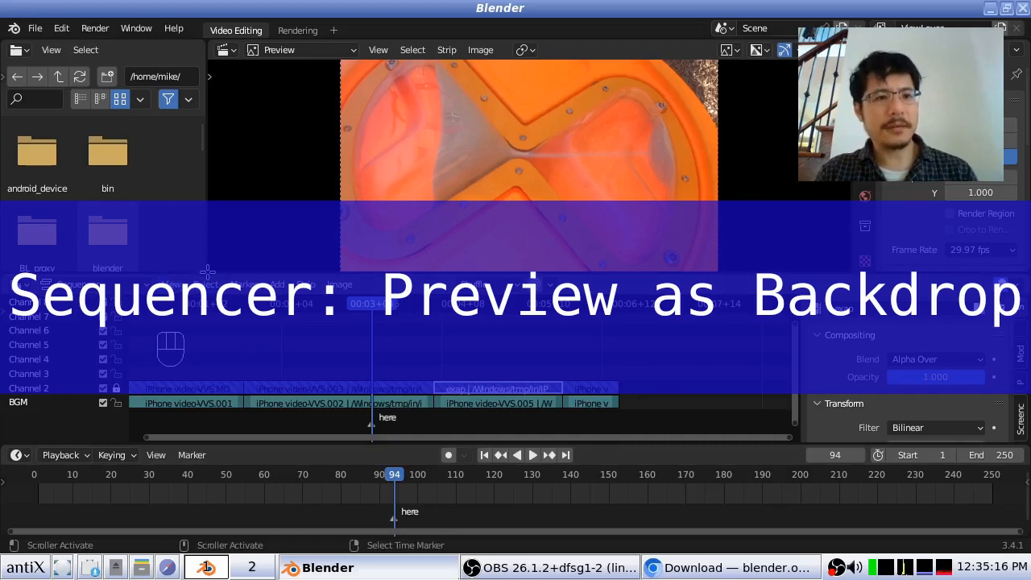
Enlarge the sequencer area, enable Preview as Backdrop, and scrub the playhead to frame 86.
{"action": "left_click_drag", "start_coordinate": [207, 277], "coordinate": [182, 251]}
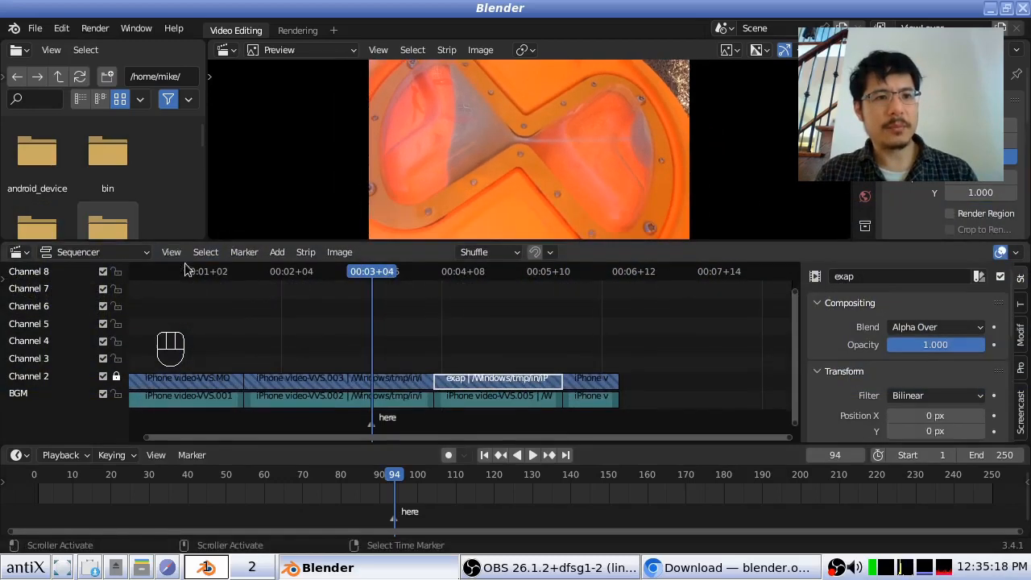
{"action": "left_click", "coordinate": [173, 252]}
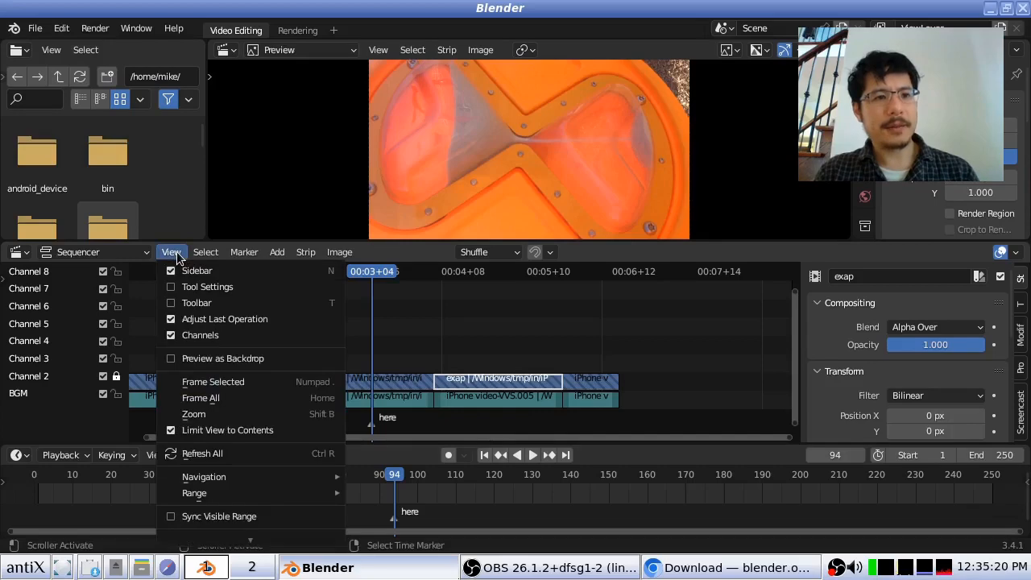
{"action": "left_click", "coordinate": [208, 363]}
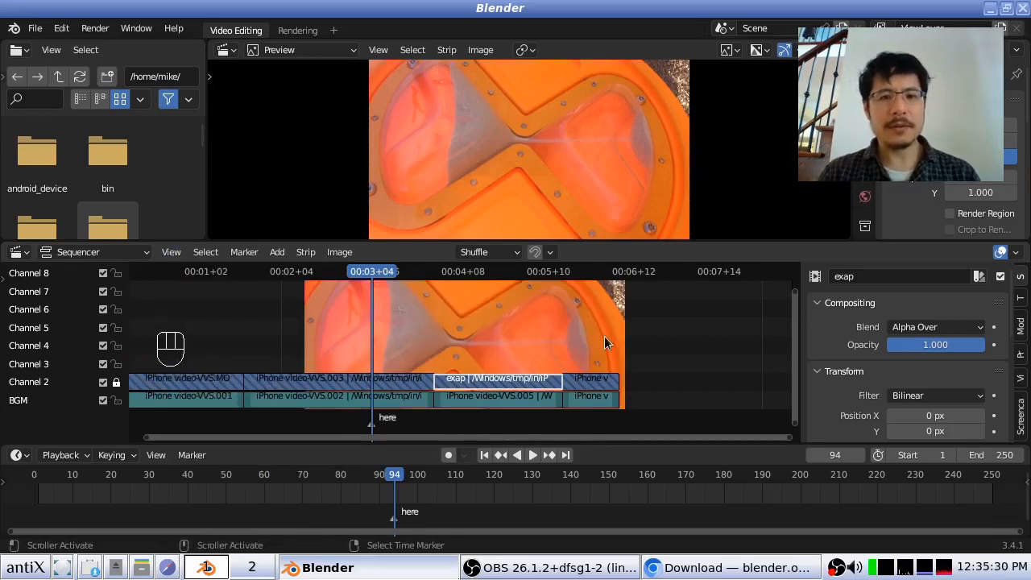
{"action": "left_click", "coordinate": [492, 340]}
{"action": "left_click_drag", "start_coordinate": [444, 339], "coordinate": [350, 333]}
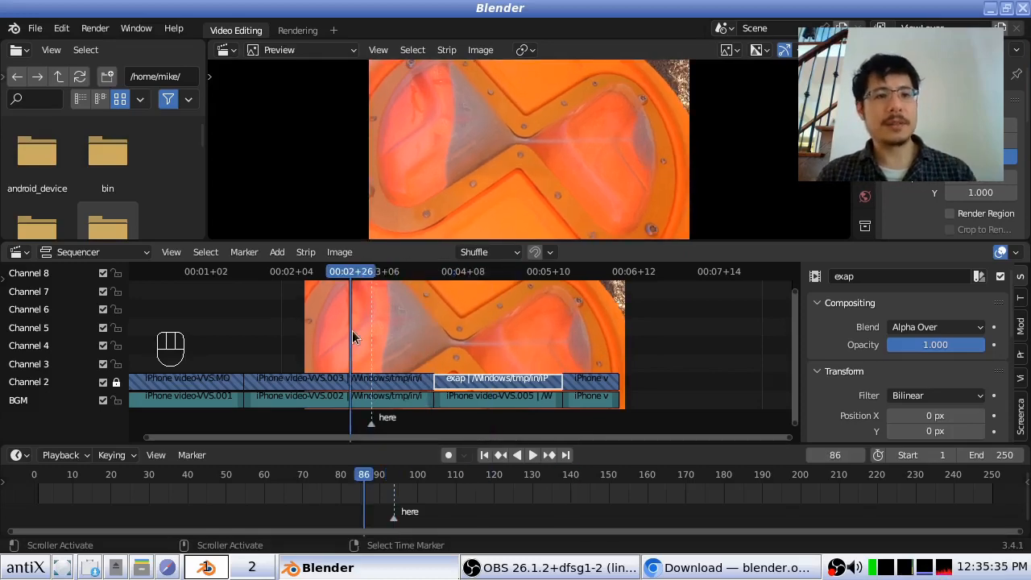
Switch the preview area's view type to Sequencer & Preview and return it to Preview.
{"action": "left_click", "coordinate": [329, 49]}
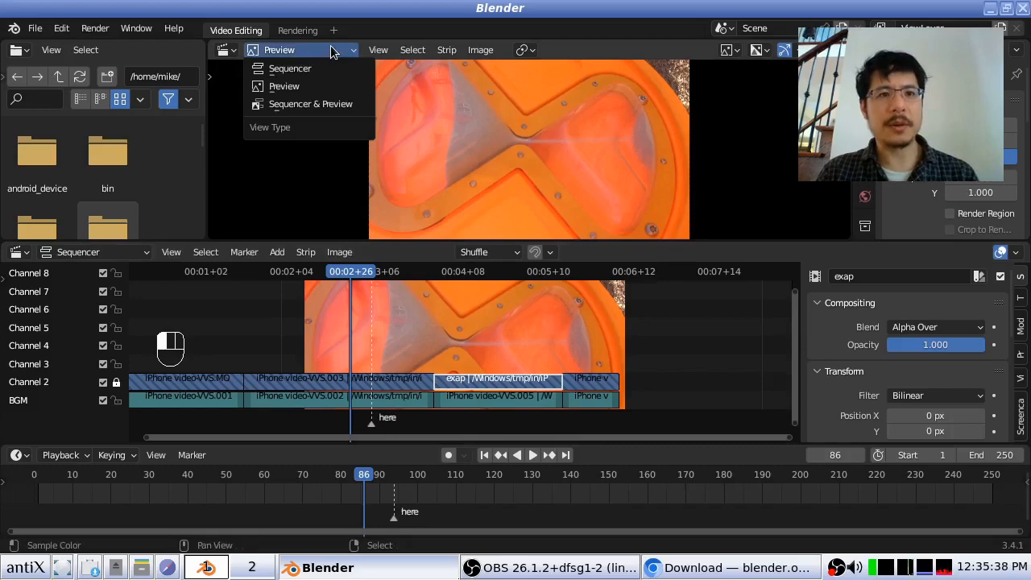
{"action": "left_click", "coordinate": [342, 105]}
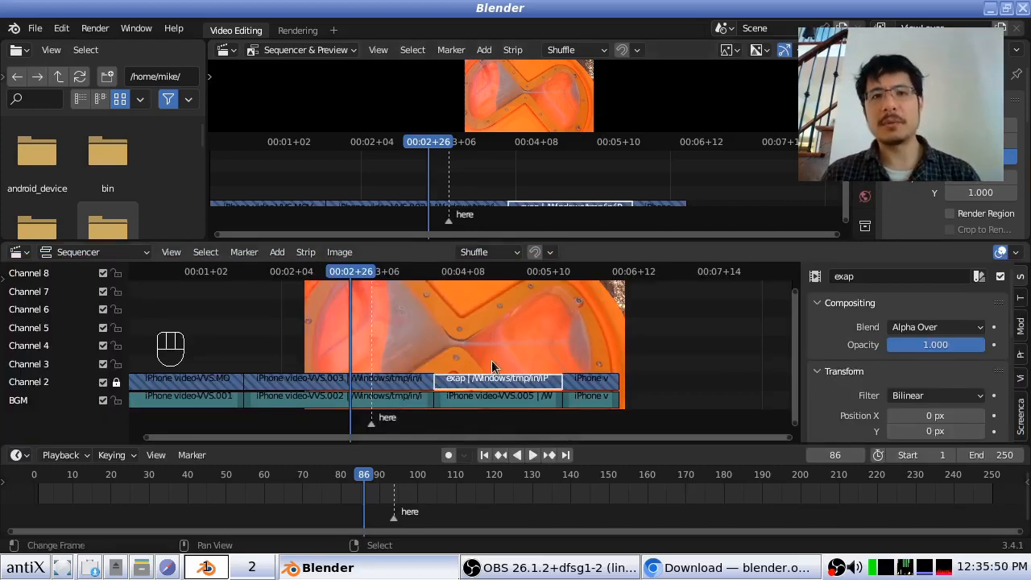
{"action": "left_click", "coordinate": [325, 54]}
{"action": "left_click", "coordinate": [284, 85]}
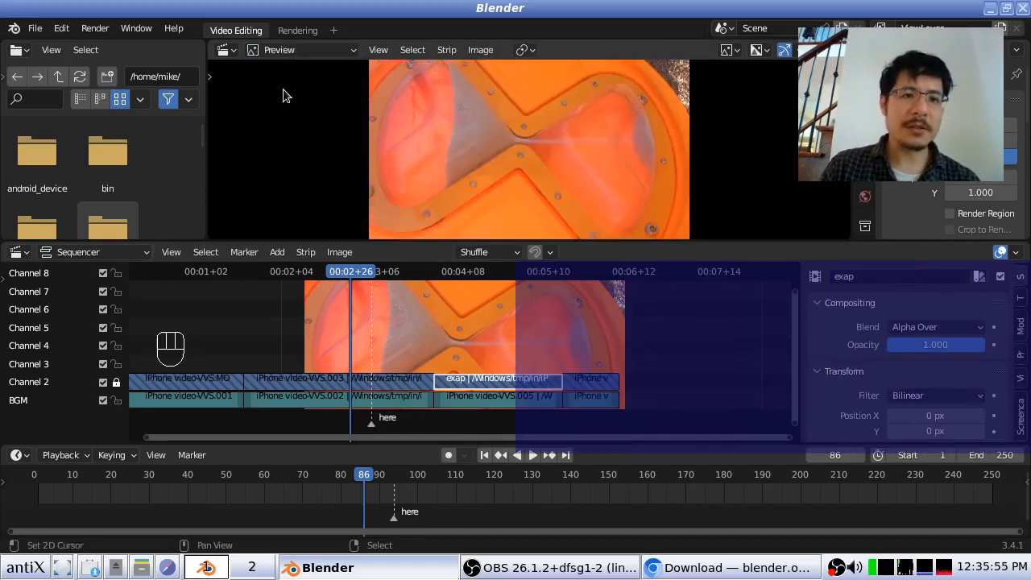
Set a preview range from frame 71 to frame 143 in the sequencer.
{"action": "left_click", "coordinate": [170, 252]}
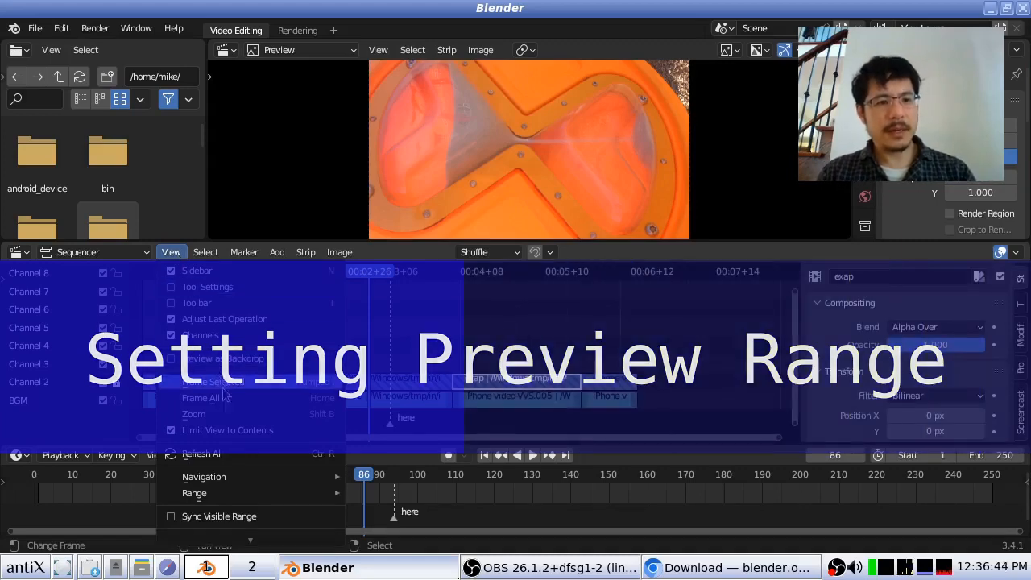
{"action": "mouse_move", "coordinate": [276, 491]}
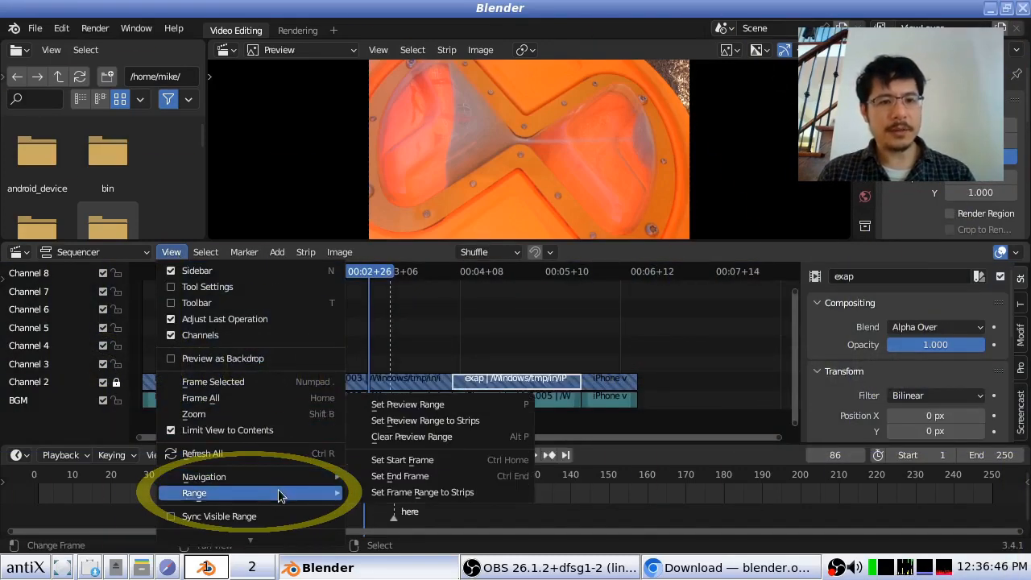
{"action": "left_click", "coordinate": [507, 405]}
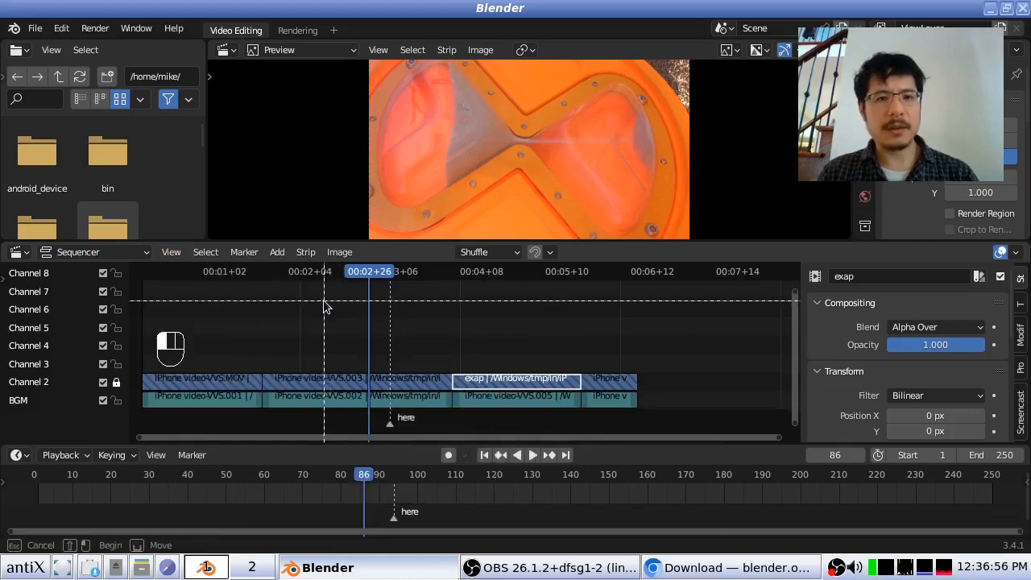
{"action": "left_click_drag", "start_coordinate": [331, 301], "coordinate": [520, 391]}
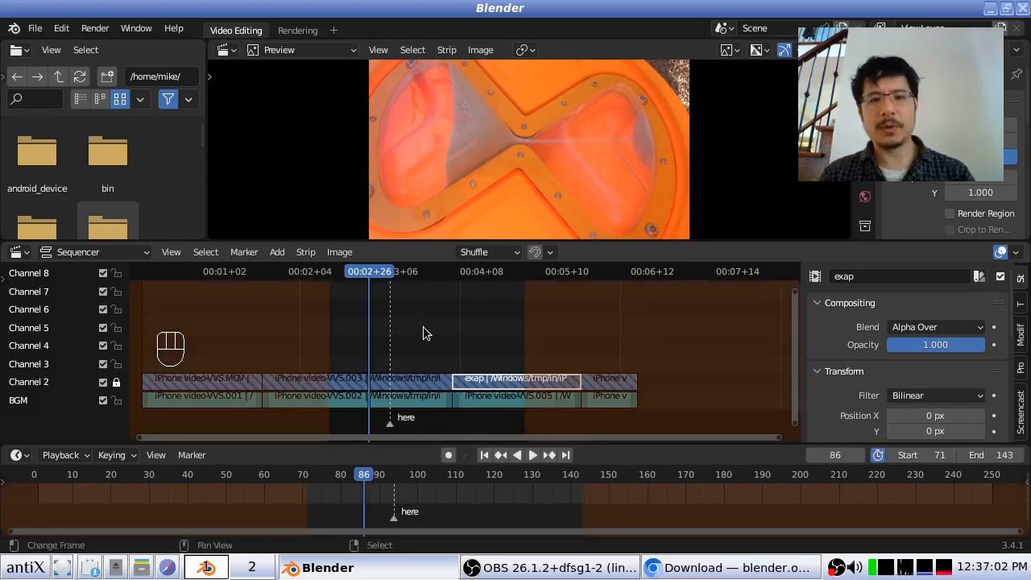
Mute the BGM channel and play back the preview range.
{"action": "key", "text": "space"}
{"action": "key", "text": "space"}
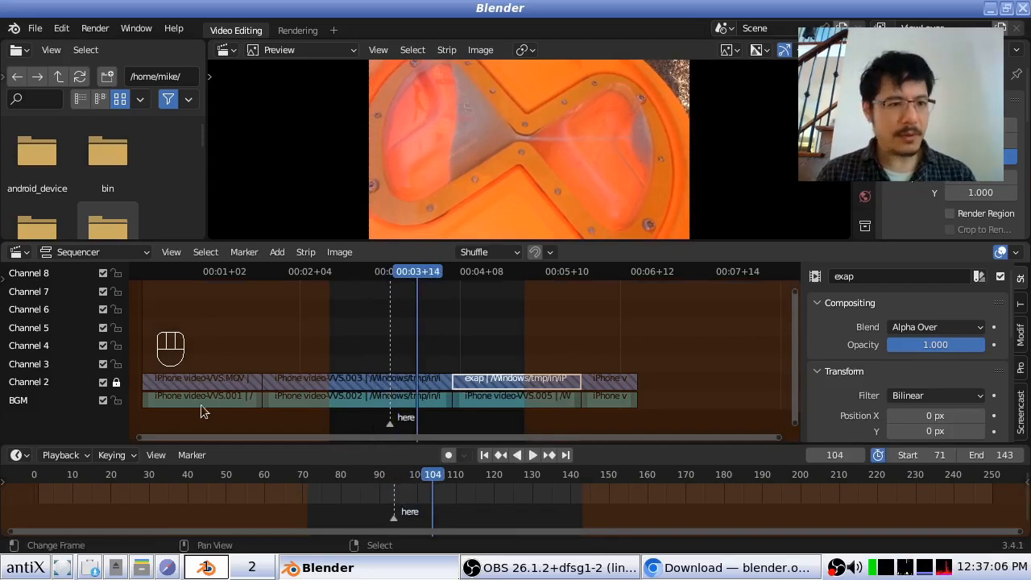
{"action": "left_click", "coordinate": [103, 401]}
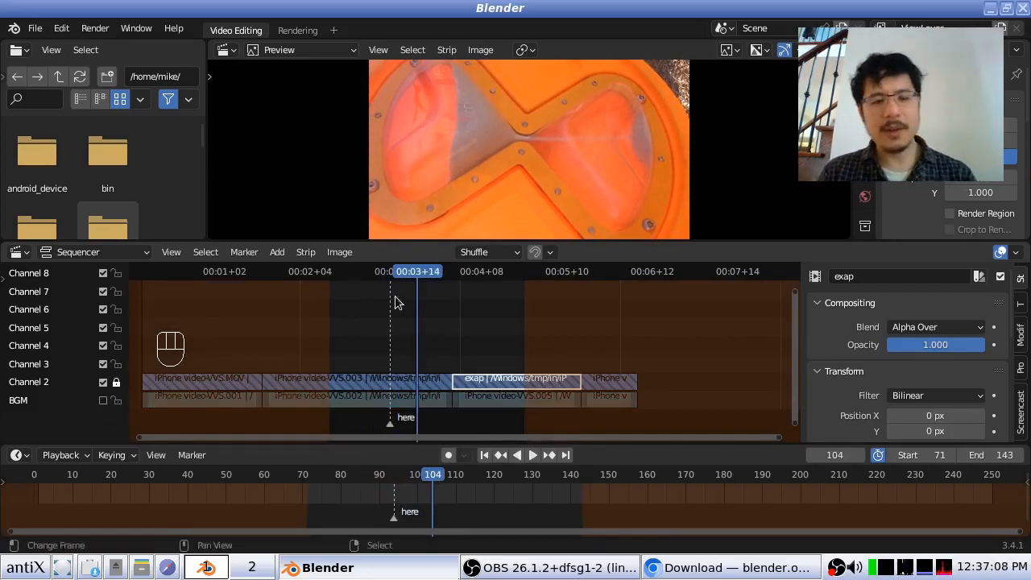
{"action": "key", "text": "space"}
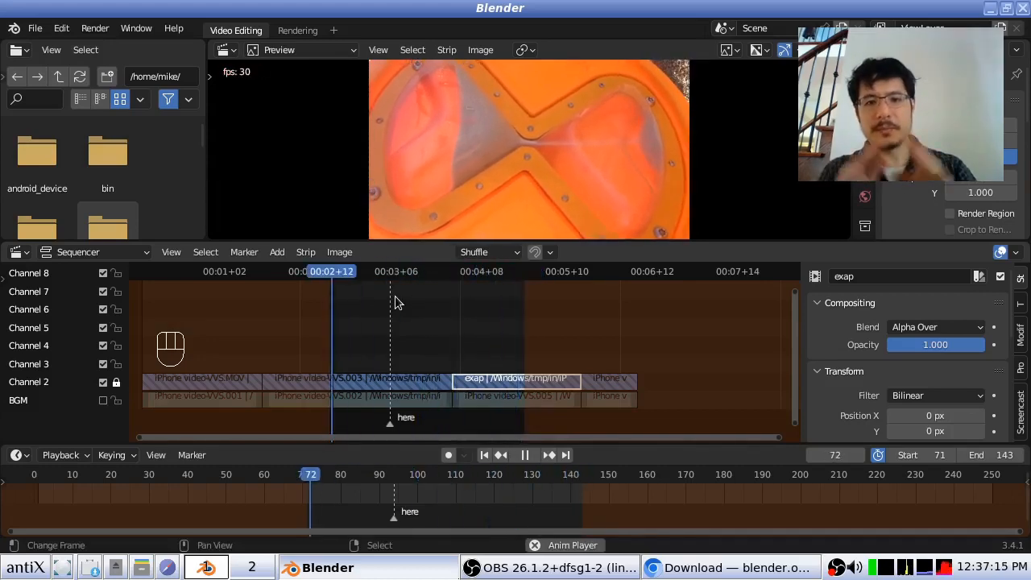
{"action": "key", "text": "space"}
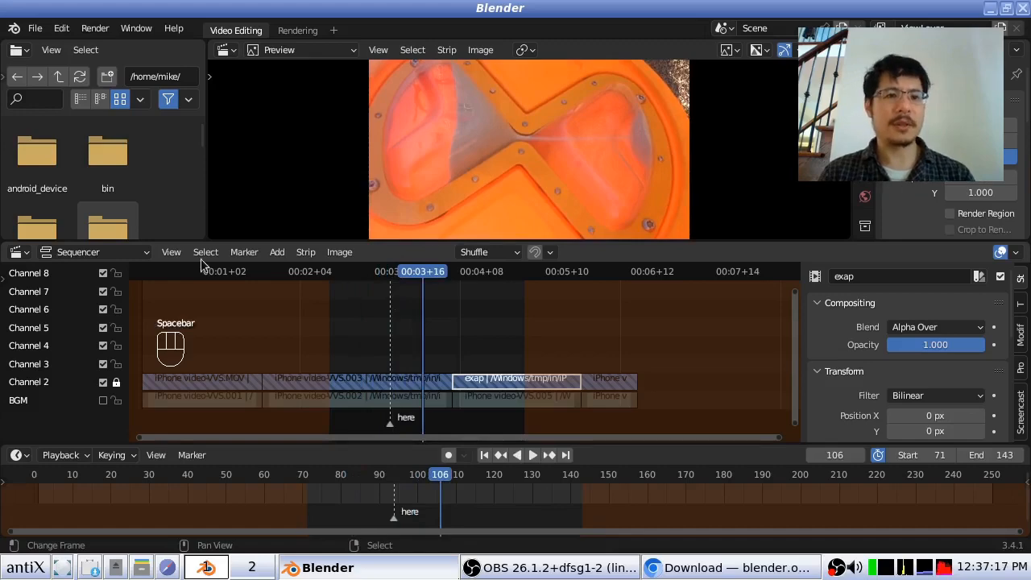
Show the Clear Preview Range option, and set the preview range to the selected exap strip.
{"action": "left_click", "coordinate": [172, 252]}
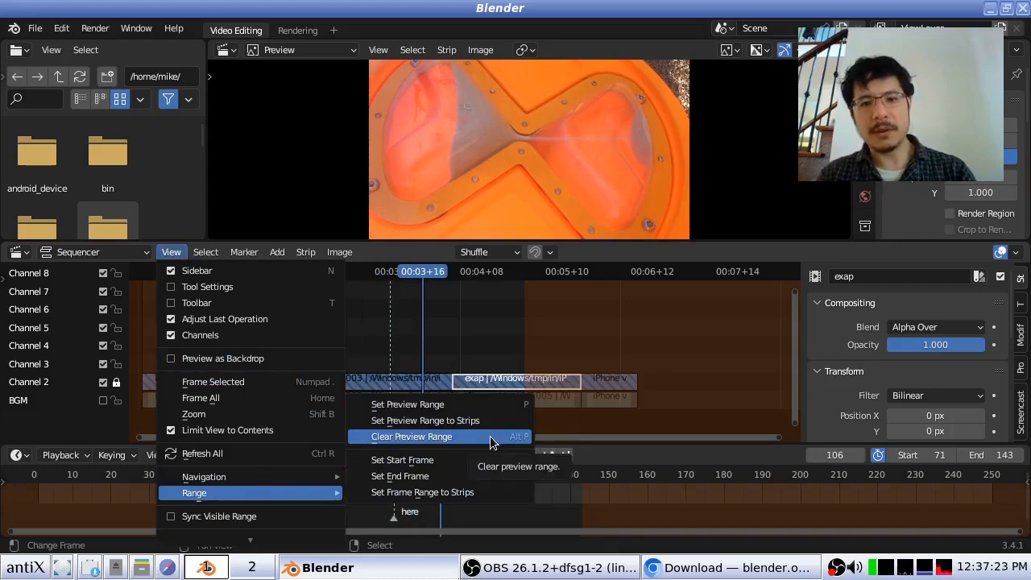
{"action": "left_click", "coordinate": [493, 335]}
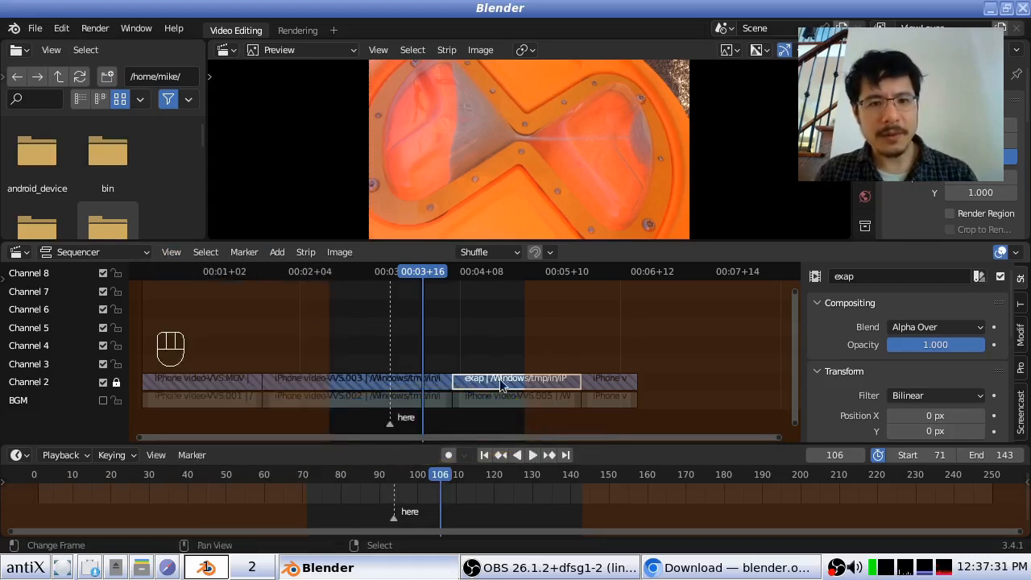
{"action": "left_click", "coordinate": [165, 256]}
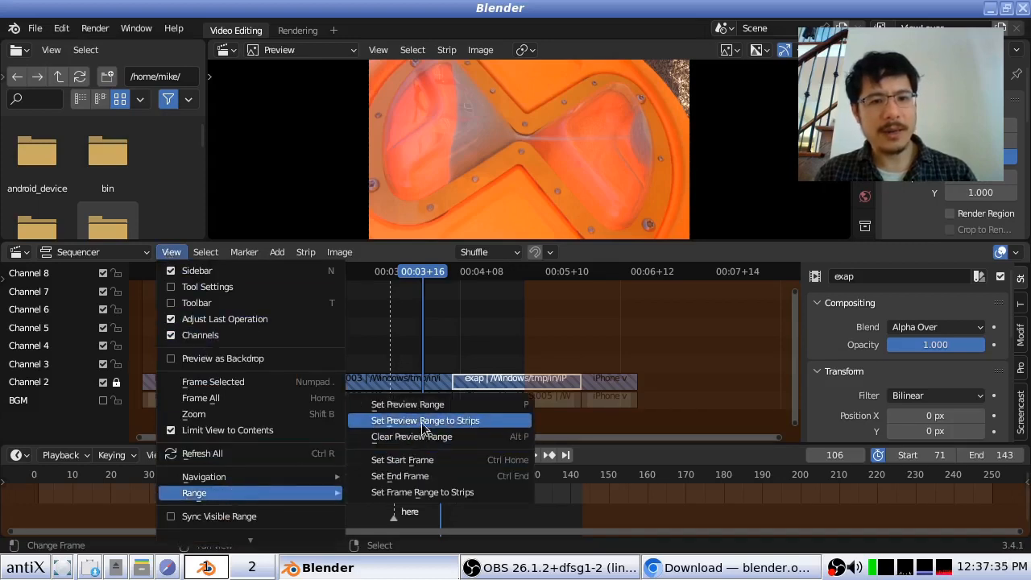
{"action": "left_click", "coordinate": [448, 426]}
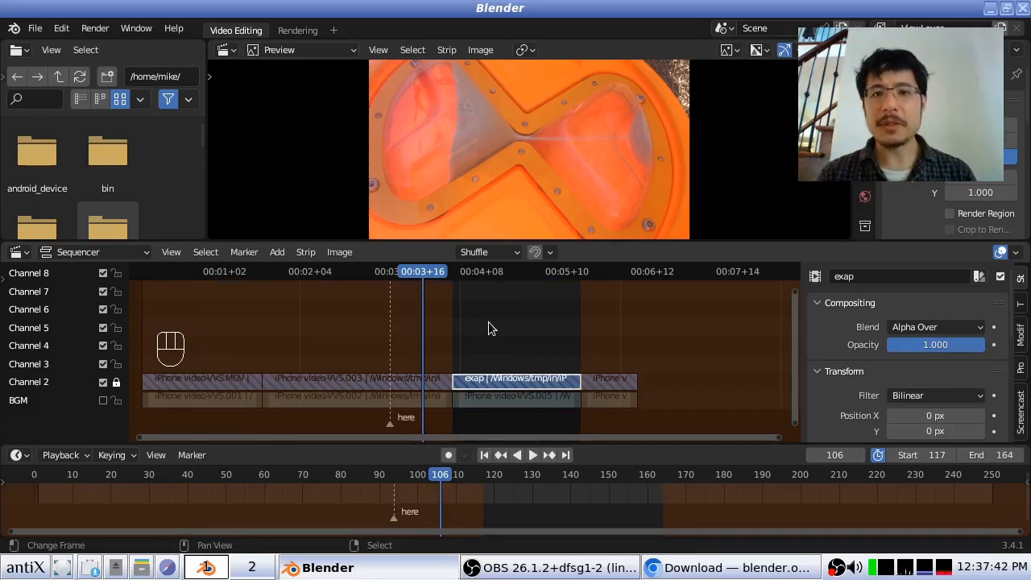
Play back the preview range around the exap strip, stop playback, and clear the preview range.
{"action": "key", "text": "space"}
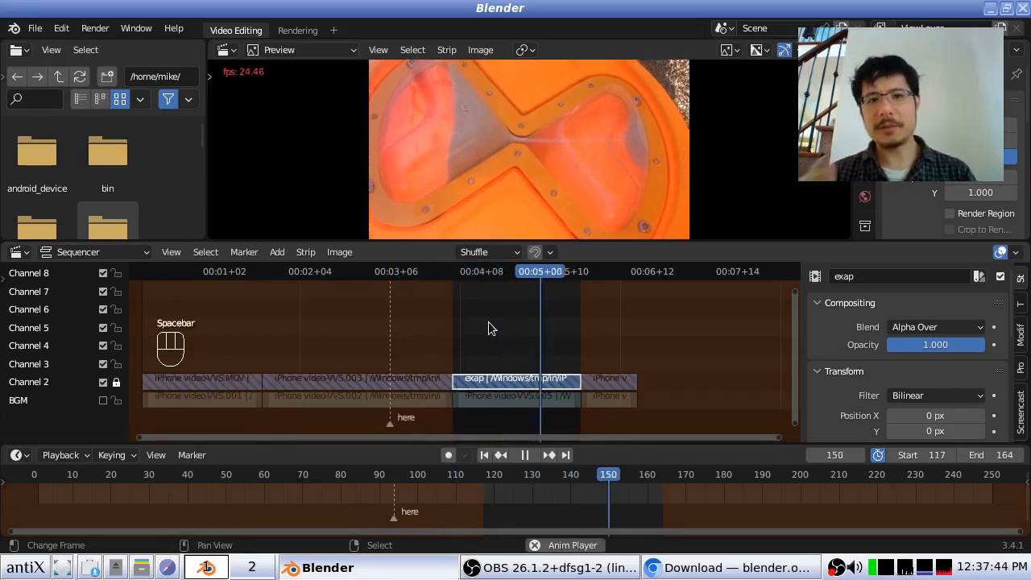
{"action": "key", "text": "space"}
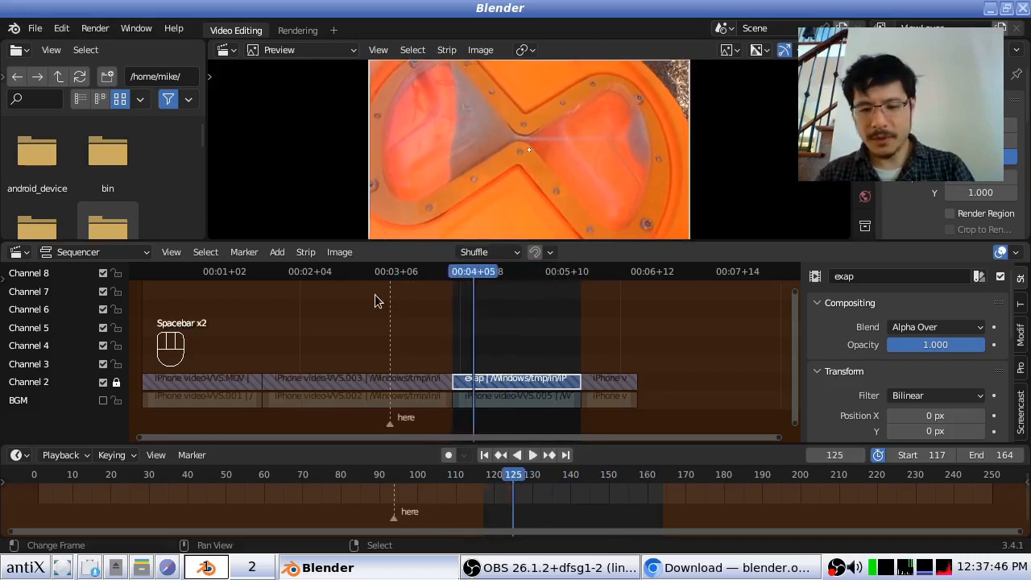
{"action": "key", "text": "alt+p"}
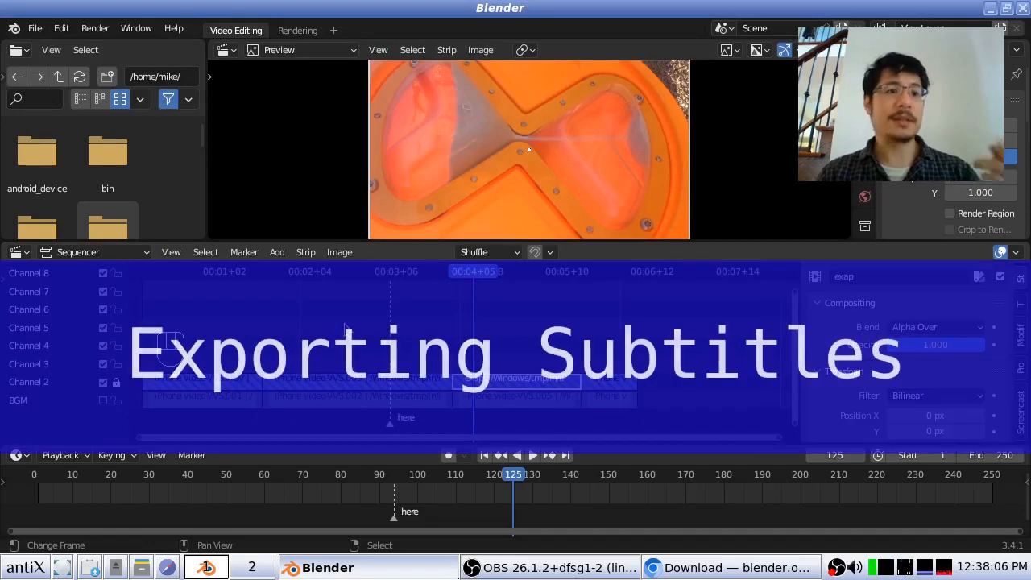
Add a text strip at frame 20 in the sequencer and set its text to "Example 1".
{"action": "left_click", "coordinate": [171, 252]}
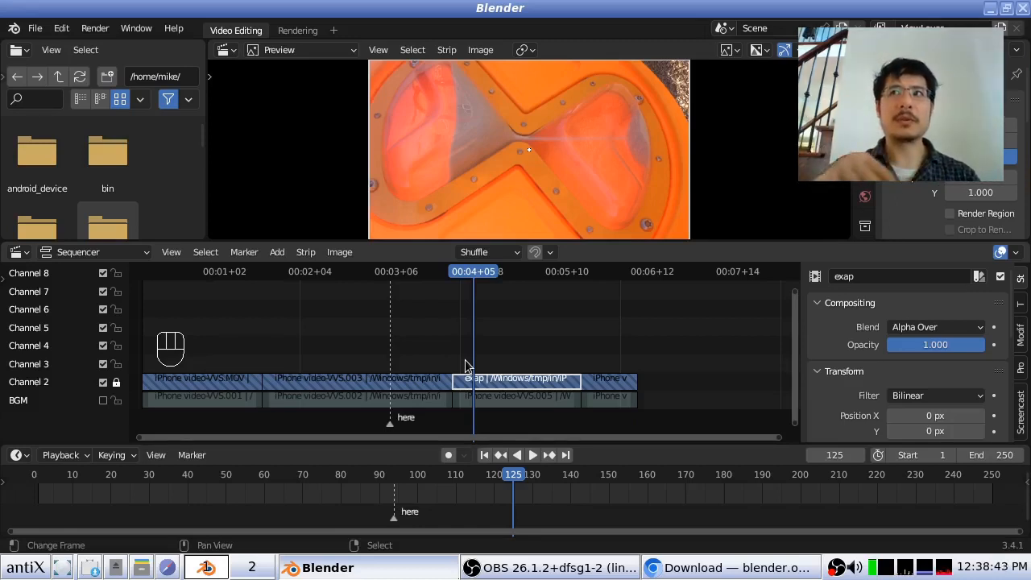
{"action": "left_click", "coordinate": [202, 304]}
{"action": "left_click", "coordinate": [193, 326]}
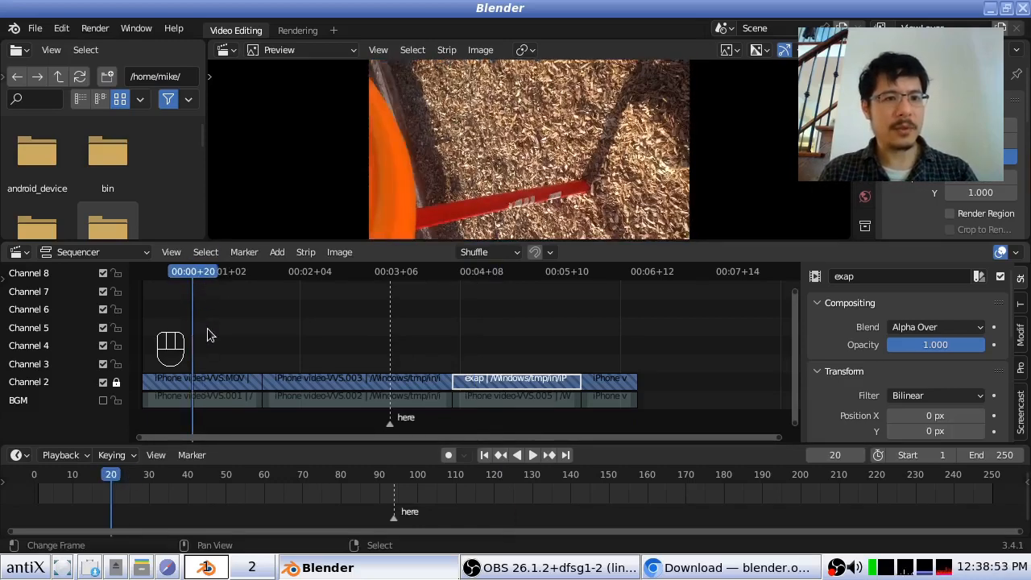
{"action": "key", "text": "shift+a"}
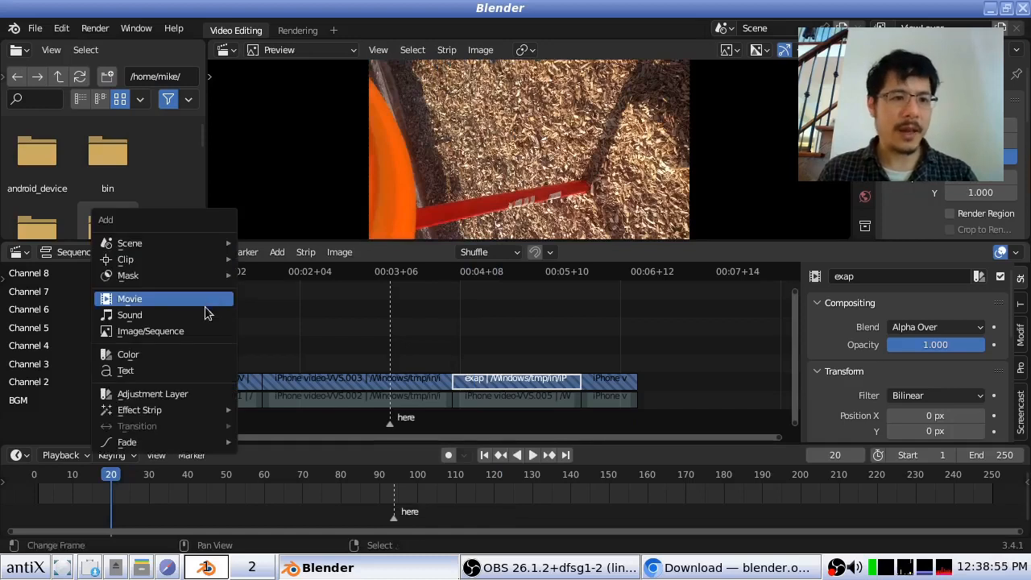
{"action": "left_click", "coordinate": [185, 370]}
{"action": "left_click", "coordinate": [898, 330]}
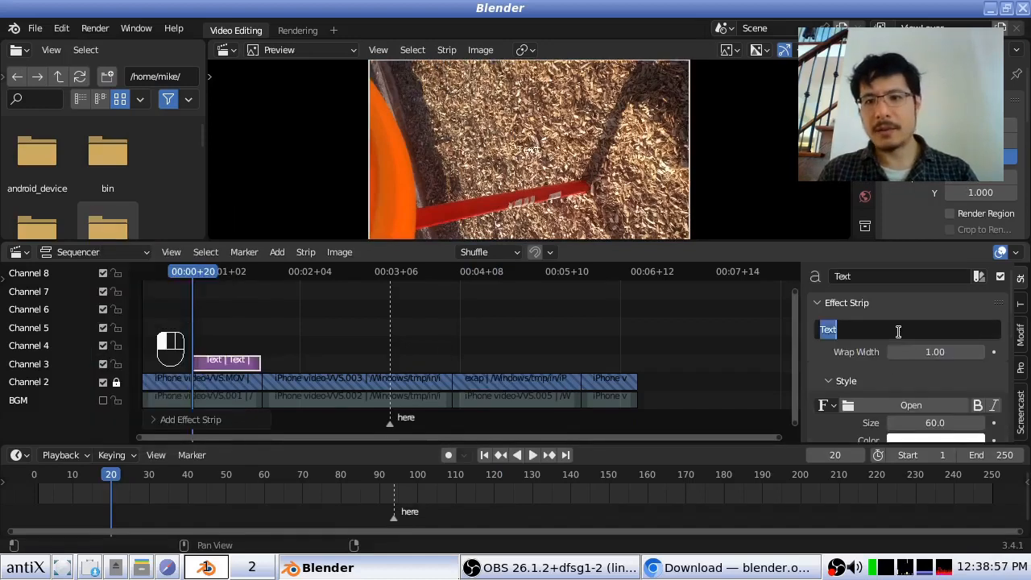
{"action": "type", "text": "Example 1"}
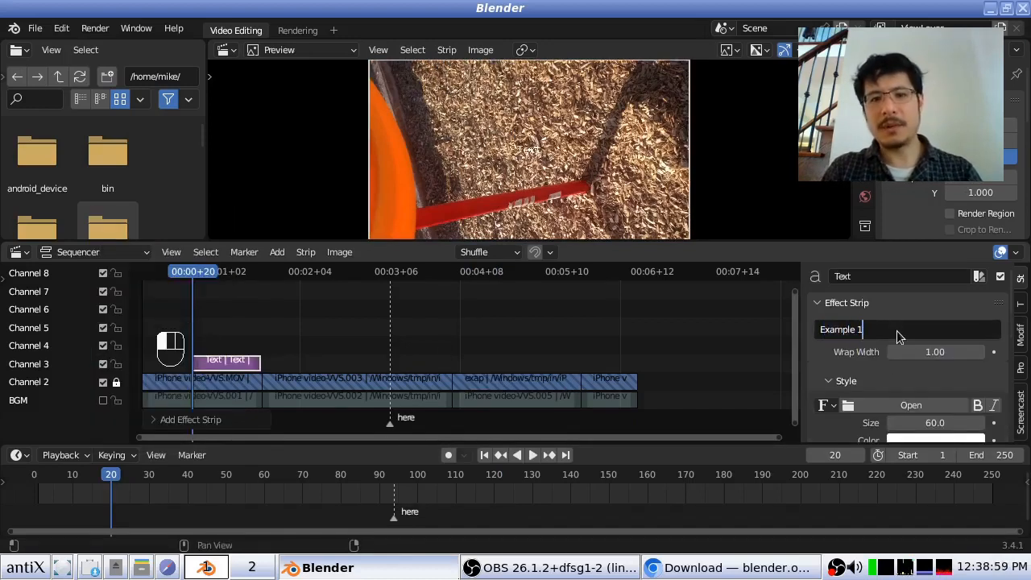
{"action": "key", "text": "Return"}
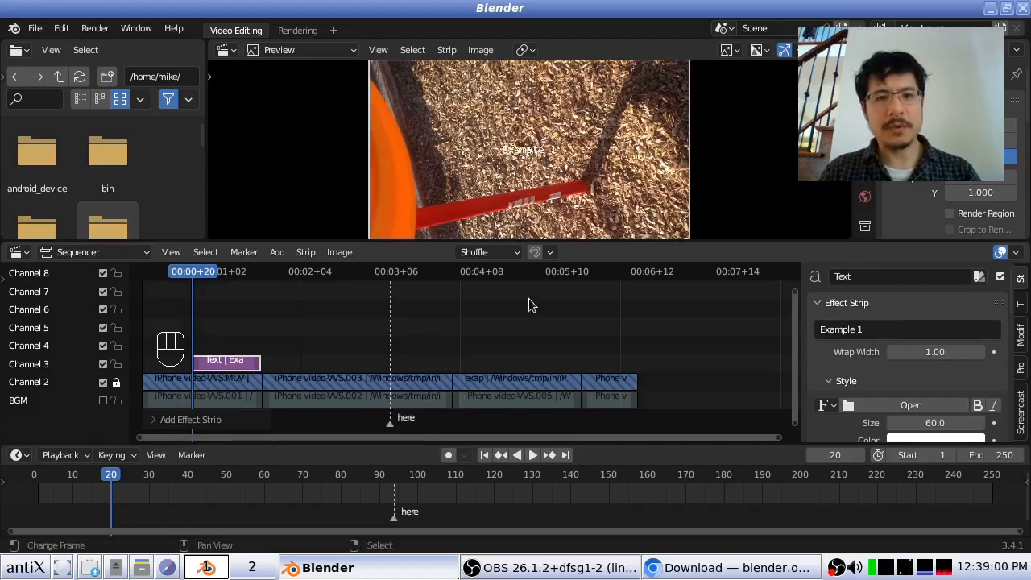
Add a second text strip at frame 121, above the exap strip, and set its text to "Last".
{"action": "left_click", "coordinate": [471, 312]}
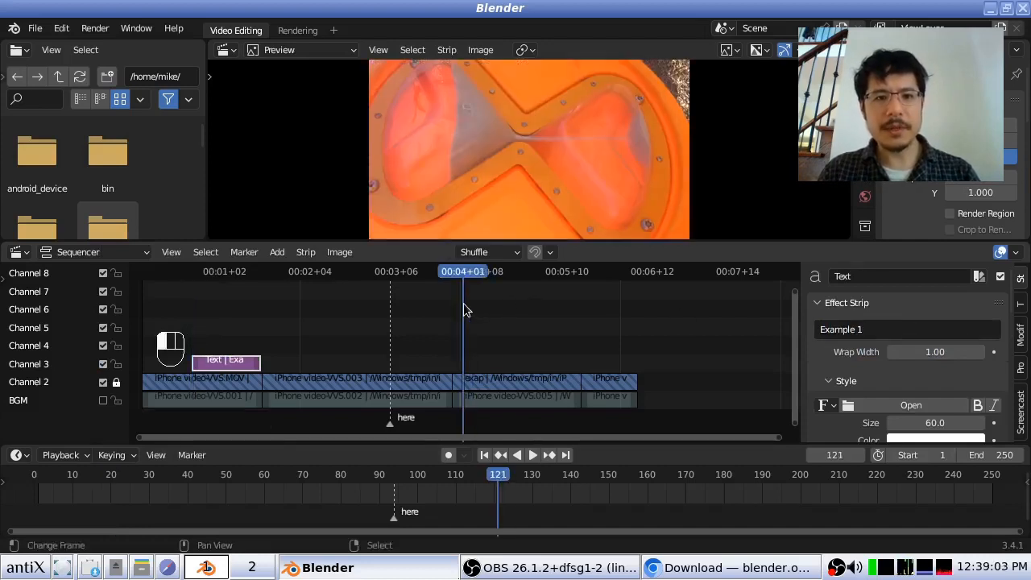
{"action": "key", "text": "shift+a"}
{"action": "left_click", "coordinate": [472, 324]}
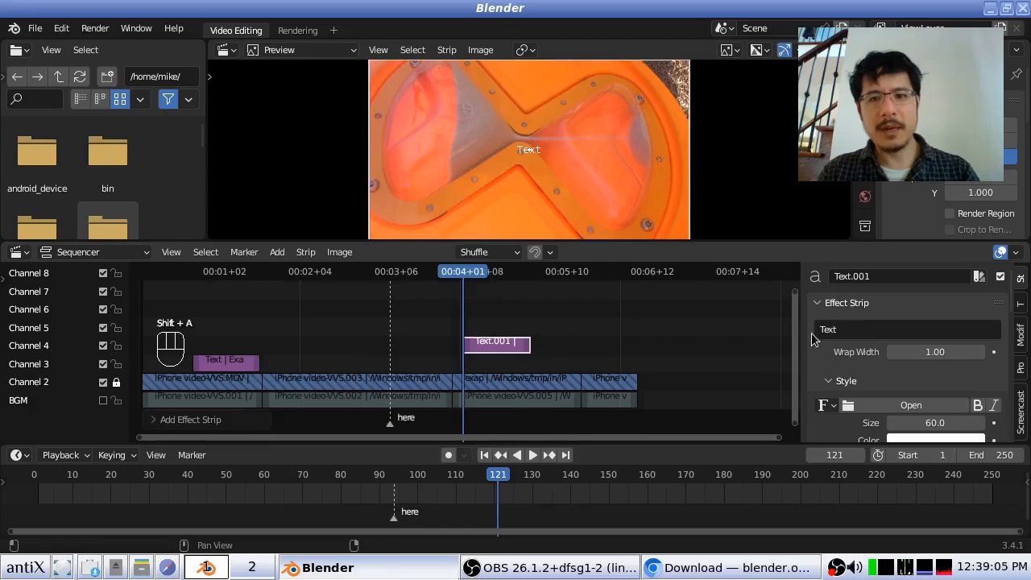
{"action": "left_click", "coordinate": [853, 329]}
{"action": "type", "text": "Last"}
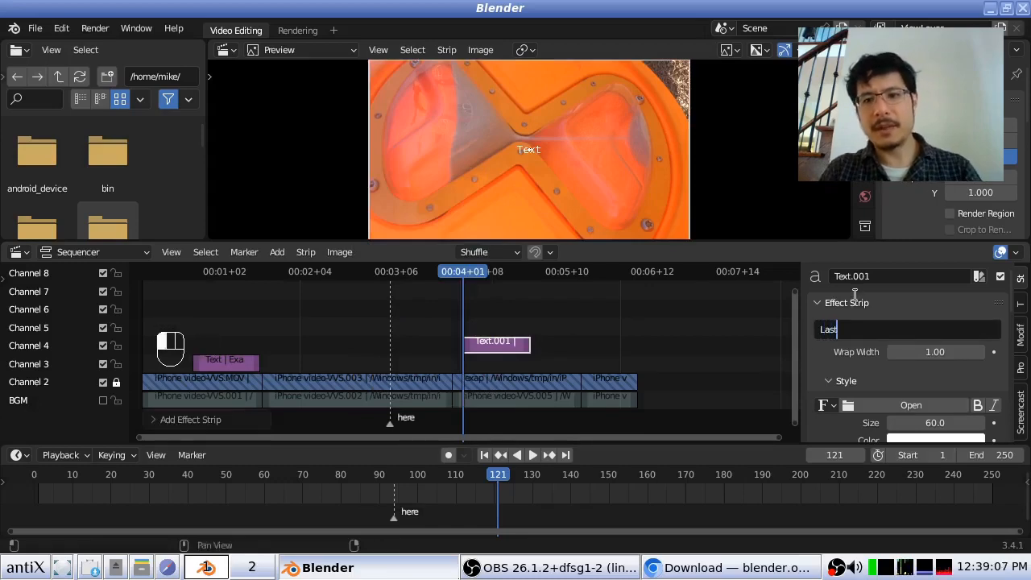
{"action": "key", "text": "Return"}
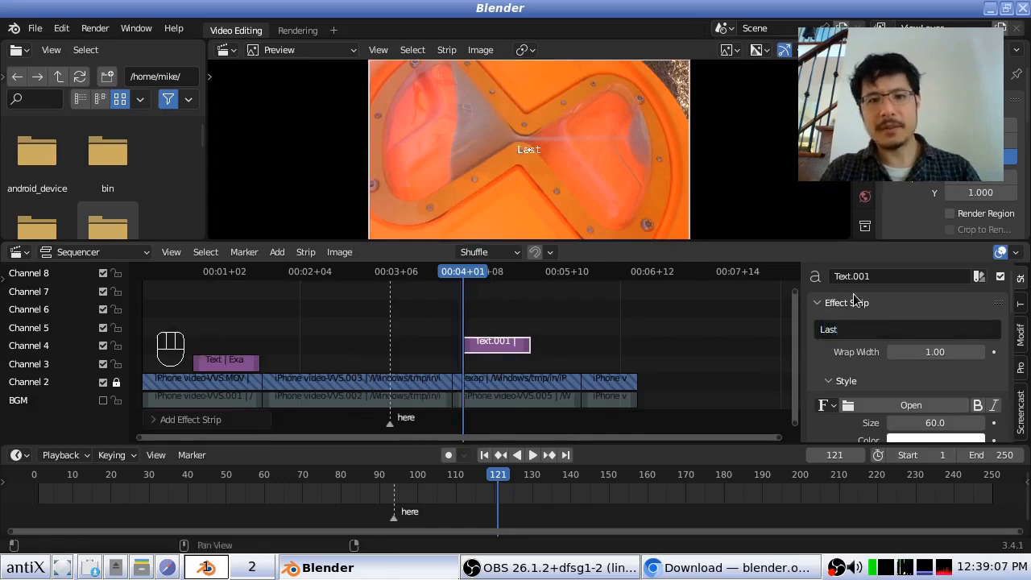
Export the subtitles to the /tmp folder as untitled.srt.
{"action": "left_click", "coordinate": [172, 253]}
{"action": "scroll", "coordinate": [207, 427], "scroll_direction": "down", "scroll_amount": 15}
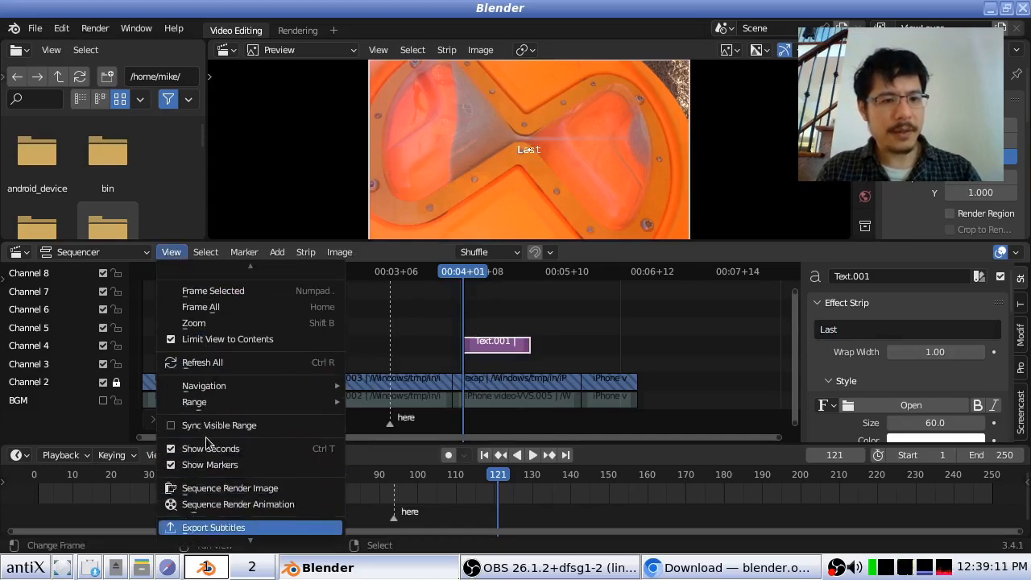
{"action": "left_click", "coordinate": [230, 530]}
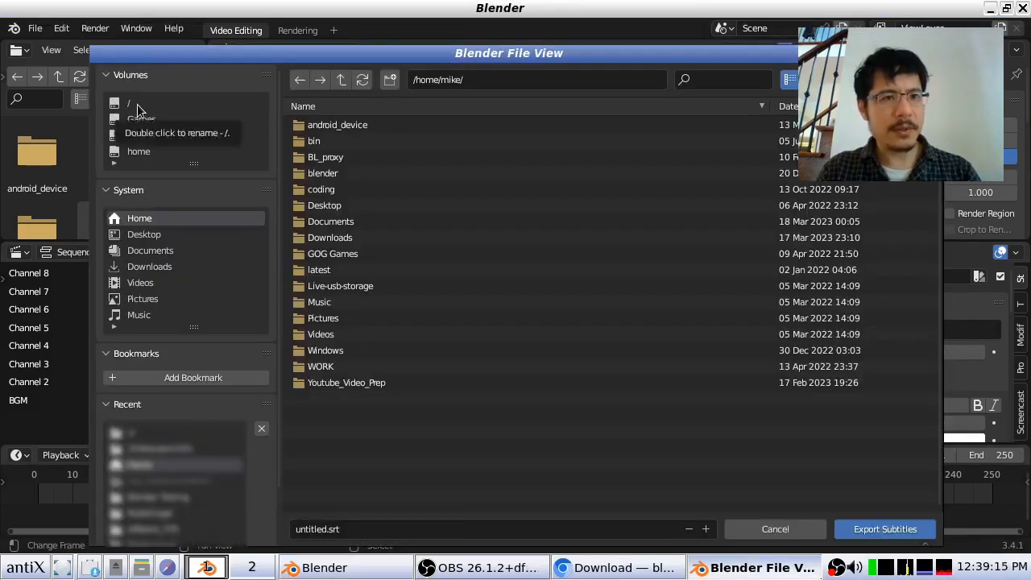
{"action": "left_click", "coordinate": [135, 103]}
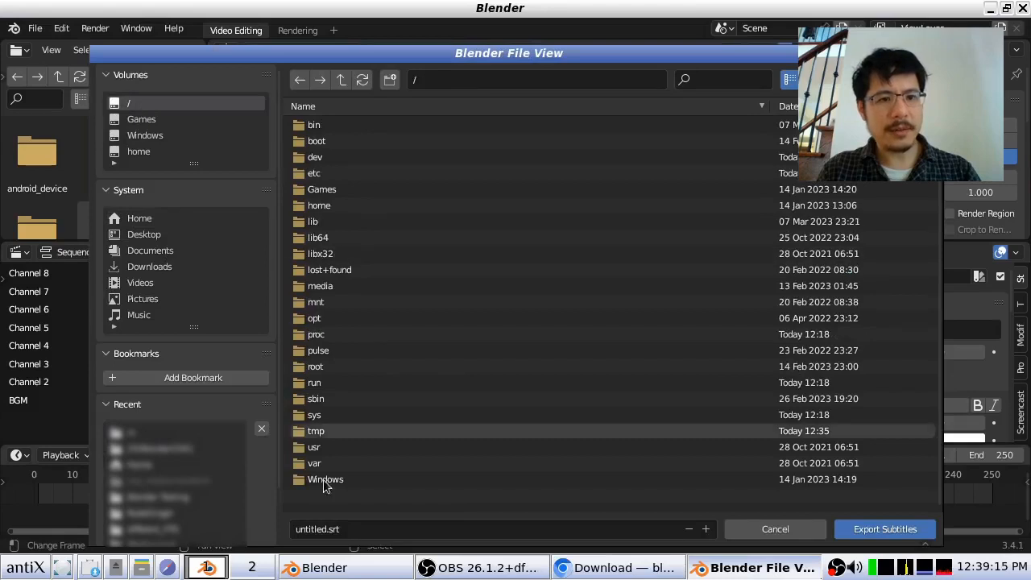
{"action": "double_click", "coordinate": [322, 433]}
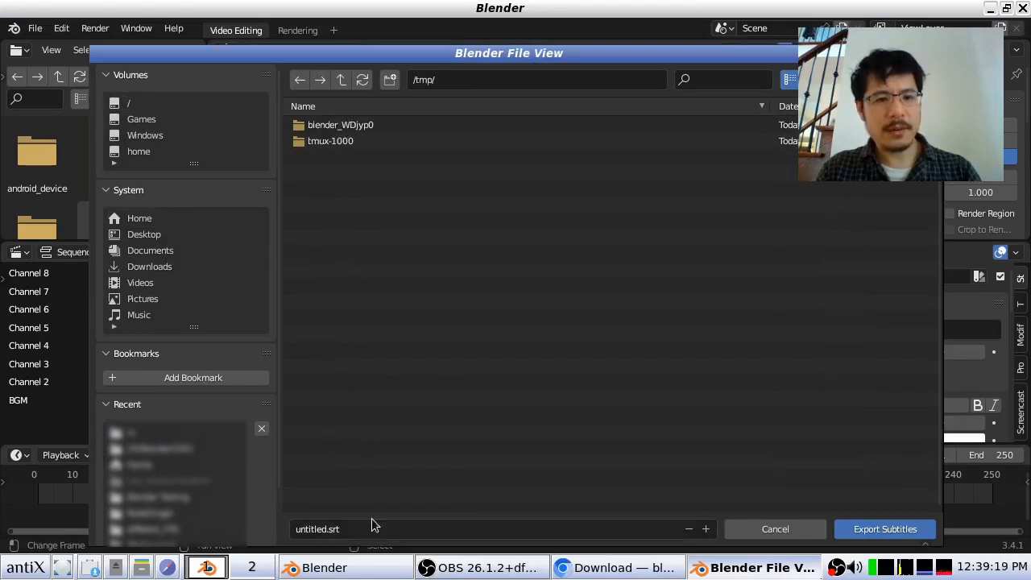
{"action": "left_click", "coordinate": [881, 528]}
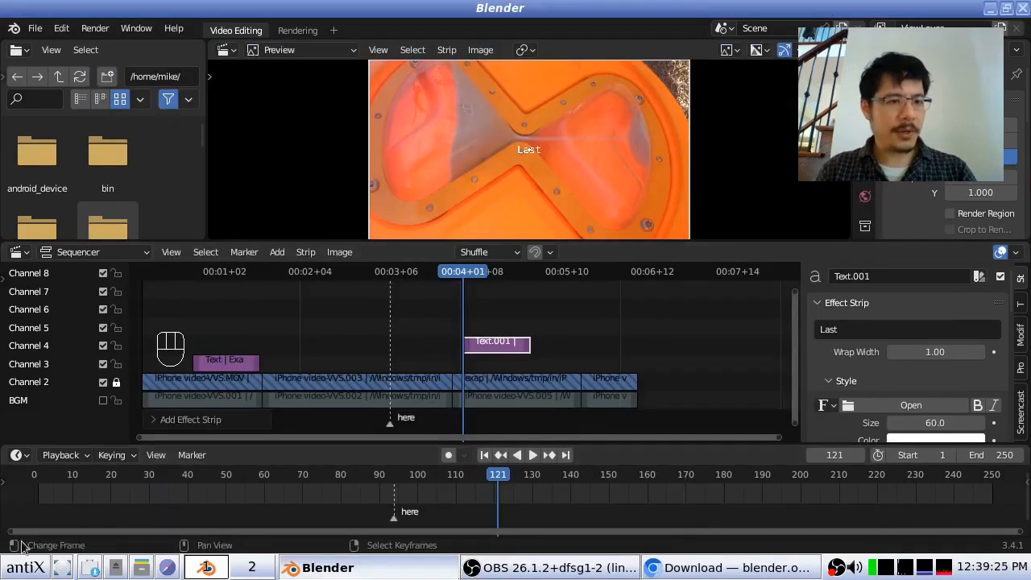
Switch to a ROXTerm terminal, print /tmp/untitled.srt with cat, and highlight the time ranges of both subtitles.
{"action": "left_click", "coordinate": [18, 569]}
{"action": "left_click", "coordinate": [71, 186]}
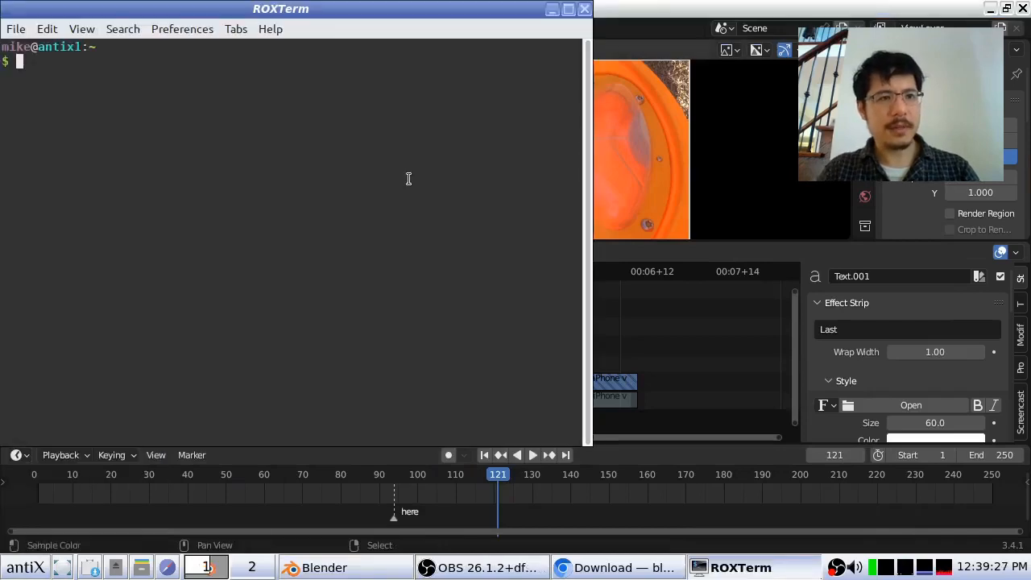
{"action": "type", "text": "cd /tmp"}
{"action": "key", "text": "Return"}
{"action": "type", "text": "c"}
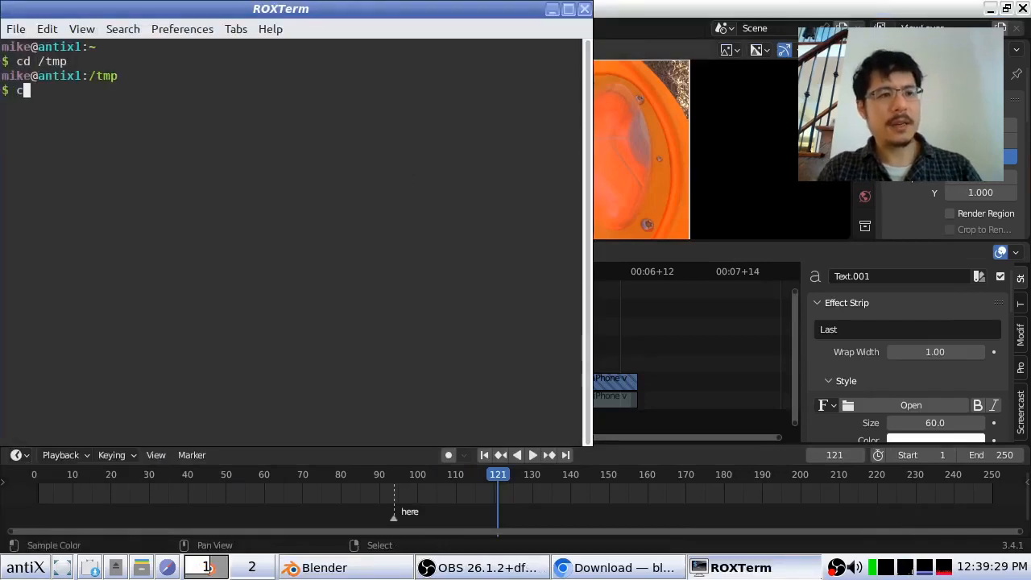
{"action": "type", "text": "at untitled.srt"}
{"action": "key", "text": "Return"}
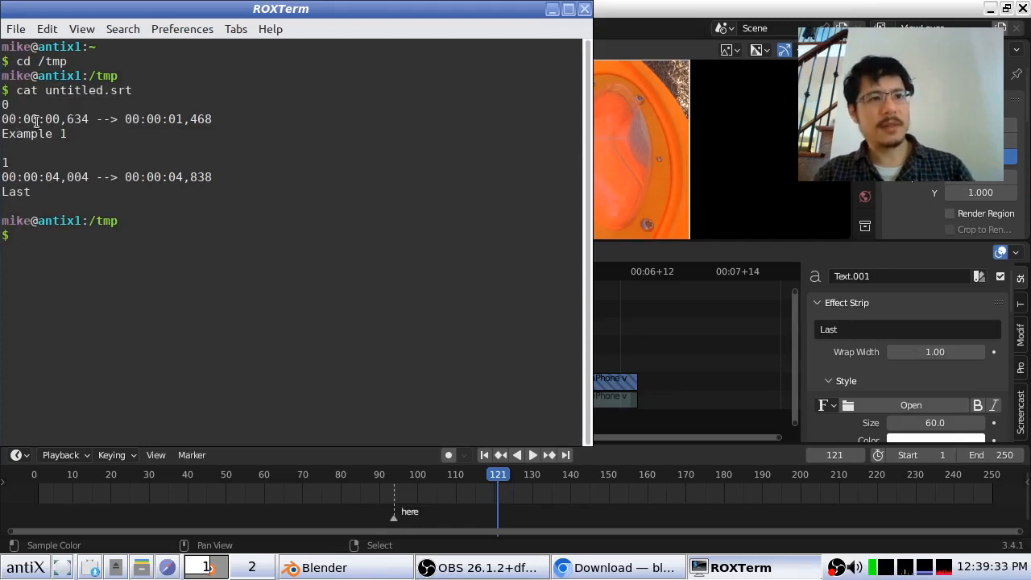
{"action": "left_click_drag", "start_coordinate": [23, 119], "coordinate": [232, 119]}
{"action": "left_click_drag", "start_coordinate": [31, 177], "coordinate": [238, 177]}
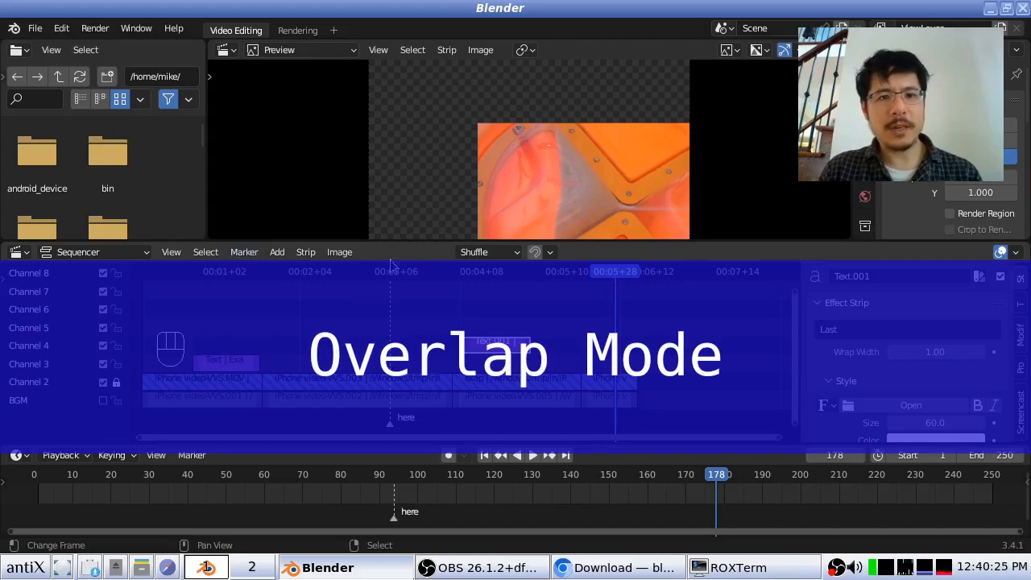
Show the overlap mode options, select the "Last" text strip, and unlock Channel 2.
{"action": "left_click", "coordinate": [508, 252]}
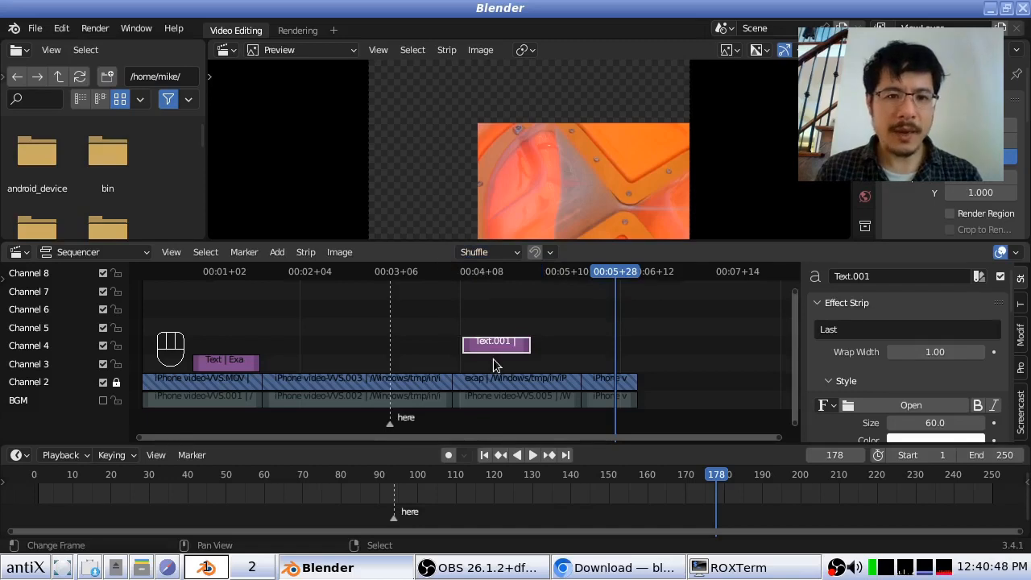
{"action": "right_click", "coordinate": [494, 344]}
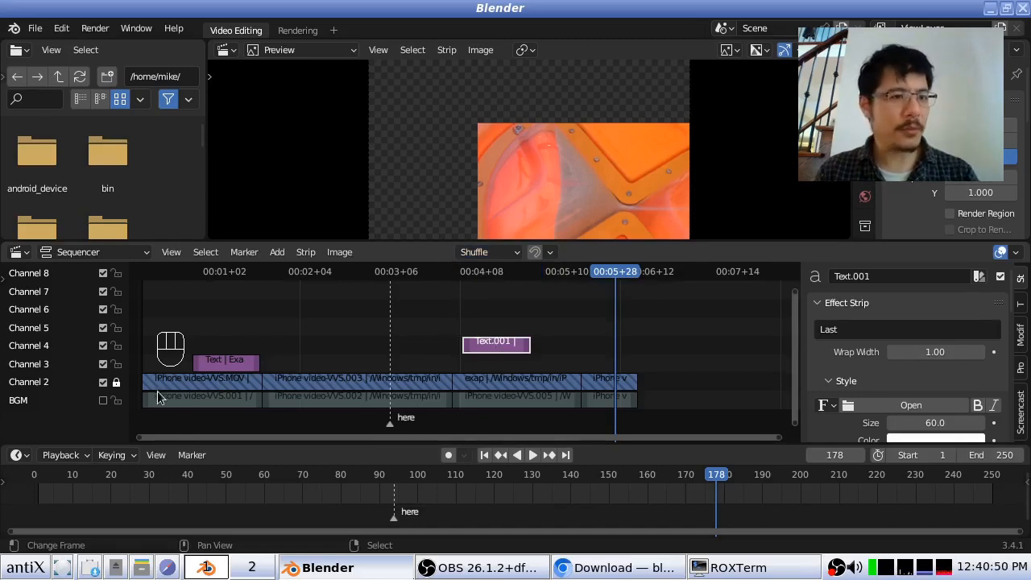
{"action": "left_click", "coordinate": [117, 382]}
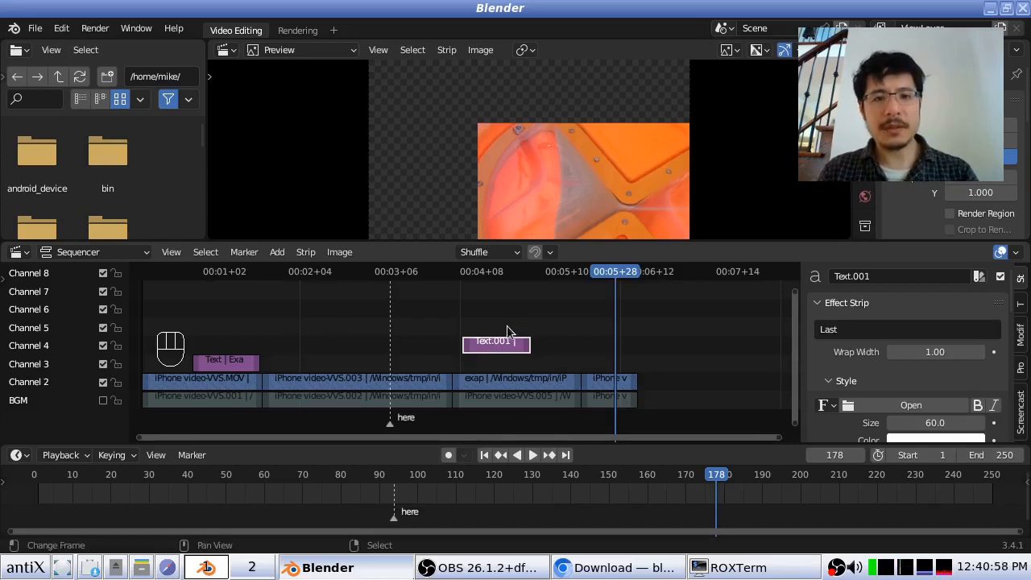
Try moving the "Last" text strip onto the exap strip in Channel 2 with the Shuffle overlap mode, and undo the move.
{"action": "key", "text": "g"}
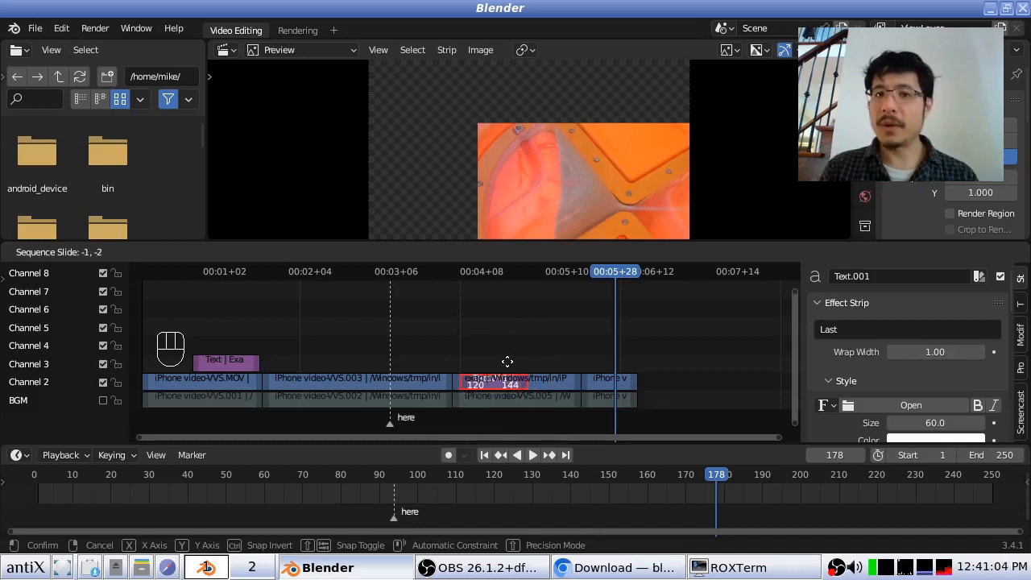
{"action": "left_click", "coordinate": [507, 362]}
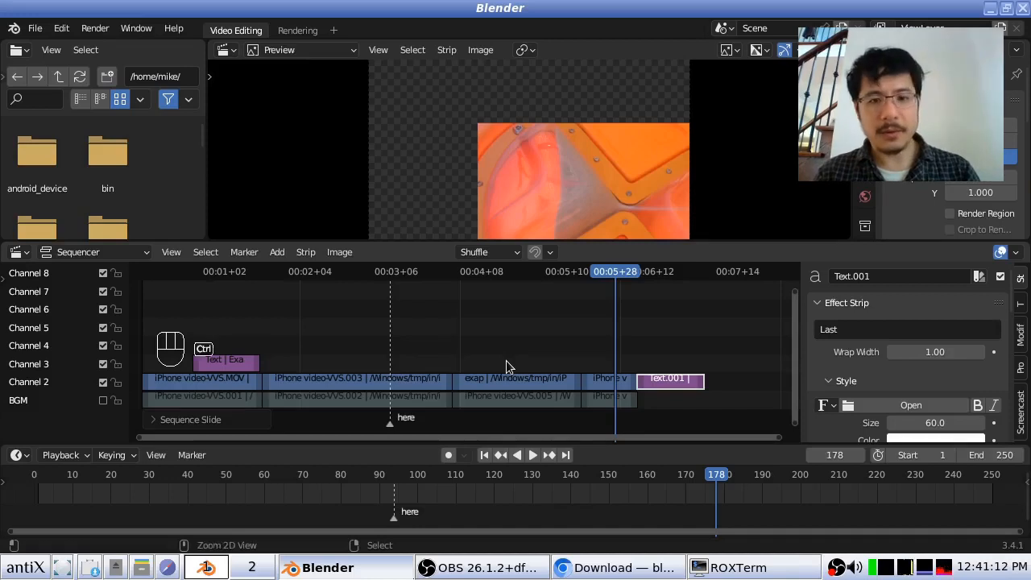
{"action": "key", "text": "ctrl+z"}
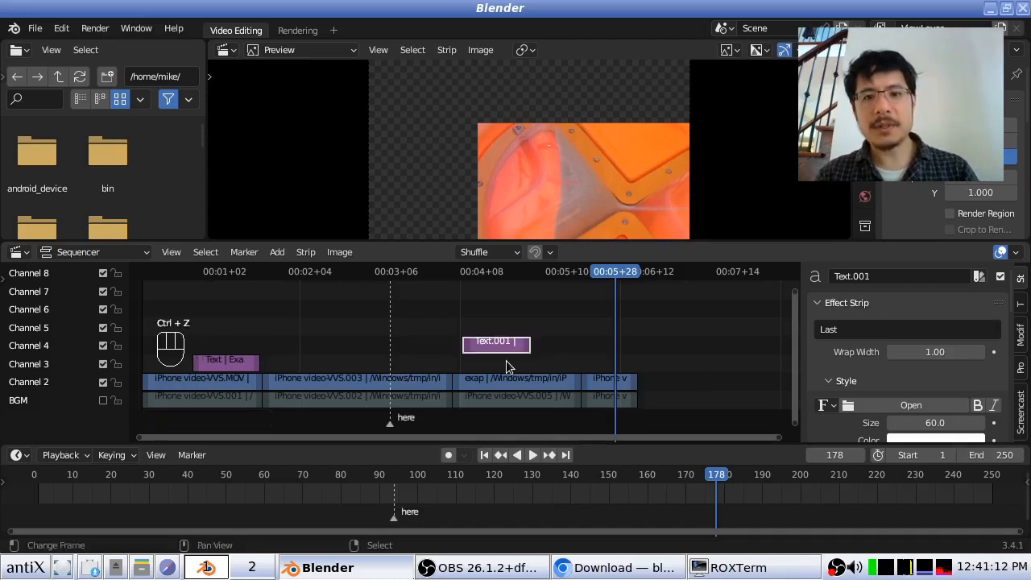
Set the overlap mode to Expand, try moving the "Last" text strip onto the start of the exap strip in Channel 2, and undo the move.
{"action": "left_click", "coordinate": [507, 257]}
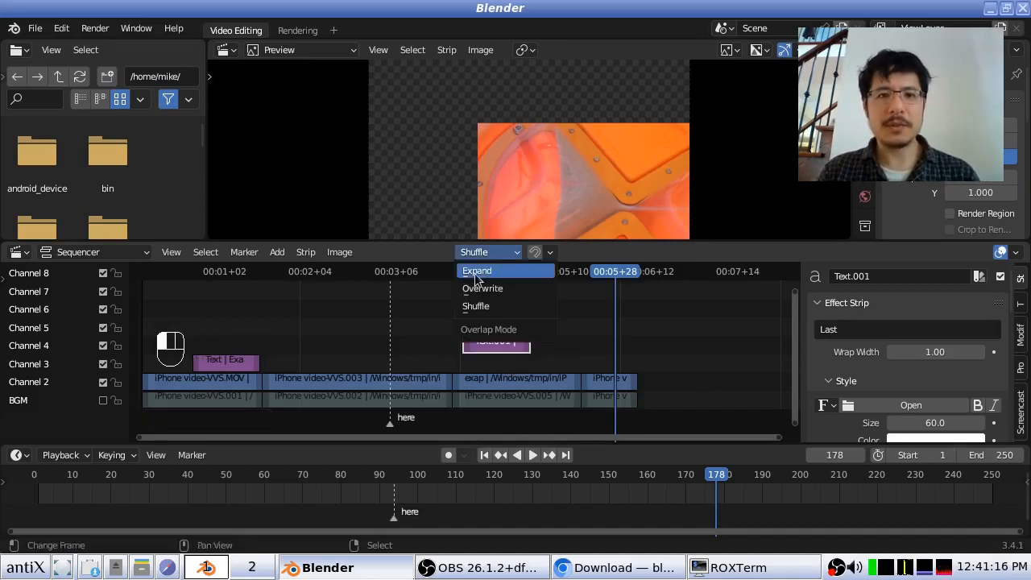
{"action": "left_click", "coordinate": [477, 272]}
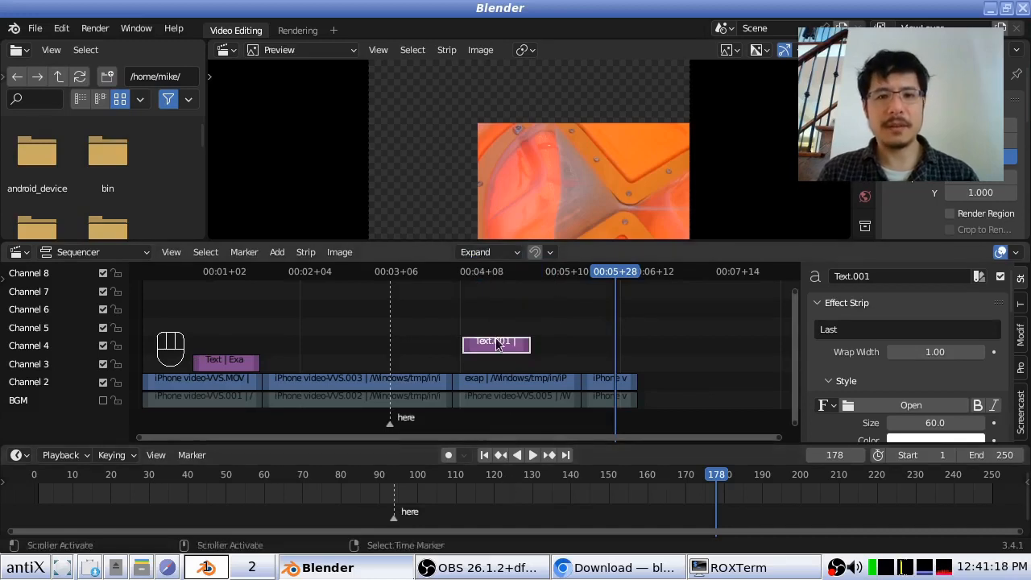
{"action": "key", "text": "g"}
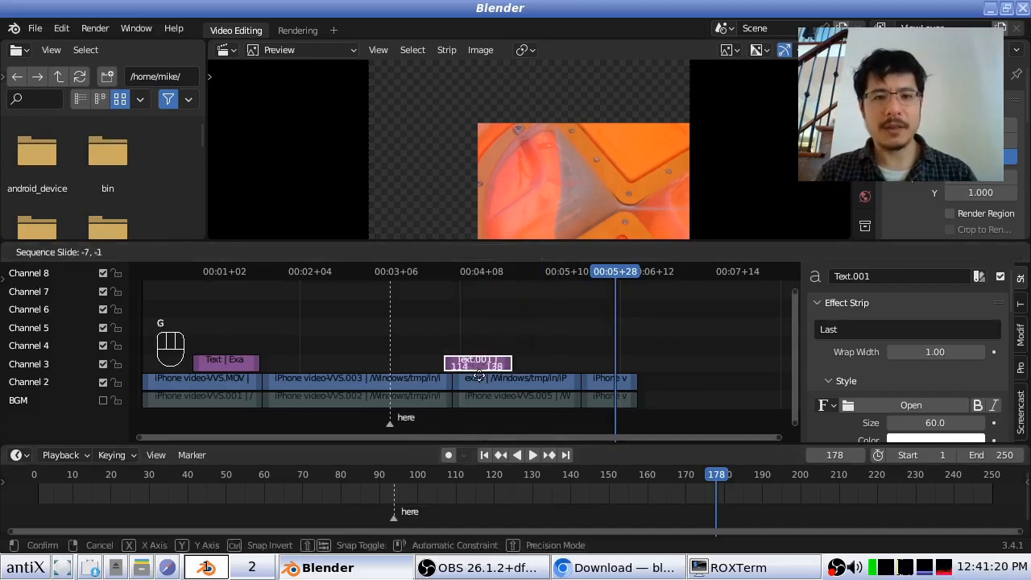
{"action": "left_click", "coordinate": [464, 381]}
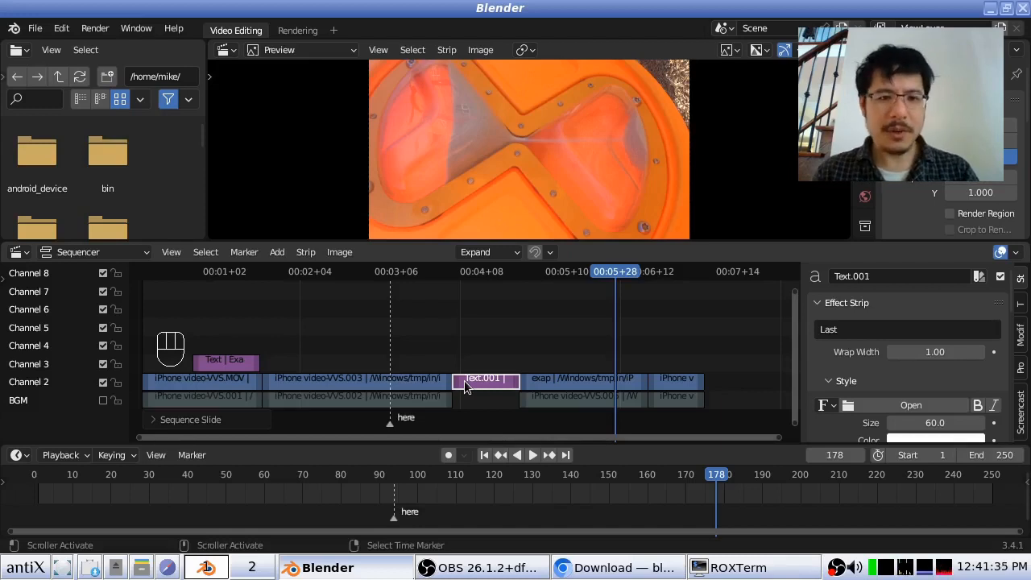
{"action": "key", "text": "ctrl+z"}
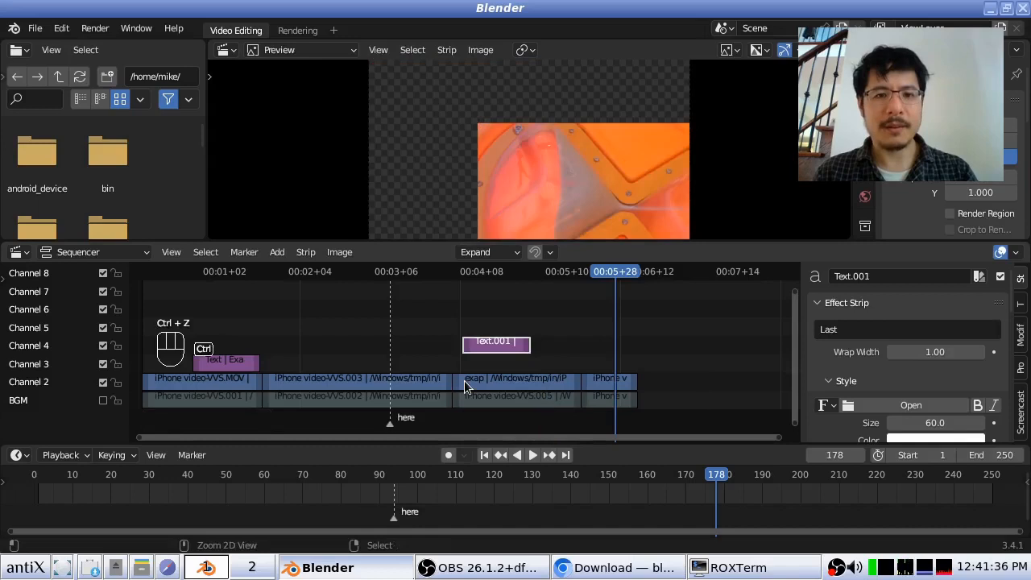
{"action": "left_click", "coordinate": [604, 383]}
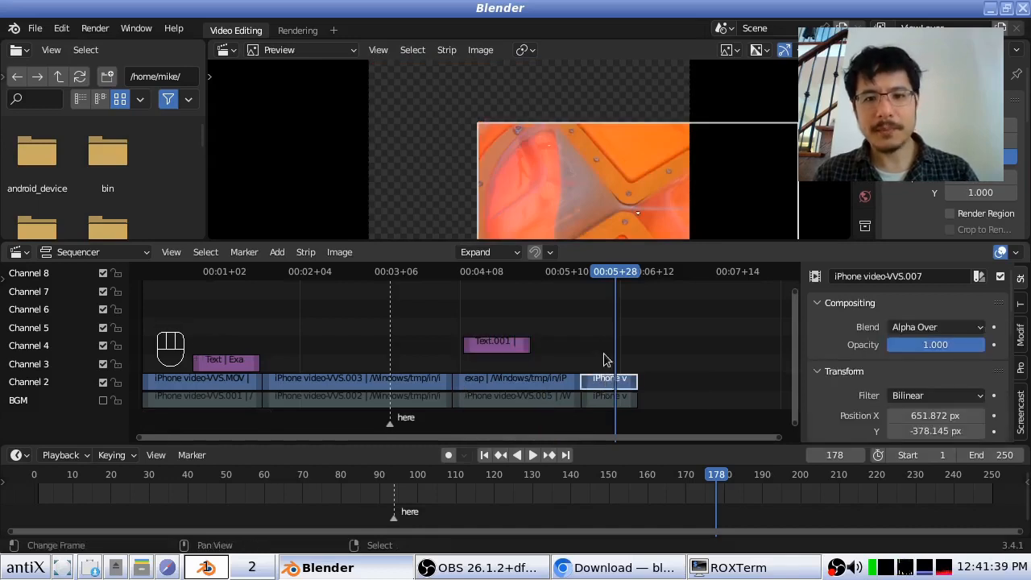
{"action": "key", "text": "b"}
{"action": "left_click_drag", "start_coordinate": [632, 464], "coordinate": [636, 460]}
{"action": "key", "text": "g"}
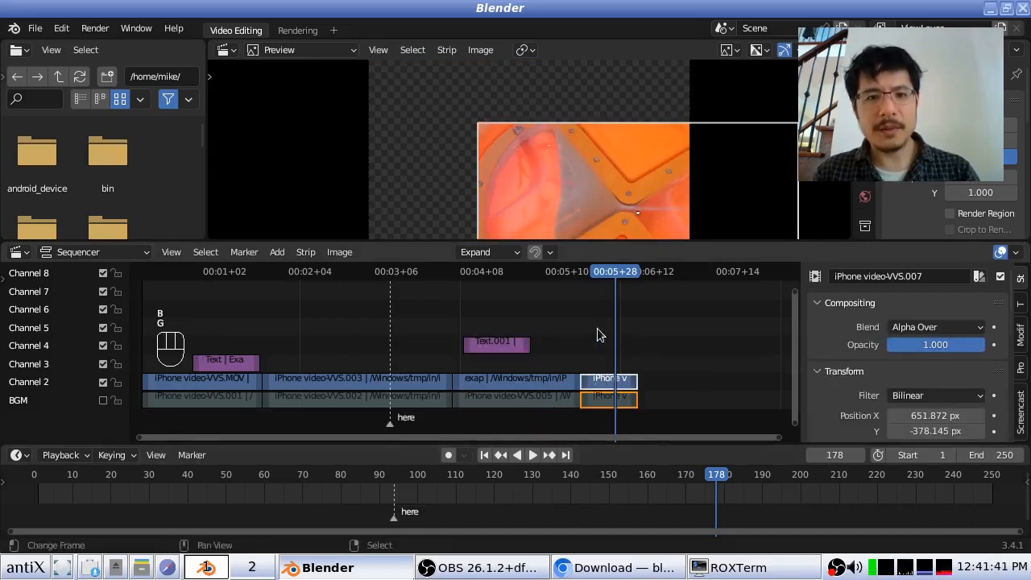
{"action": "key", "text": "Escape"}
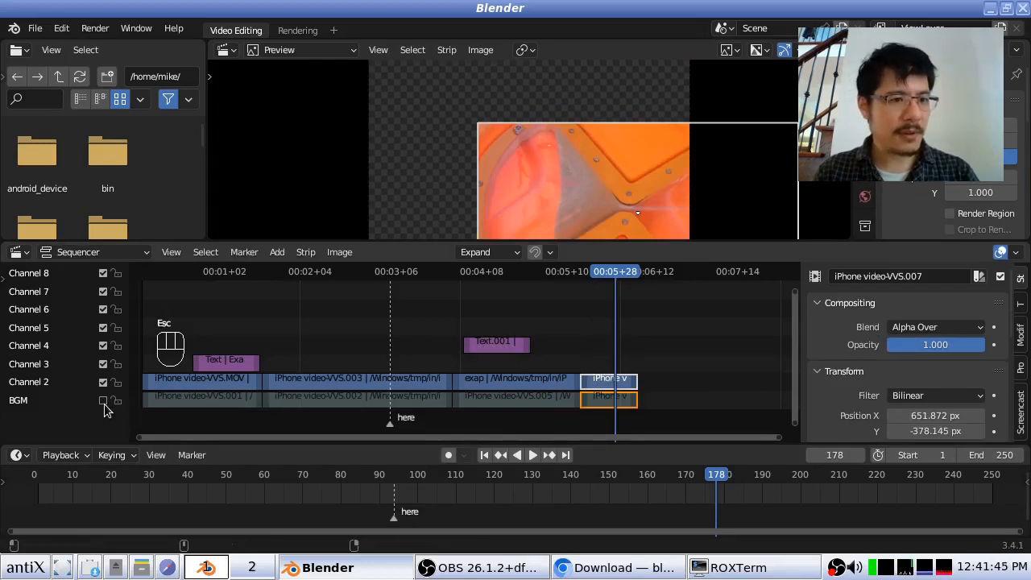
Select the last iPhone video strip with its sound strip and move both to Channels 5 and 6 above the "Last" text strip.
{"action": "left_click", "coordinate": [611, 385]}
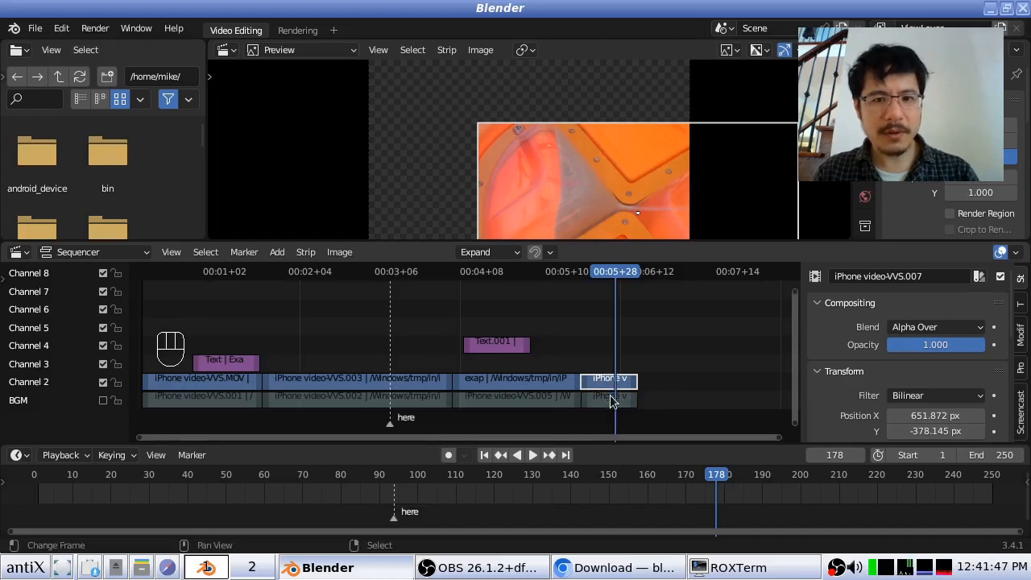
{"action": "left_click", "coordinate": [610, 397], "text": "shift"}
{"action": "key", "text": "g"}
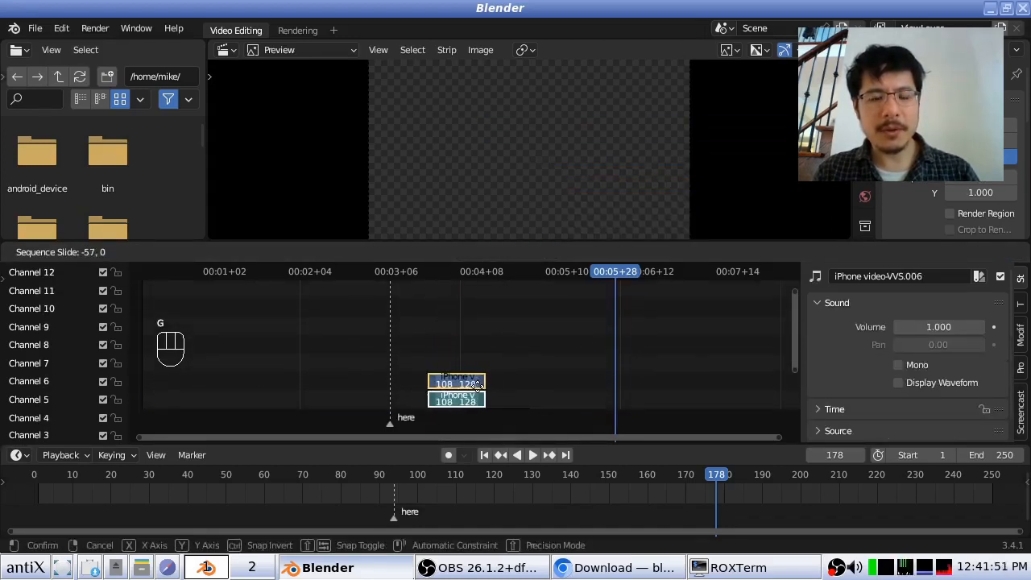
{"action": "left_click", "coordinate": [477, 385]}
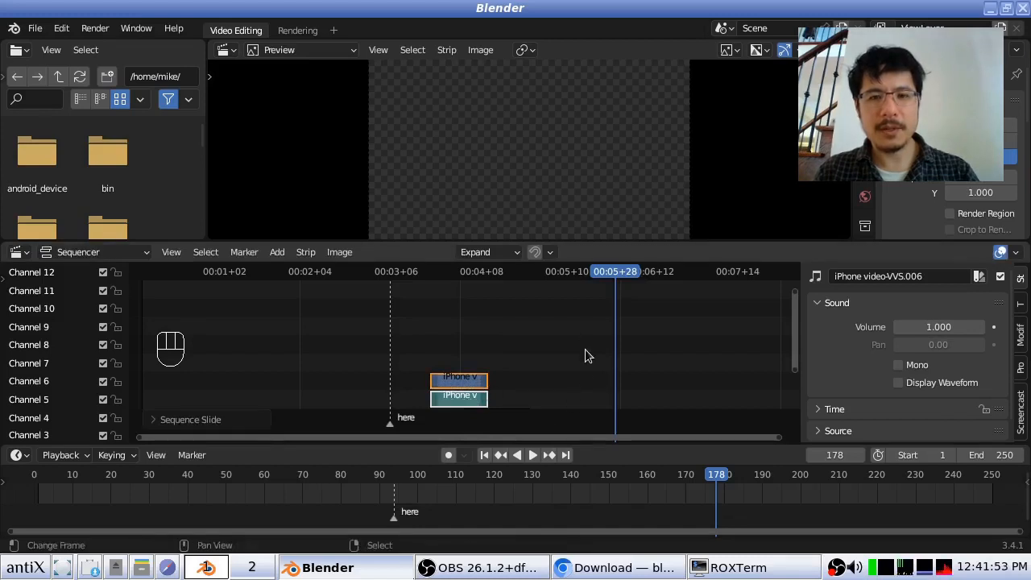
{"action": "key", "text": "Home"}
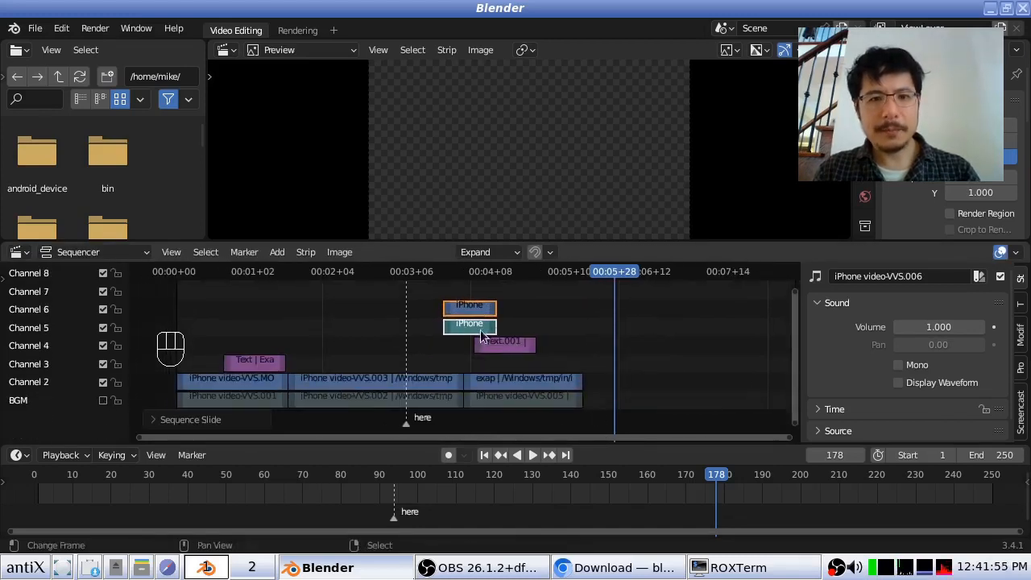
Move the "Last" text strip onto the start of the exap strip in Channel 2 using the Expand overlap mode.
{"action": "left_click", "coordinate": [506, 345]}
{"action": "key", "text": "g"}
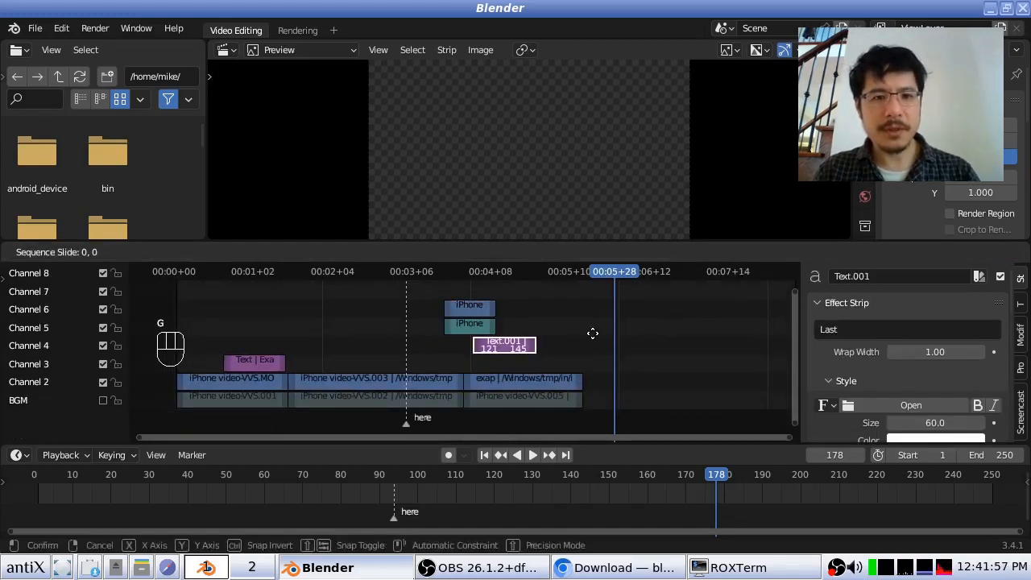
{"action": "left_click", "coordinate": [559, 377]}
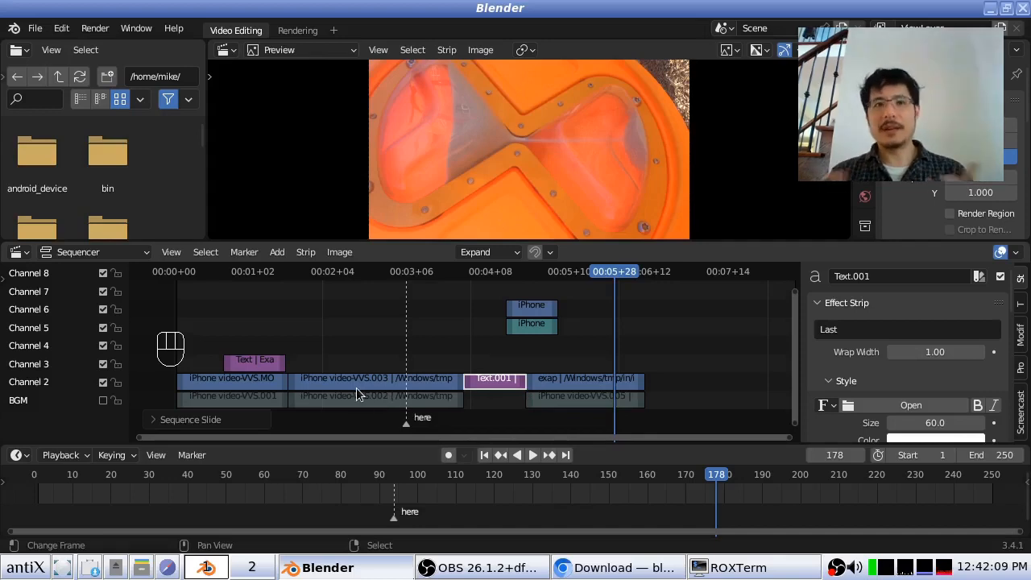
Set the overlap mode to Overwrite and move the "Last" text strip over the cut between the first two Channel 2 clips.
{"action": "left_click", "coordinate": [478, 253]}
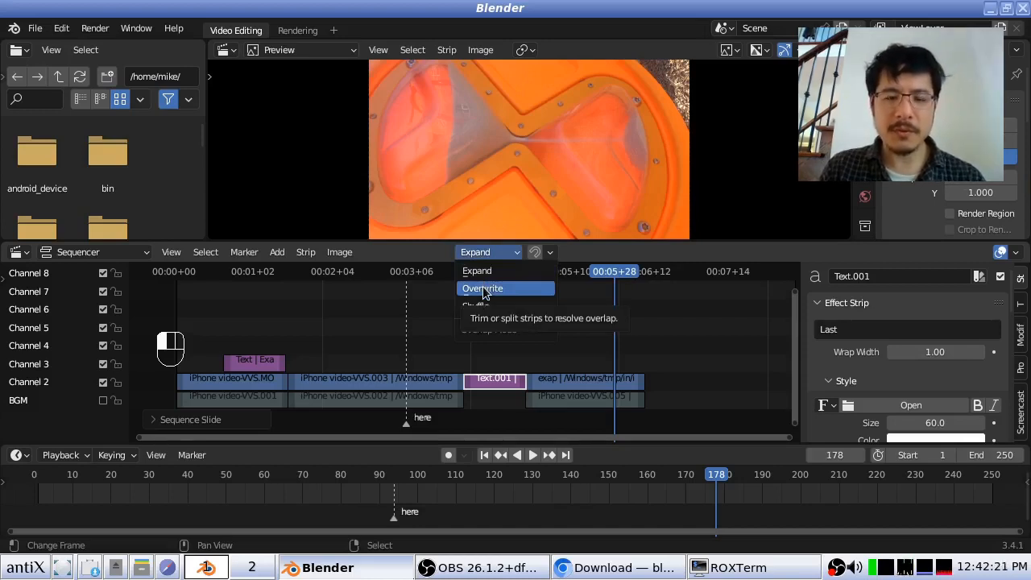
{"action": "left_click", "coordinate": [484, 290]}
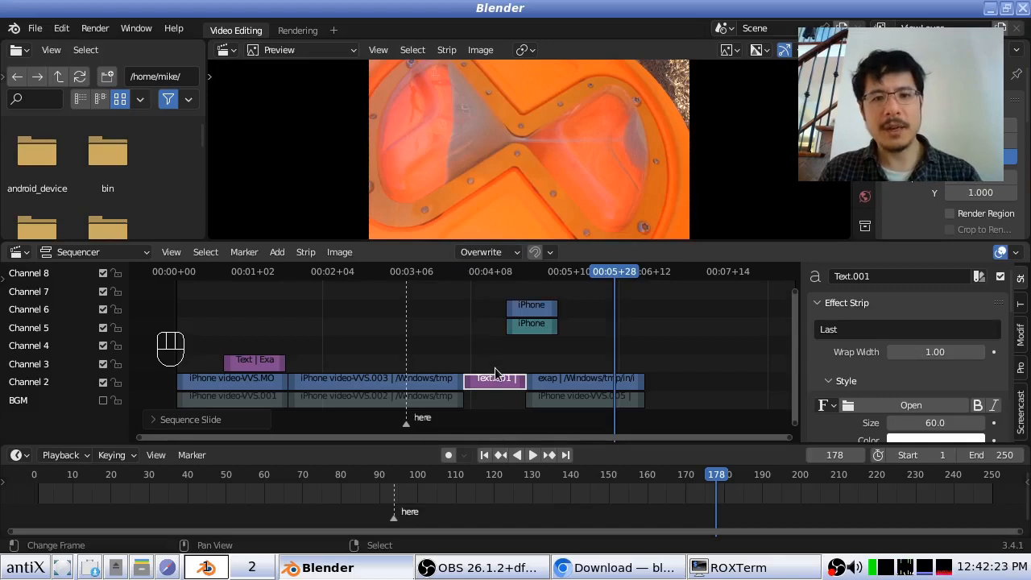
{"action": "key", "text": "g"}
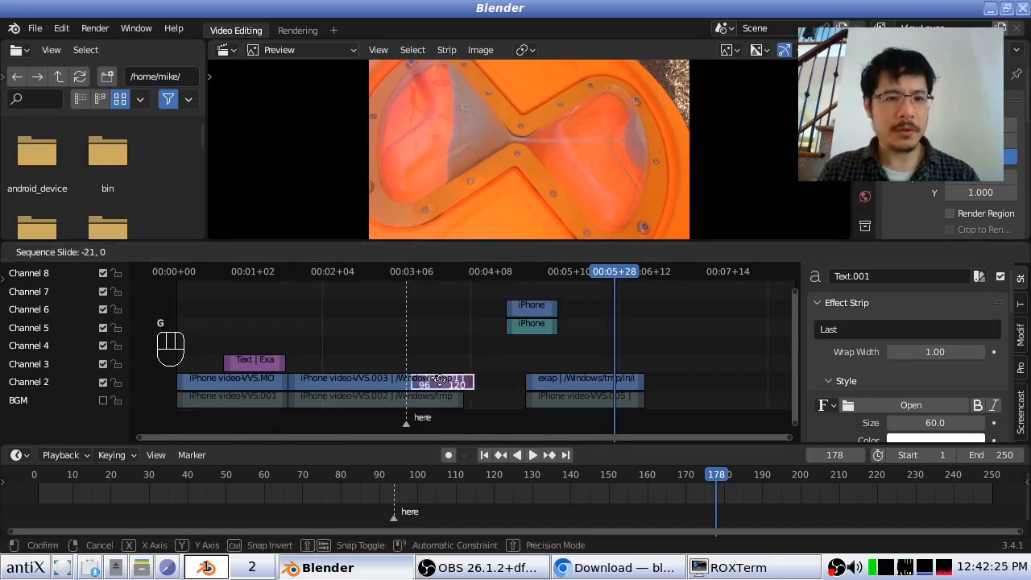
{"action": "left_click", "coordinate": [294, 387]}
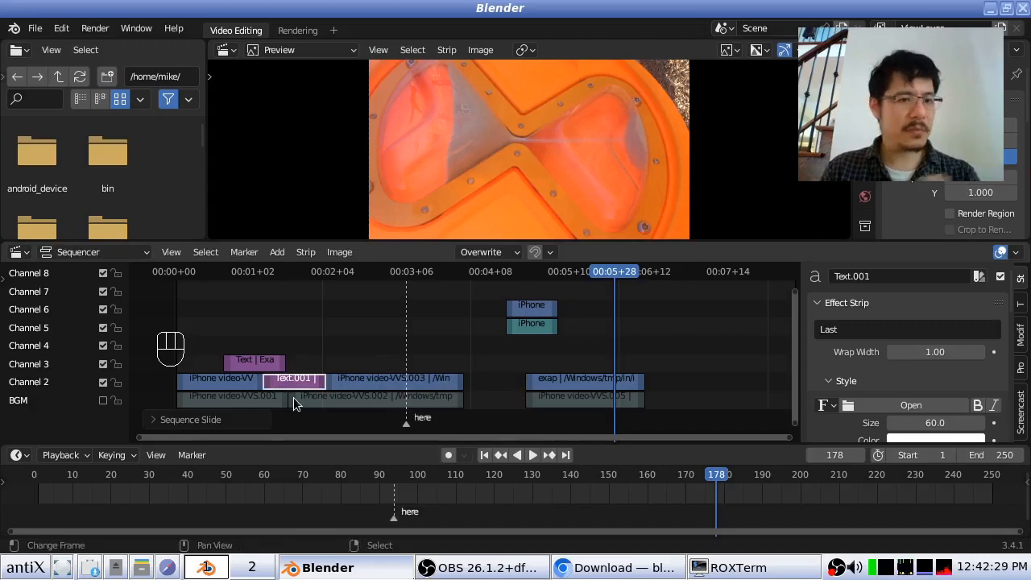
Scrub the playhead across the moved text strip to frame 59 and set the overlap mode to Shuffle.
{"action": "left_click_drag", "start_coordinate": [251, 329], "coordinate": [329, 302]}
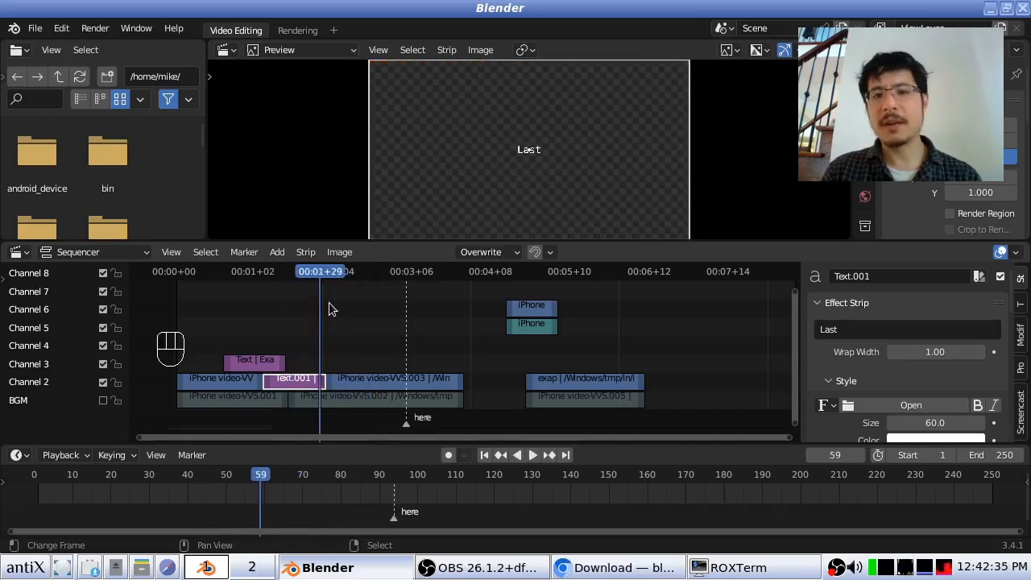
{"action": "left_click", "coordinate": [481, 253]}
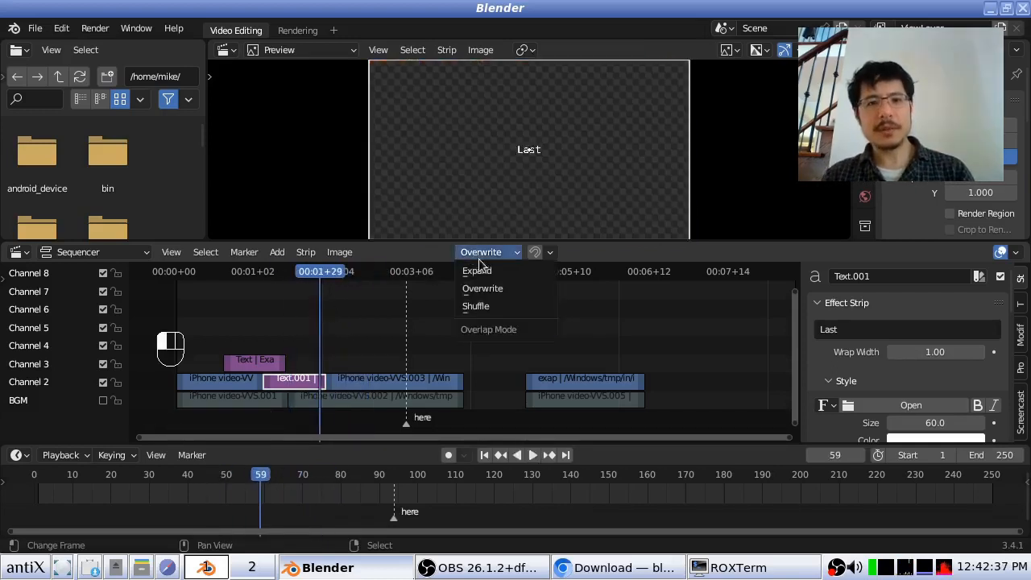
{"action": "left_click", "coordinate": [494, 307]}
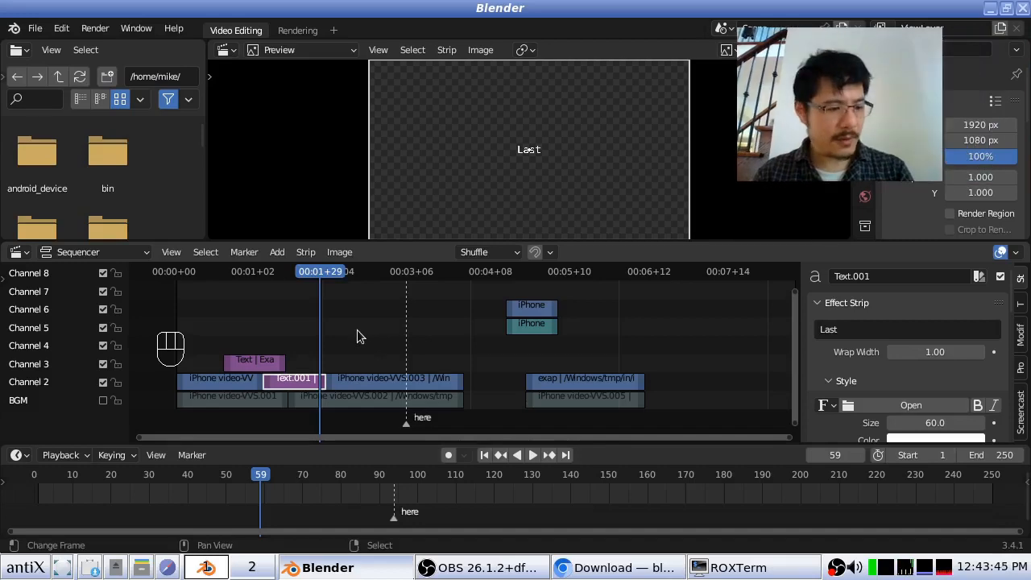
Turn off file filtering in the movie file browser and add PBJT.gif as a movie strip in Channel 3 at frame 59.
{"action": "key", "text": "shift+a"}
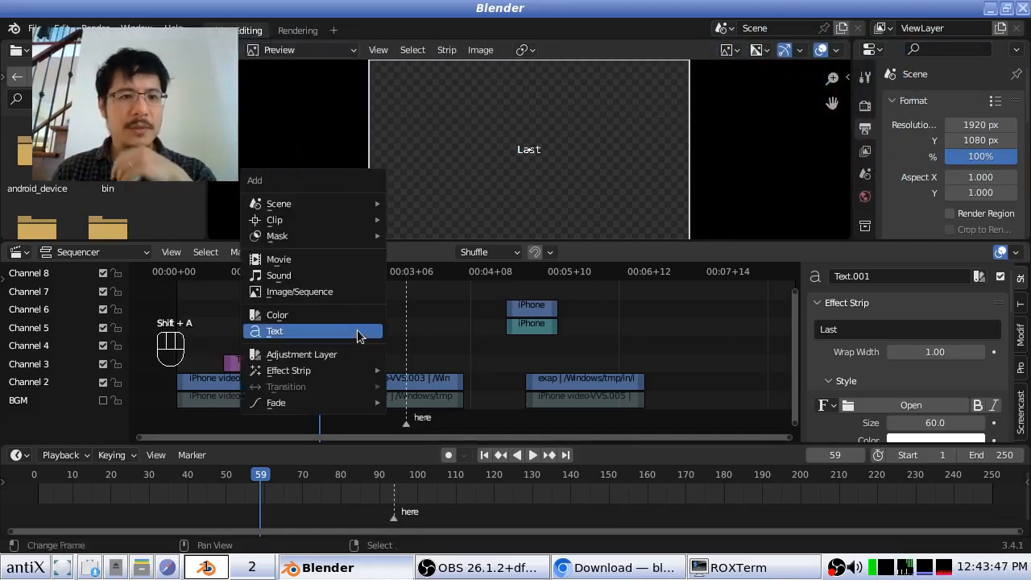
{"action": "left_click", "coordinate": [290, 262]}
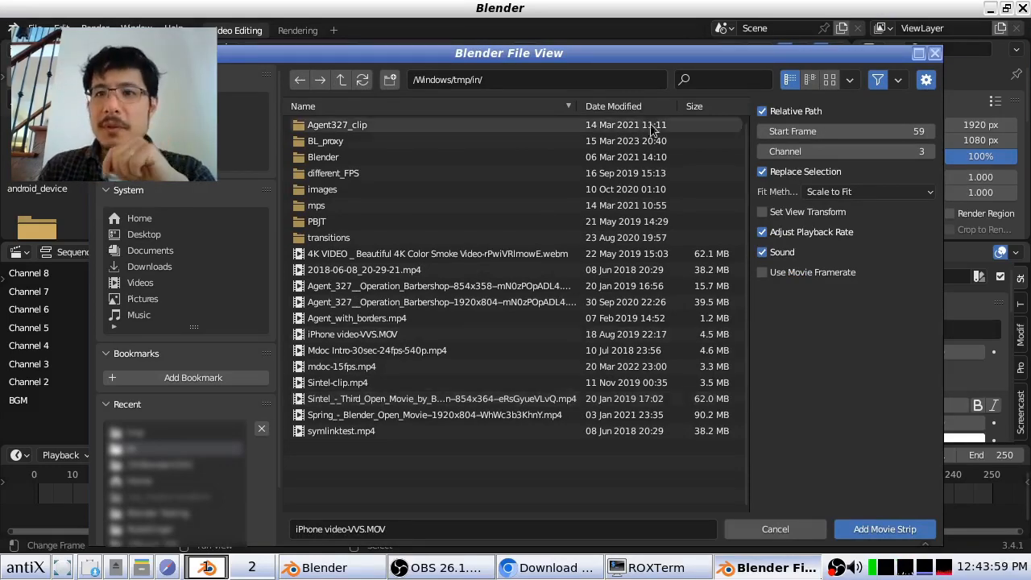
{"action": "left_click", "coordinate": [883, 83]}
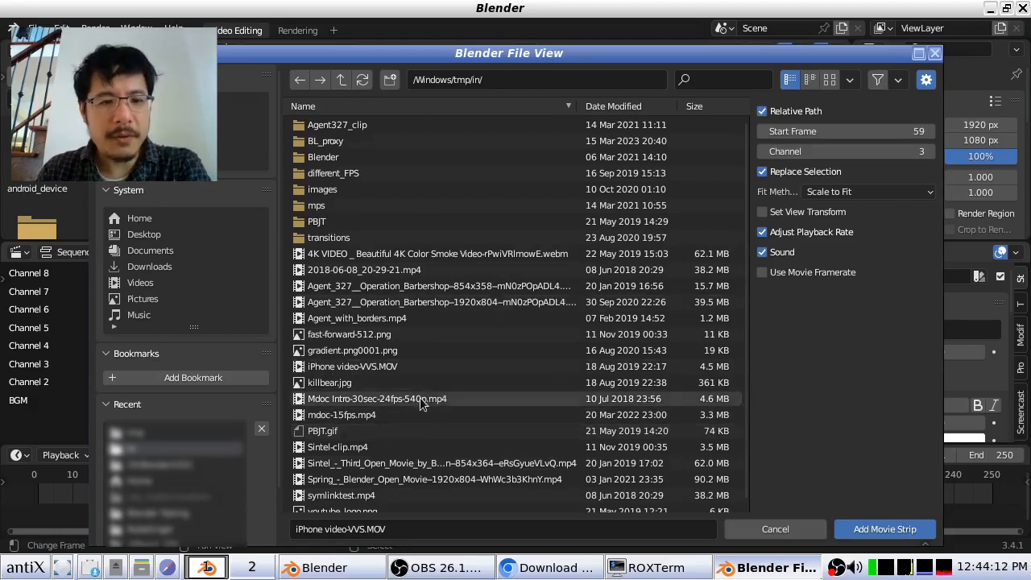
{"action": "left_click", "coordinate": [336, 435]}
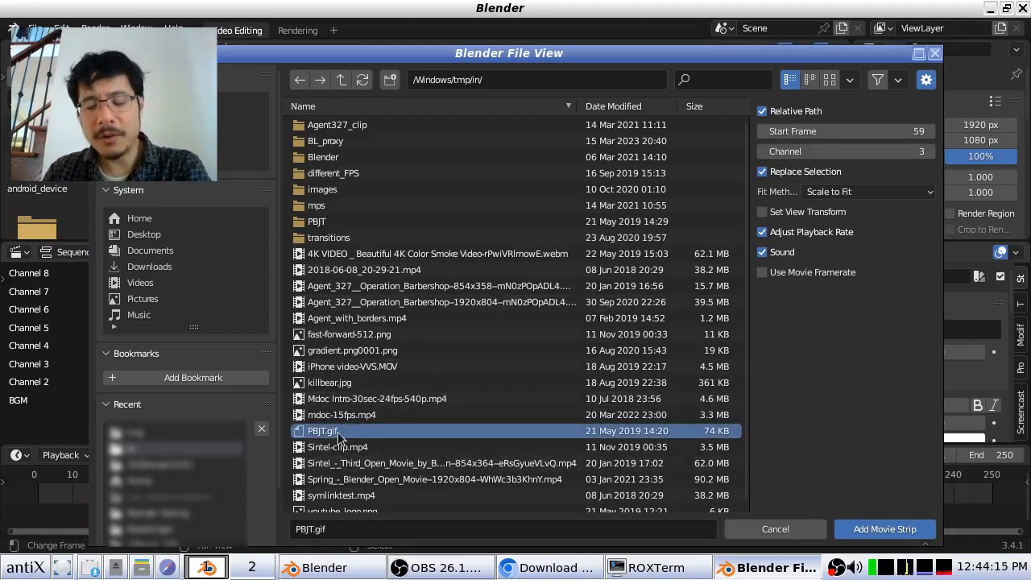
{"action": "left_click", "coordinate": [885, 529]}
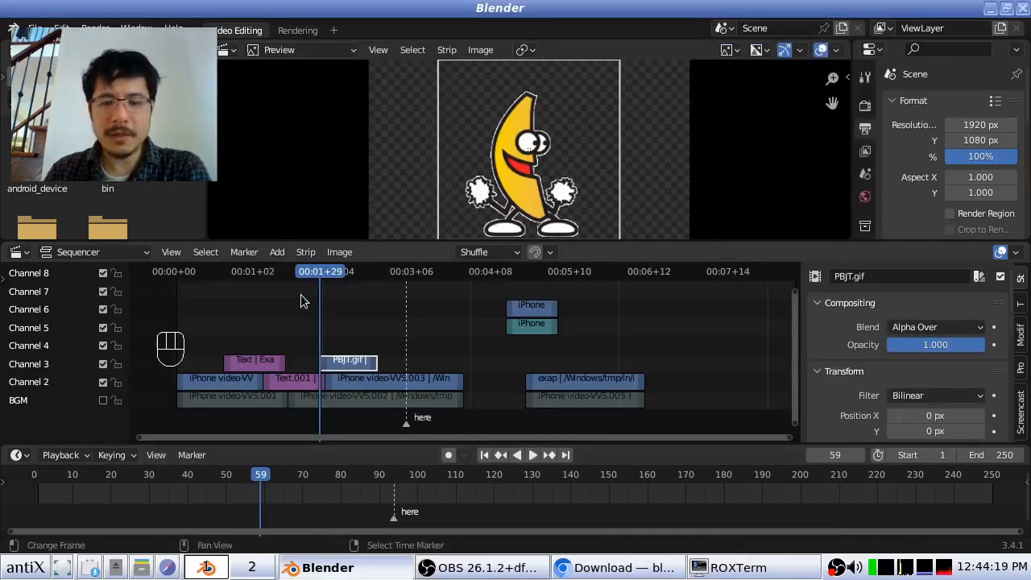
Step frame by frame through the PBJT.gif strip to past frame 80 and back to frame 72 to examine its animation.
{"action": "key", "text": "Right"}
{"action": "key", "text": "Right"}
{"action": "key", "text": "Right"}
{"action": "key", "text": "Right"}
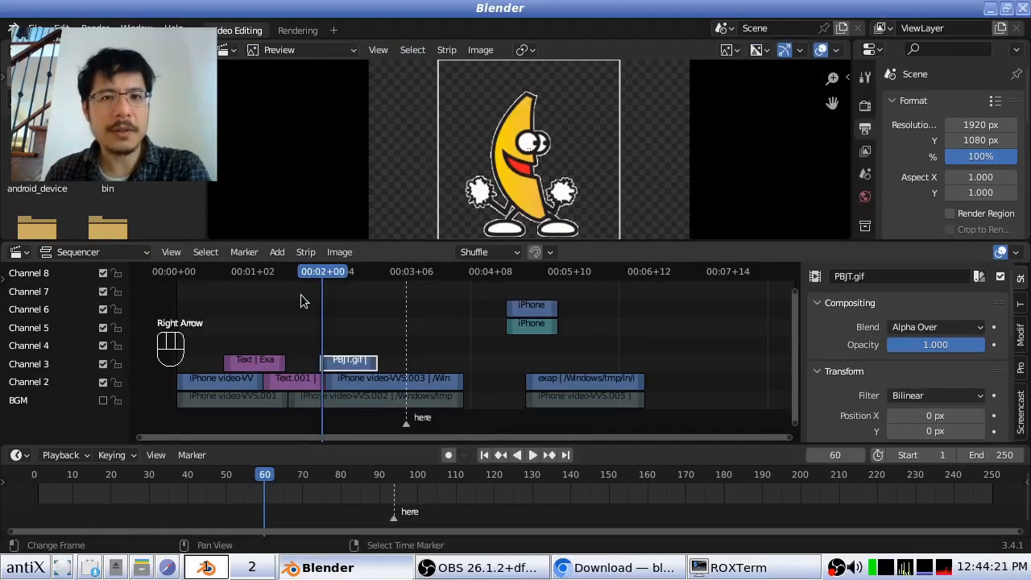
{"action": "key", "text": "Right"}
{"action": "key", "text": "Right"}
{"action": "key", "text": "Right"}
{"action": "key", "text": "Right"}
{"action": "key", "text": "Right"}
{"action": "key", "text": "Right"}
{"action": "key", "text": "Right"}
{"action": "key", "text": "Right"}
{"action": "key", "text": "Right"}
{"action": "key", "text": "Right"}
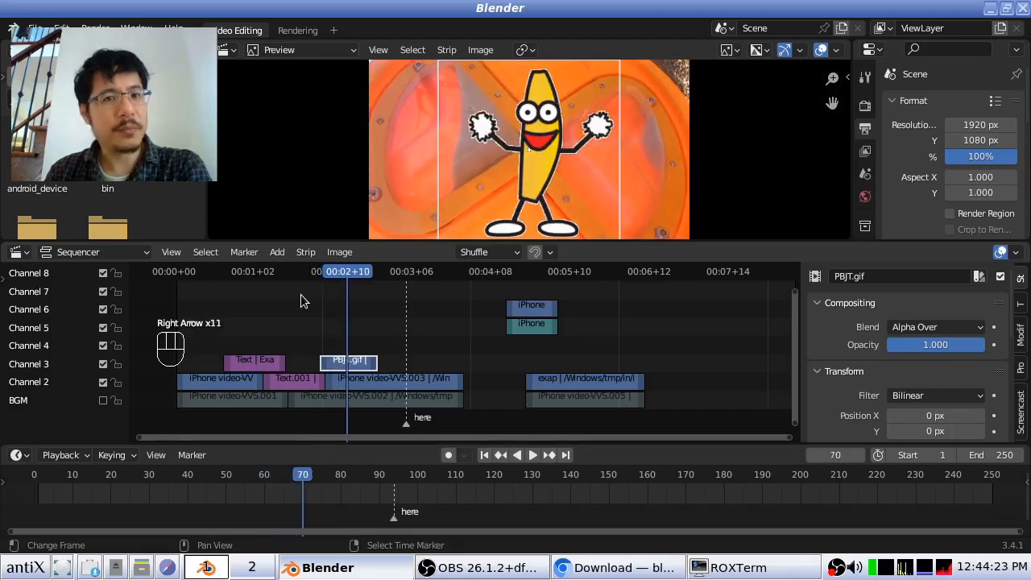
{"action": "key", "text": "Right"}
{"action": "key", "text": "Right"}
{"action": "key", "text": "Right"}
{"action": "key", "text": "Right"}
{"action": "key", "text": "Right"}
{"action": "key", "text": "Right"}
{"action": "key", "text": "Right"}
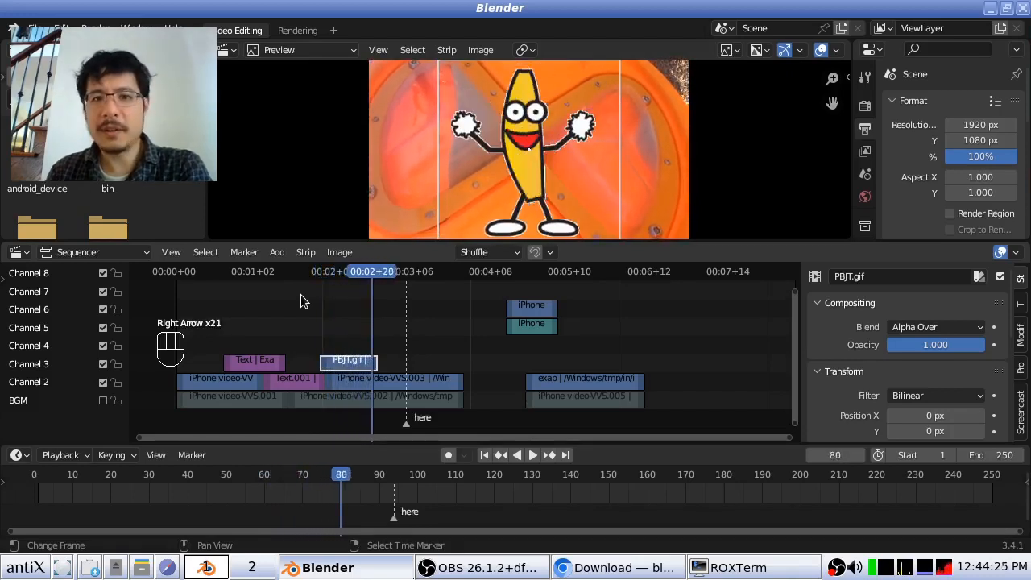
{"action": "key", "text": "Right"}
{"action": "key", "text": "Left"}
{"action": "key", "text": "Left"}
{"action": "key", "text": "Left"}
{"action": "key", "text": "Left"}
{"action": "key", "text": "Left"}
{"action": "key", "text": "Left"}
{"action": "key", "text": "Left"}
{"action": "key", "text": "Left"}
{"action": "key", "text": "Left"}
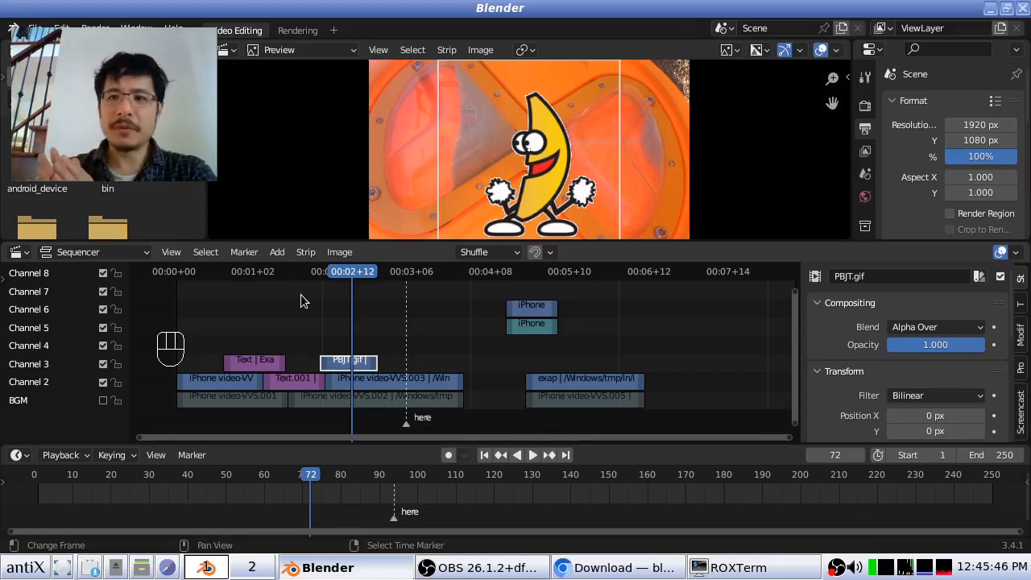
Show the current scene's frame rate setting and create a new empty scene.
{"action": "scroll", "coordinate": [948, 201], "scroll_direction": "down", "scroll_amount": 2}
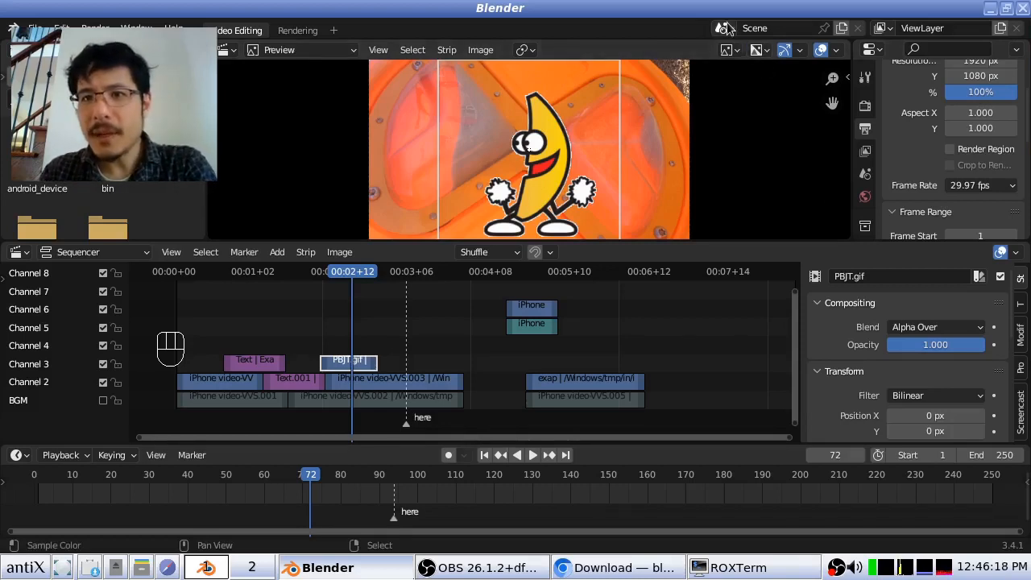
{"action": "left_click", "coordinate": [842, 28]}
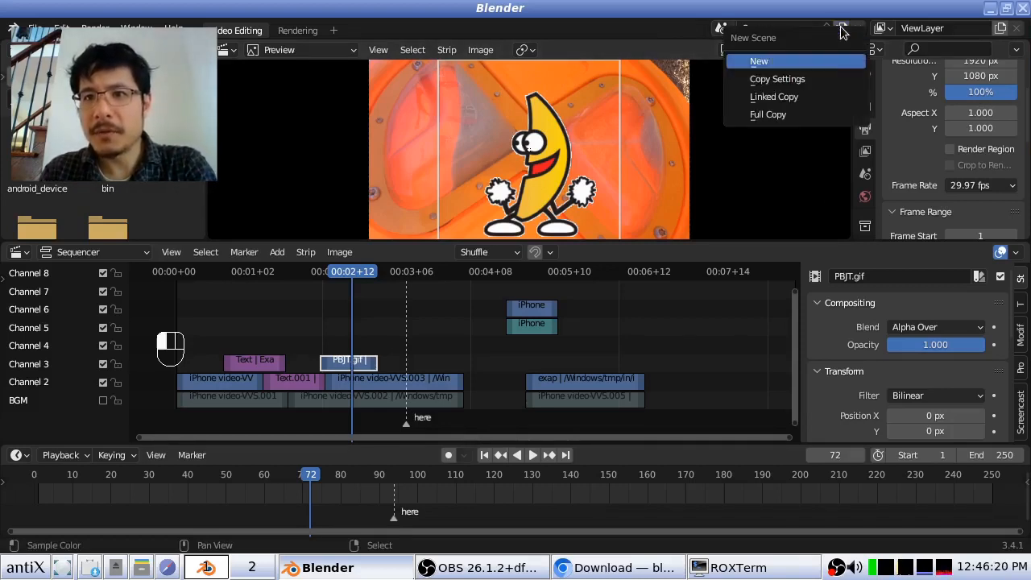
{"action": "left_click", "coordinate": [759, 63]}
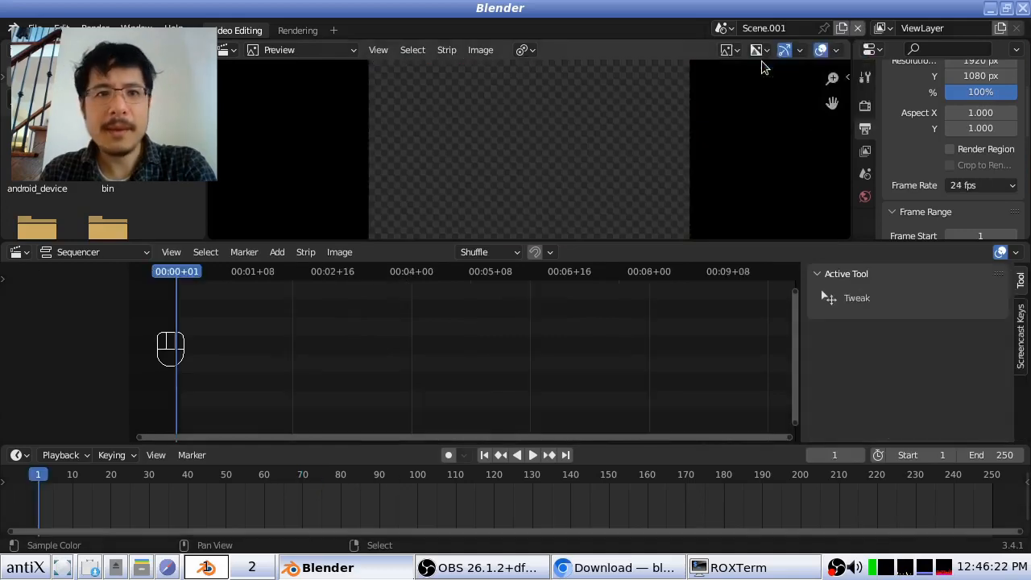
Add 24fps.mp4 from the different_FPS folder as a movie strip with sound at frame 1, and show the strips' full length.
{"action": "key", "text": "shift+a"}
{"action": "left_click", "coordinate": [358, 312]}
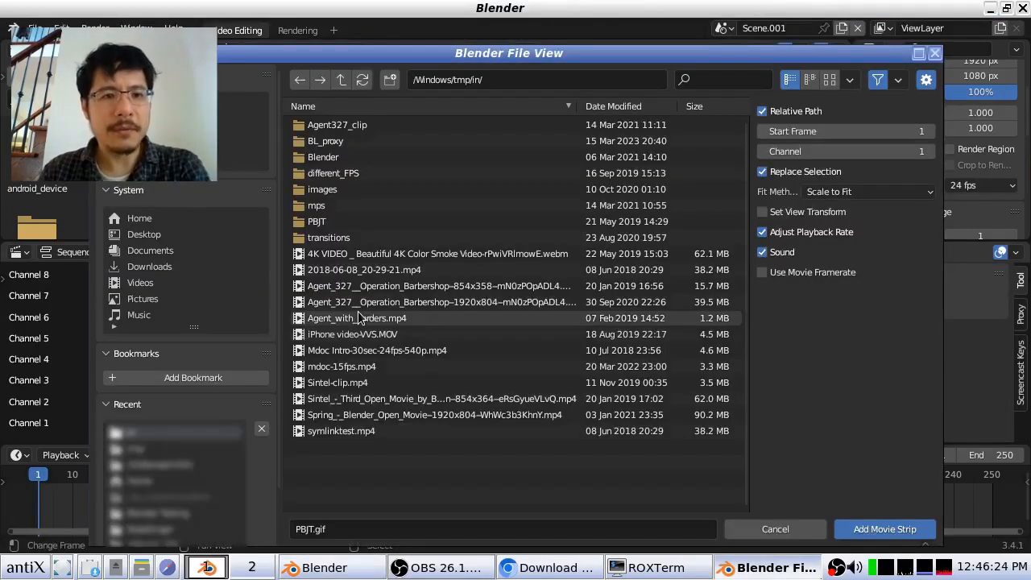
{"action": "double_click", "coordinate": [345, 172]}
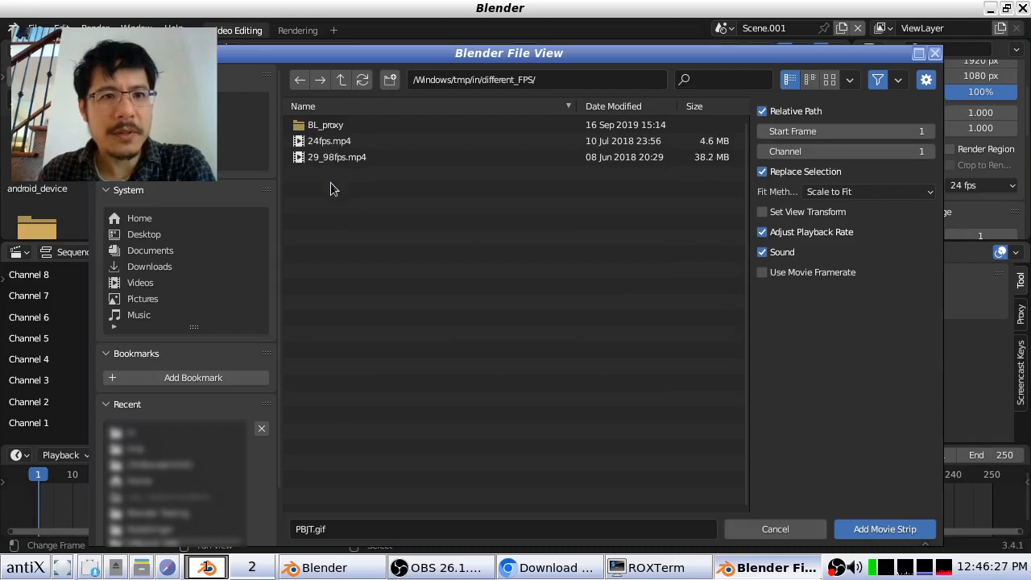
{"action": "left_click", "coordinate": [339, 142]}
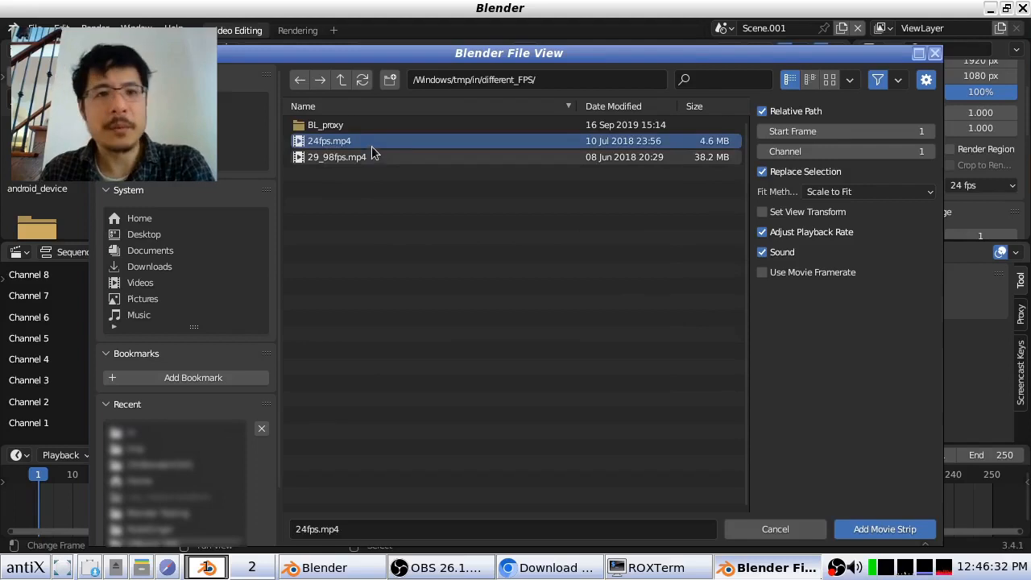
{"action": "double_click", "coordinate": [367, 144]}
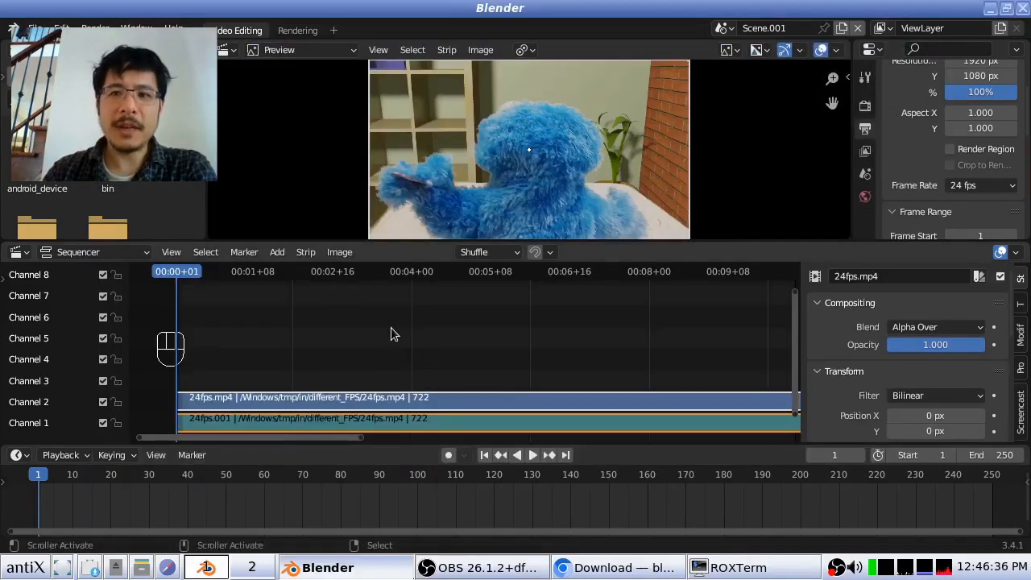
{"action": "scroll", "coordinate": [392, 333], "scroll_direction": "down", "scroll_amount": 5}
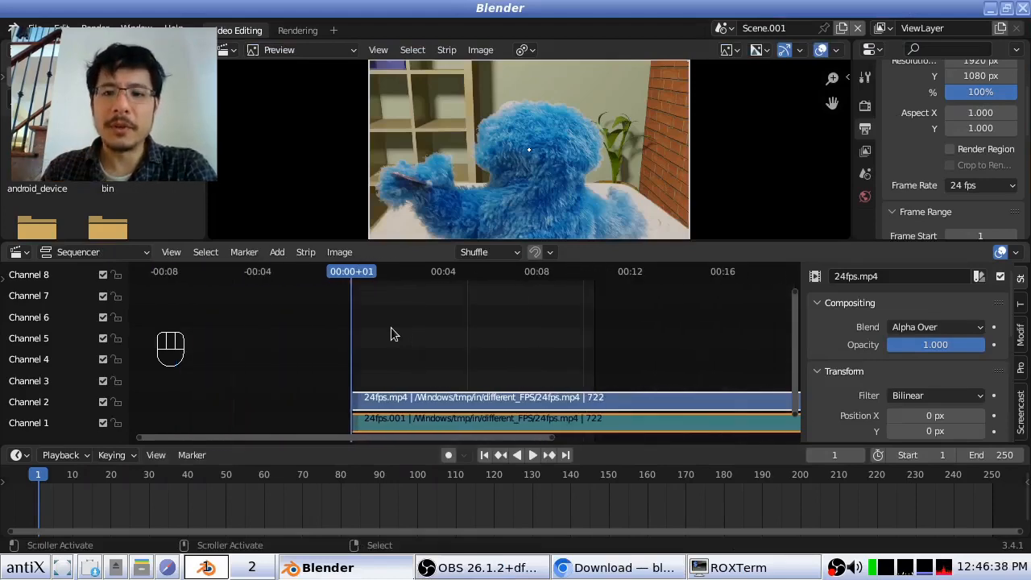
{"action": "scroll", "coordinate": [584, 380], "scroll_direction": "down", "scroll_amount": 4}
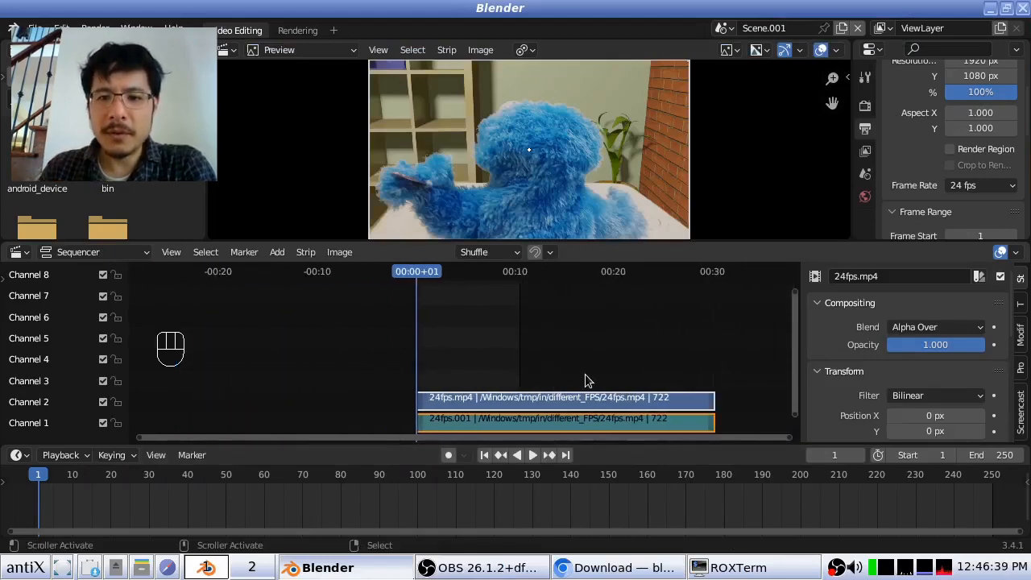
{"action": "left_click", "coordinate": [701, 415]}
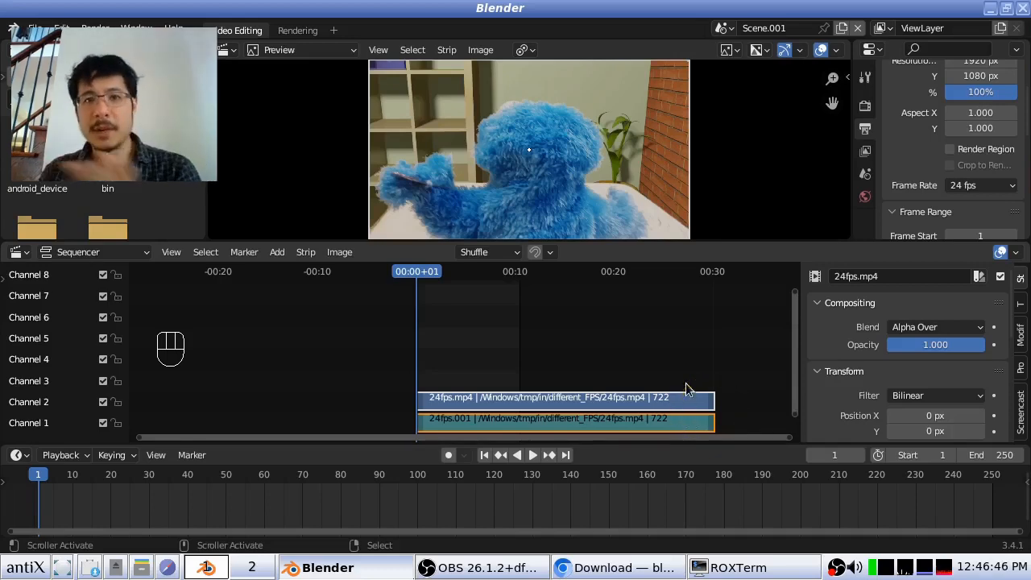
Add 29_98fps.mp4 from the different_FPS folder as a movie strip with sound at frame 1, keeping Adjust Playback Rate enabled.
{"action": "key", "text": "shift+a"}
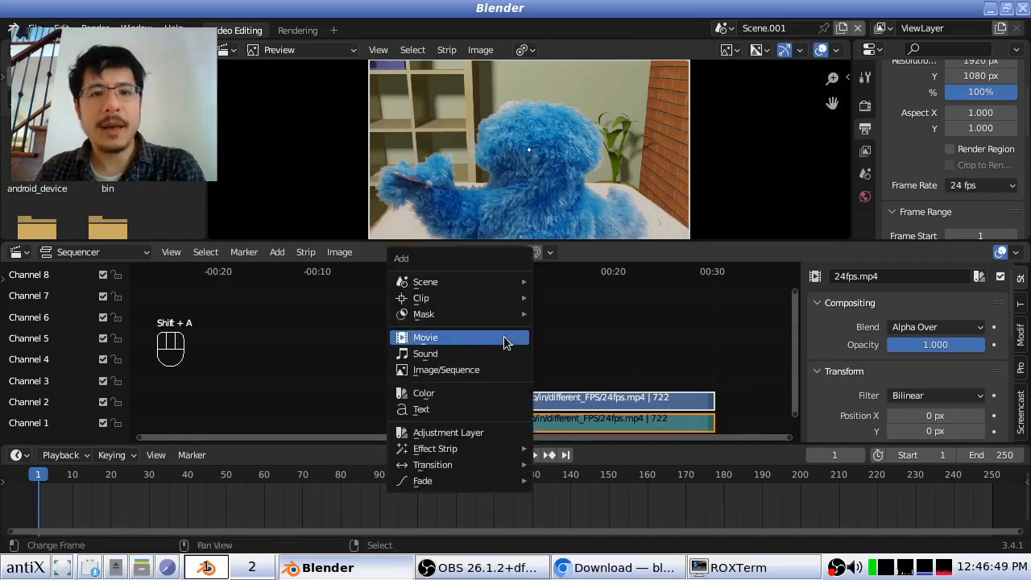
{"action": "left_click", "coordinate": [503, 338]}
{"action": "left_click", "coordinate": [355, 157]}
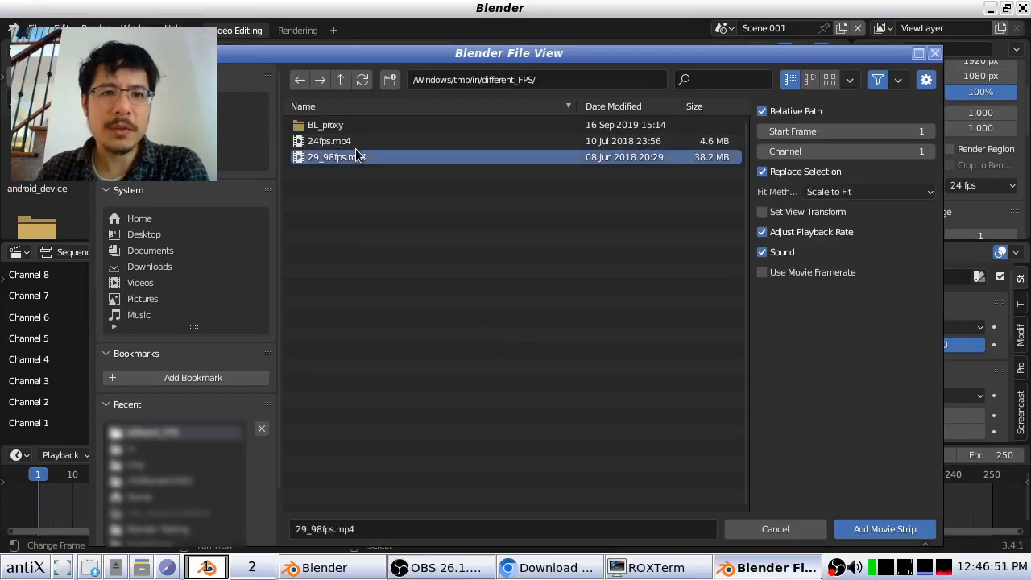
{"action": "double_click", "coordinate": [339, 159]}
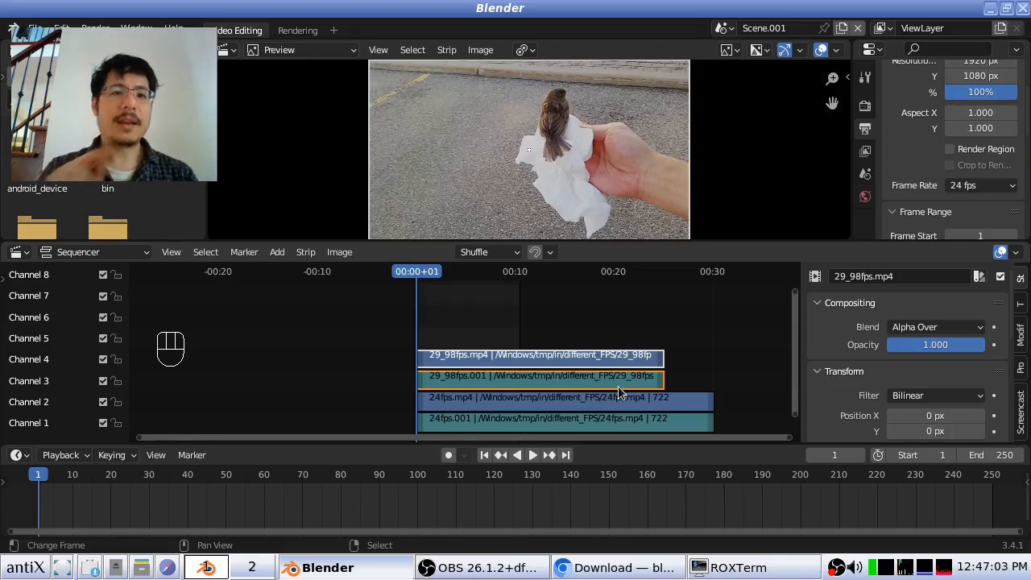
Add 29_98fps.mp4 a second time at frame 1 with Adjust Playback Rate turned off.
{"action": "key", "text": "shift+a"}
{"action": "left_click", "coordinate": [385, 343]}
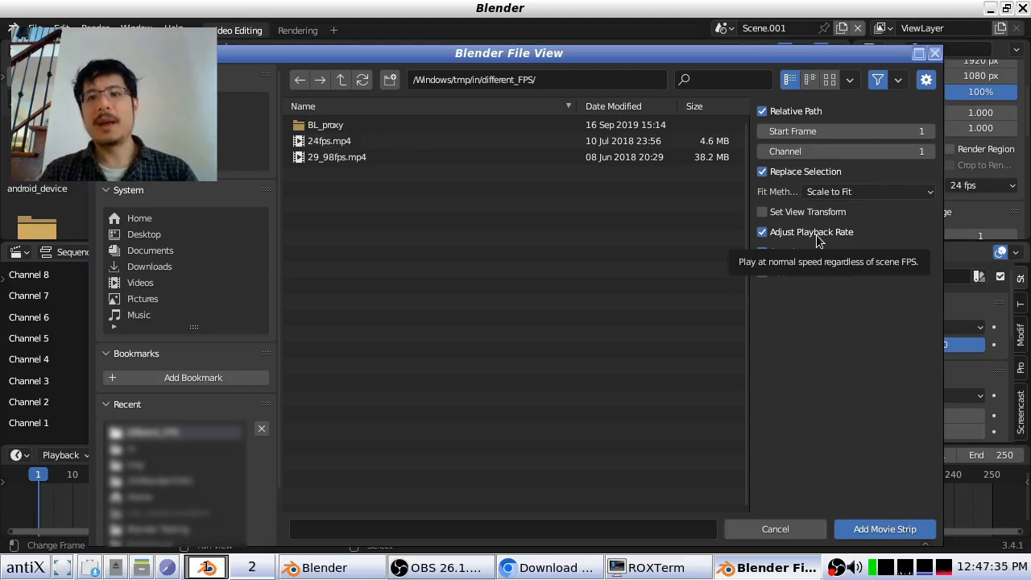
{"action": "left_click", "coordinate": [821, 232]}
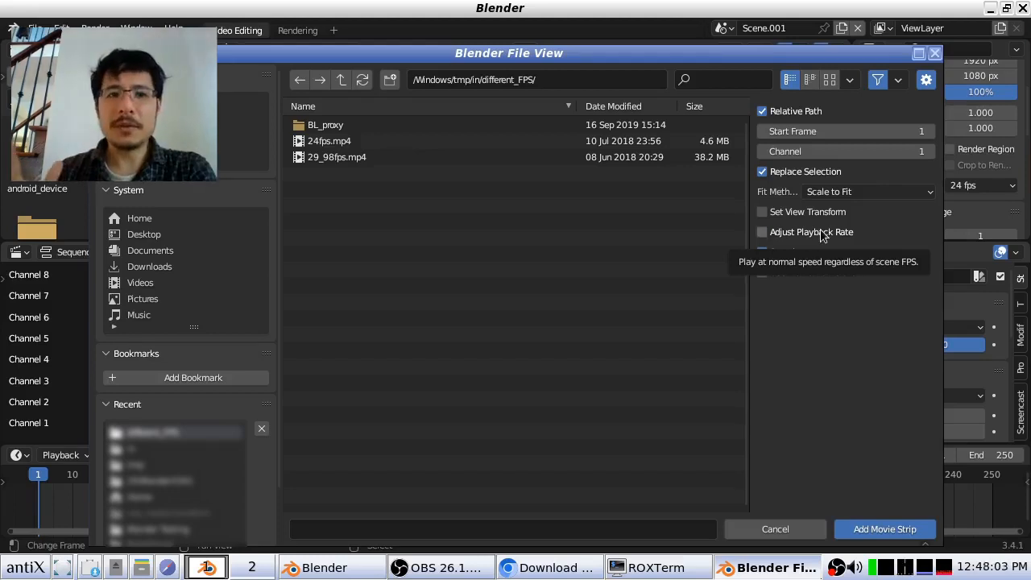
{"action": "left_click", "coordinate": [326, 157]}
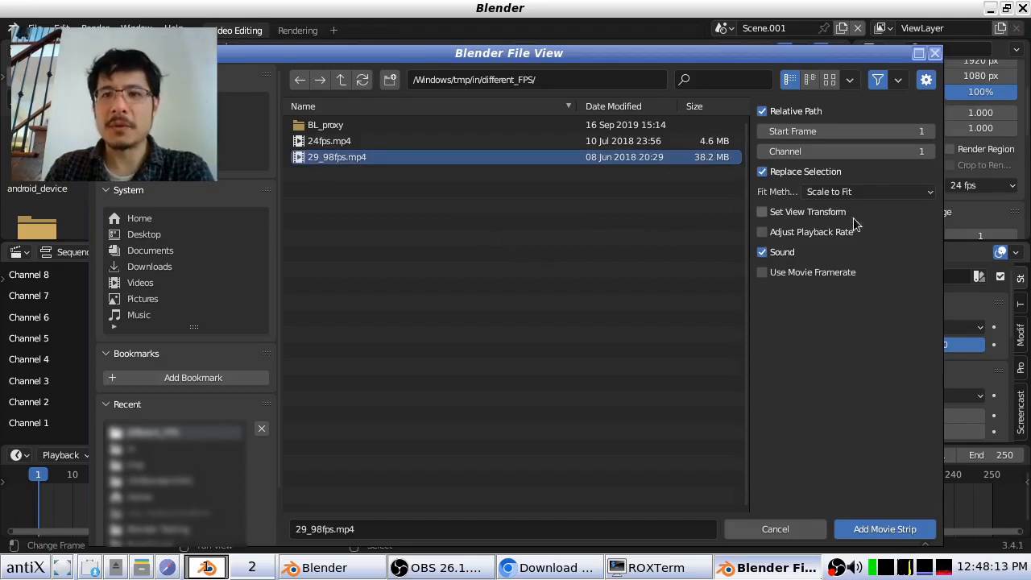
{"action": "left_click", "coordinate": [882, 525]}
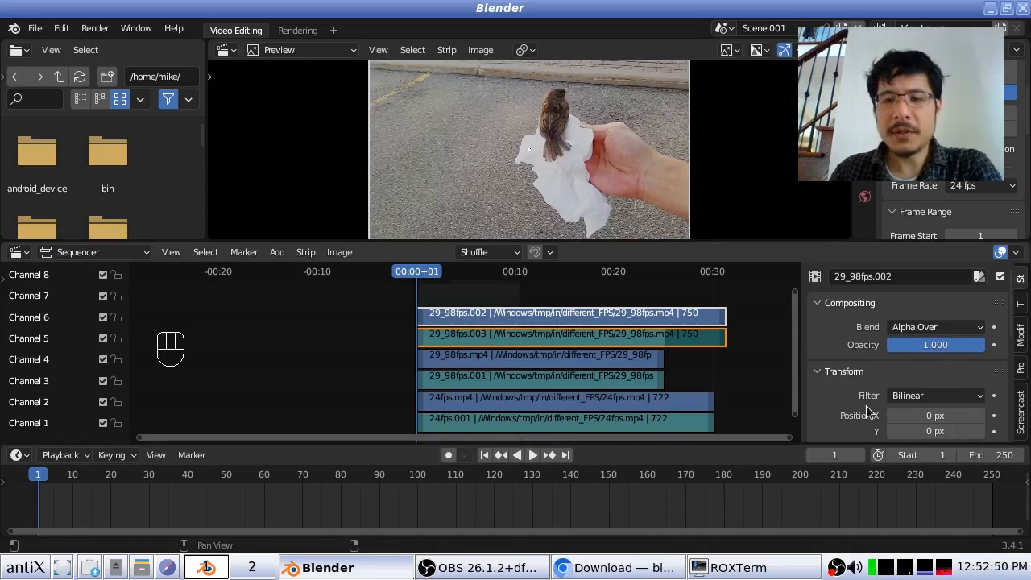
Enlarge the sequencer area and add a Mask modifier to the 29_98fps movie strip in Channel 6.
{"action": "left_click_drag", "start_coordinate": [782, 443], "coordinate": [791, 519]}
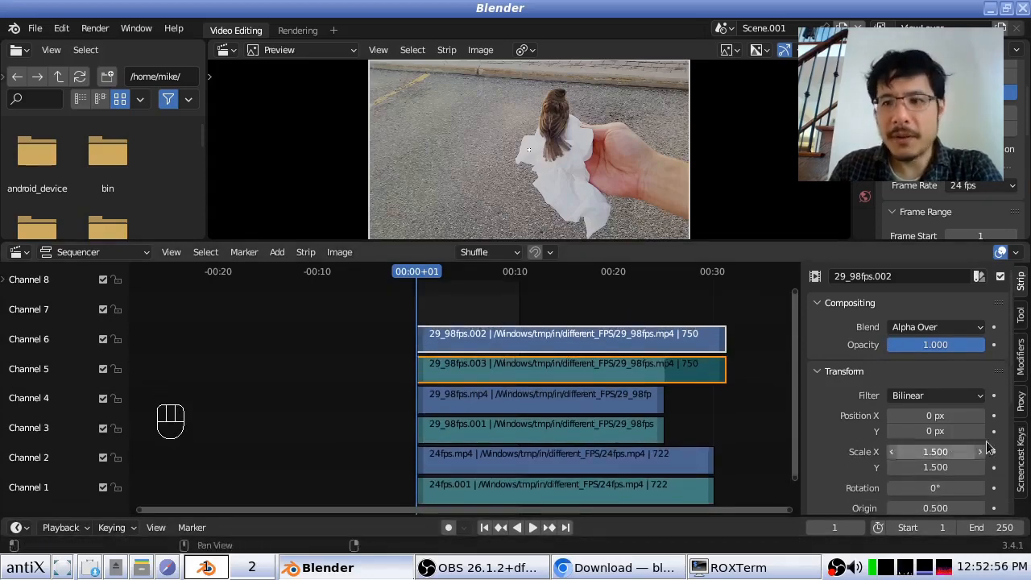
{"action": "left_click", "coordinate": [1021, 360]}
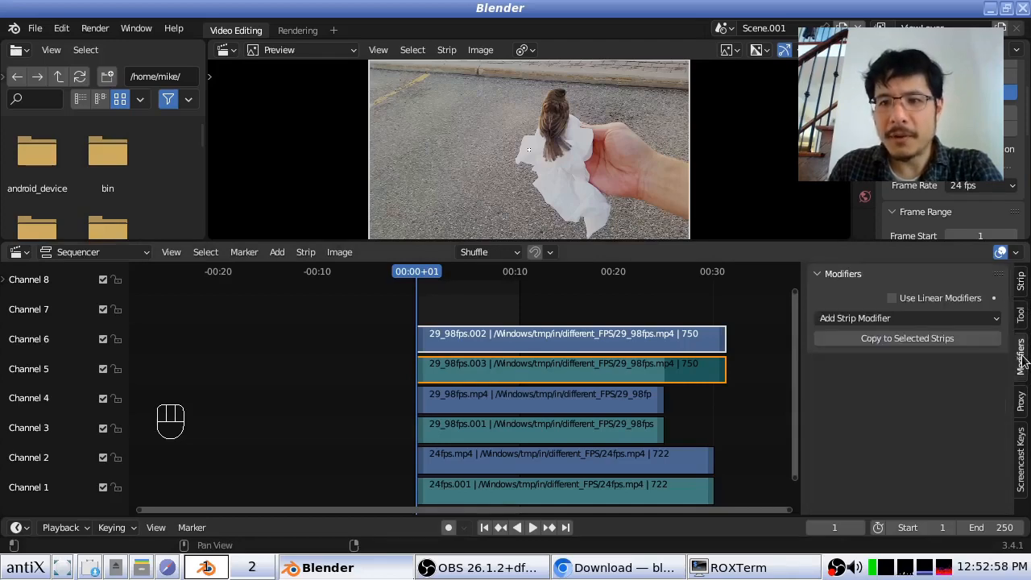
{"action": "left_click", "coordinate": [851, 322]}
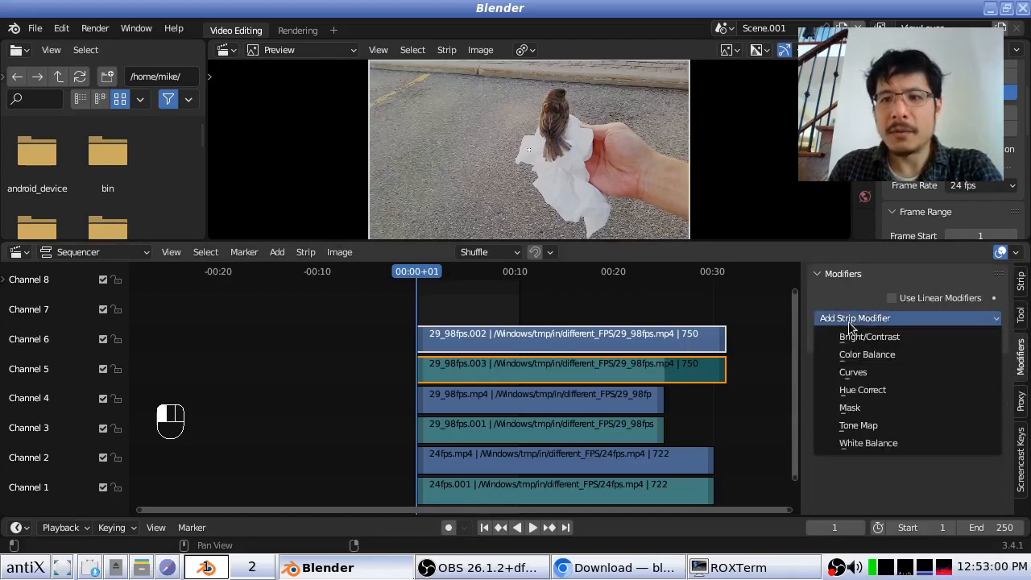
{"action": "left_click", "coordinate": [870, 407]}
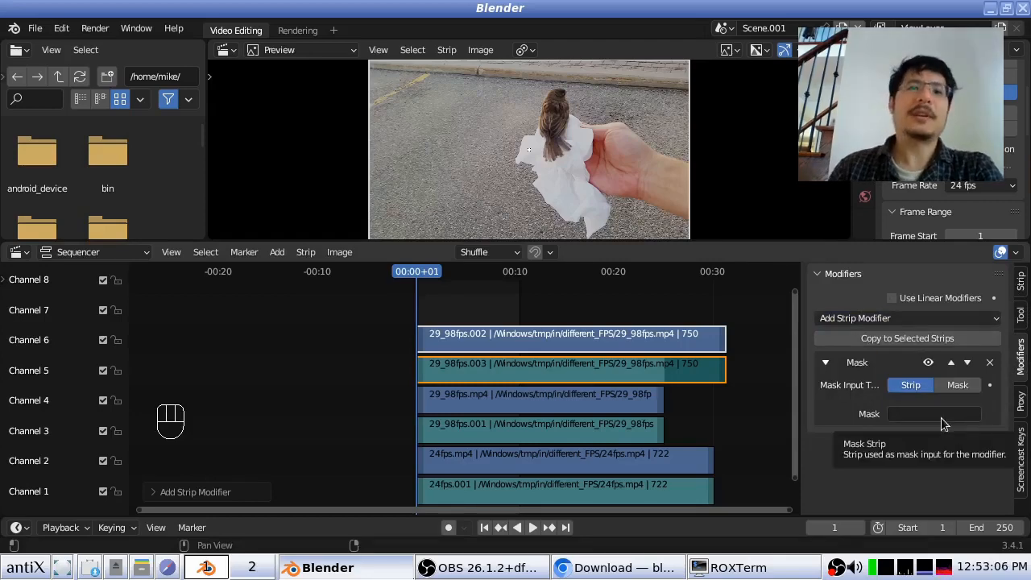
Compare the strip's general properties with its modifier settings and pin the Modifiers panel in the sequencer sidebar.
{"action": "left_click", "coordinate": [1019, 286]}
{"action": "left_click", "coordinate": [1020, 350]}
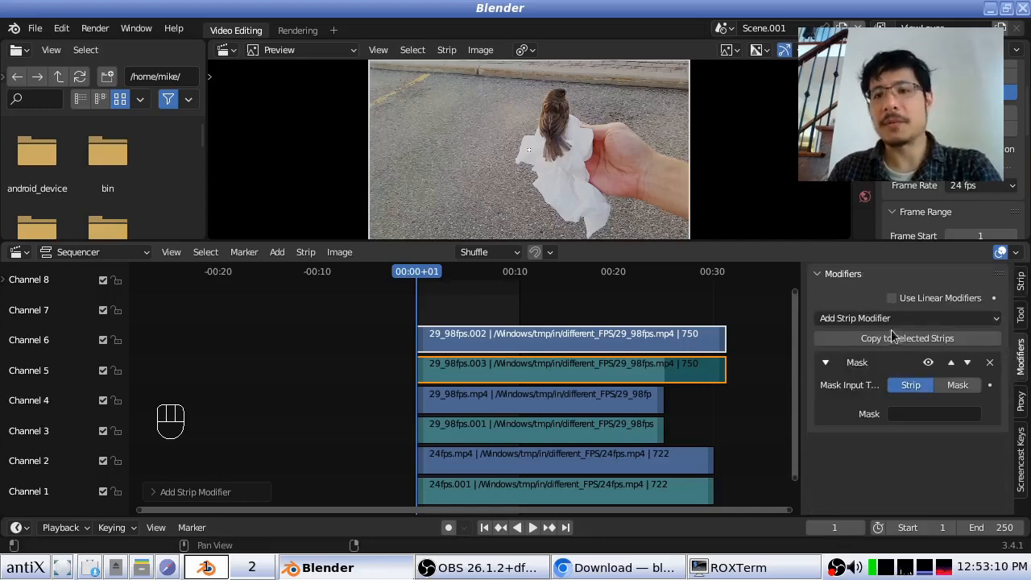
{"action": "right_click", "coordinate": [1002, 277]}
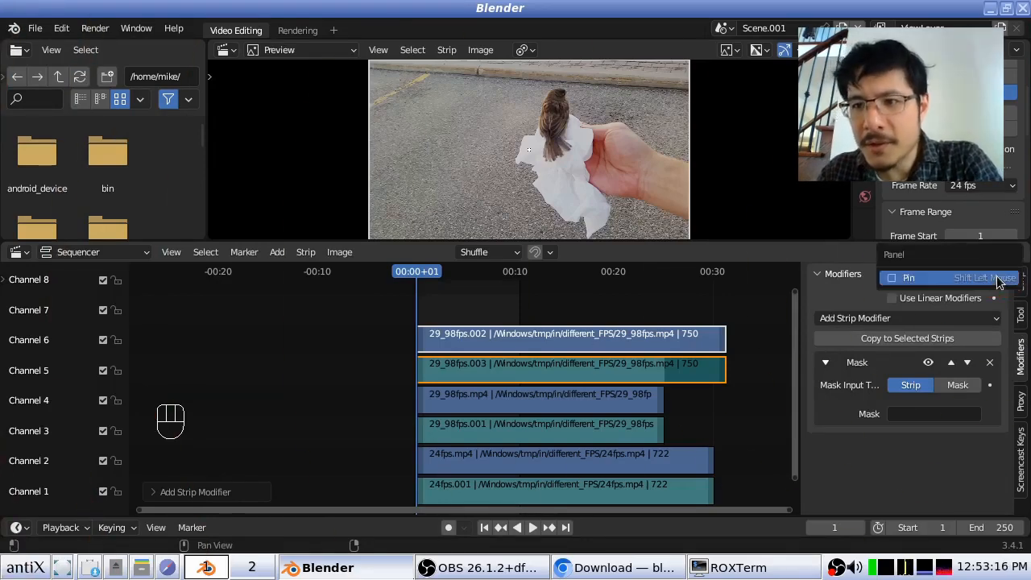
{"action": "left_click", "coordinate": [896, 278]}
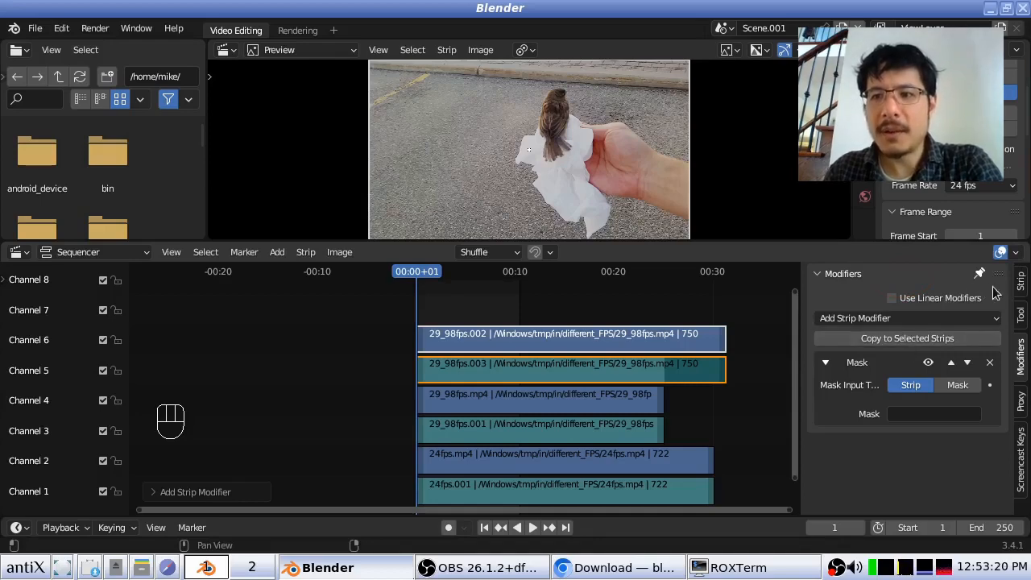
Examine the Strip, Tool, Modifiers and Proxy sidebar pages for the pinned Modifiers panel.
{"action": "left_click", "coordinate": [1020, 282]}
{"action": "left_click", "coordinate": [1021, 314]}
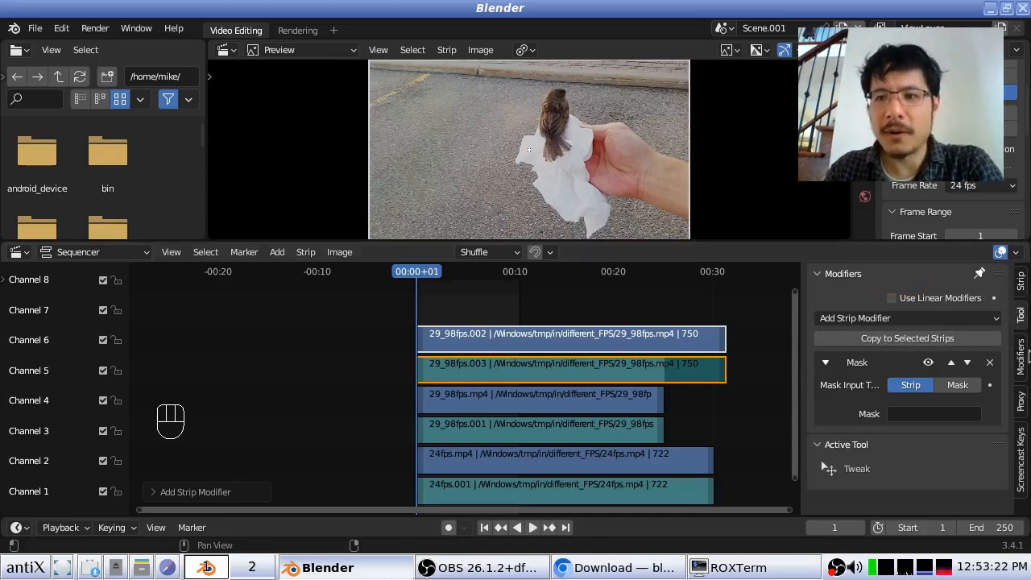
{"action": "left_click", "coordinate": [1021, 357]}
{"action": "left_click", "coordinate": [1021, 400]}
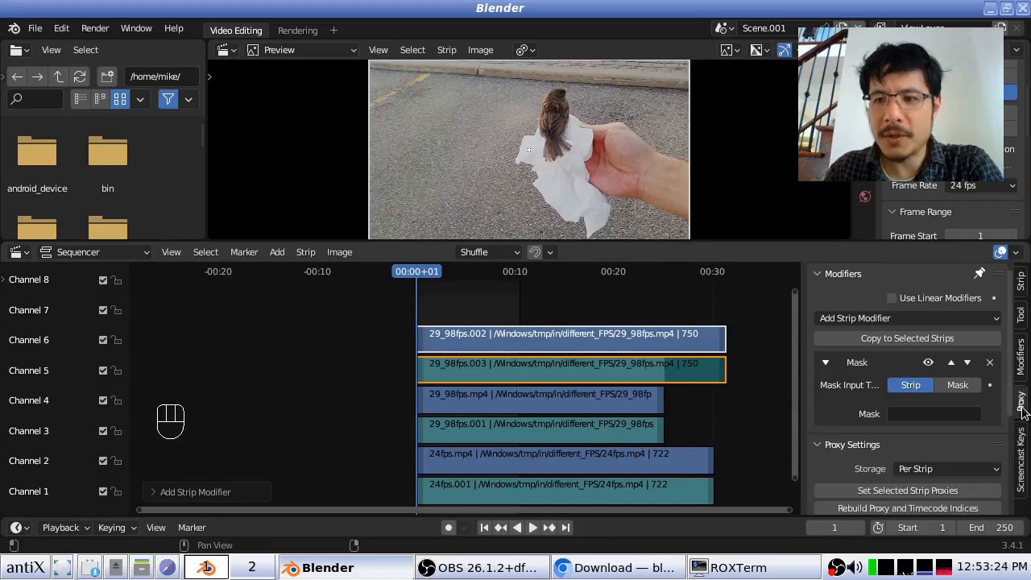
{"action": "left_click", "coordinate": [1020, 282]}
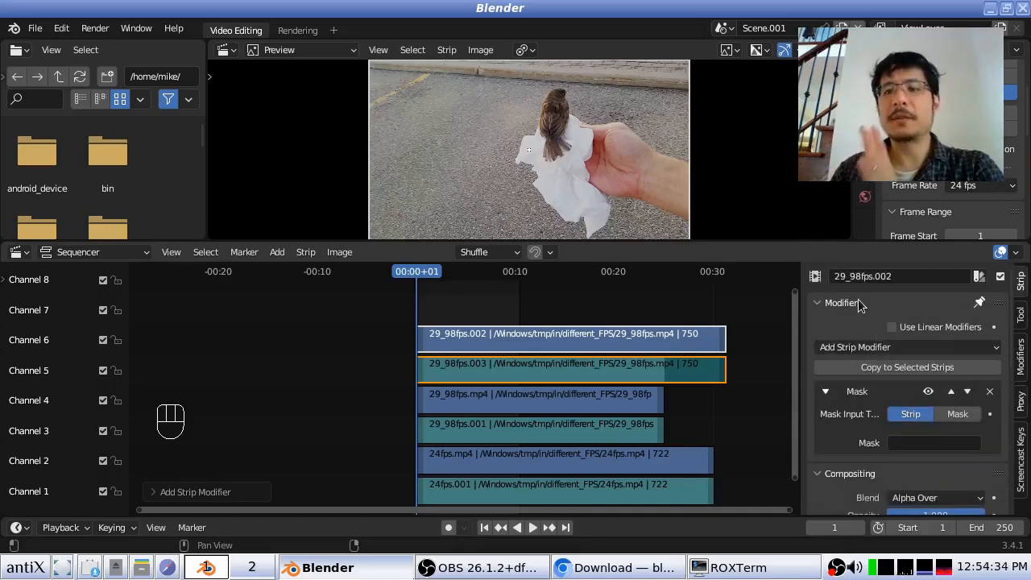
{"action": "scroll", "coordinate": [930, 323], "scroll_direction": "down", "scroll_amount": 2}
{"action": "scroll", "coordinate": [930, 322], "scroll_direction": "up", "scroll_amount": 2}
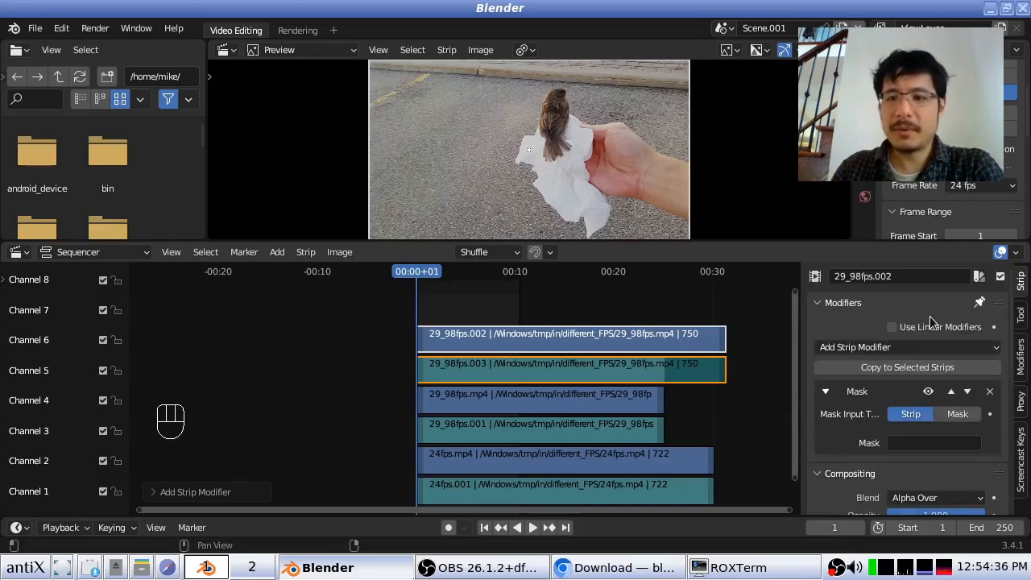
Collapse the pinned Modifiers panel and move it below the Crop panel among the strip's properties, briefly expanding it to check its contents.
{"action": "left_click", "coordinate": [823, 304]}
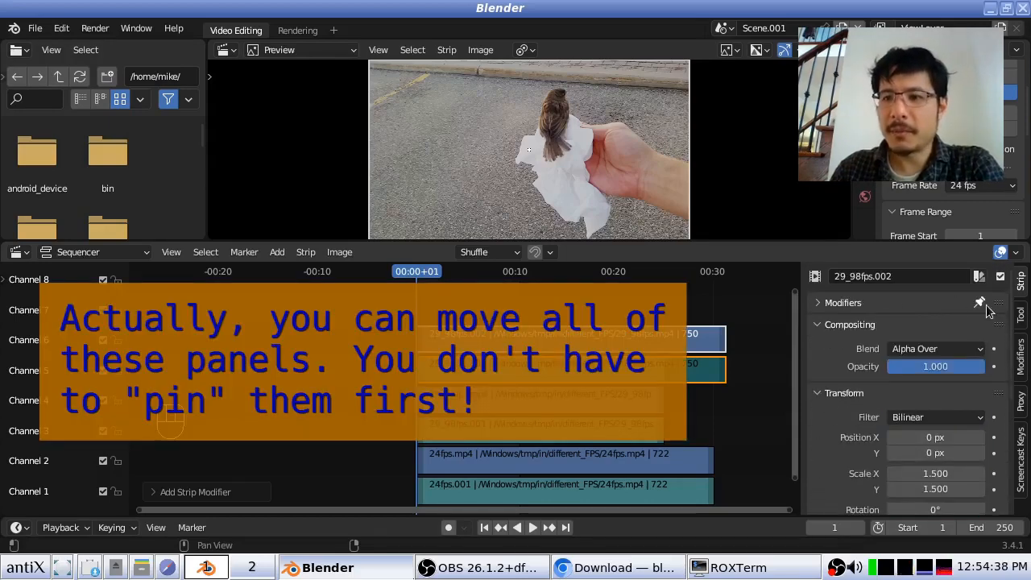
{"action": "left_click_drag", "start_coordinate": [999, 309], "coordinate": [1028, 404]}
{"action": "left_click", "coordinate": [823, 401]}
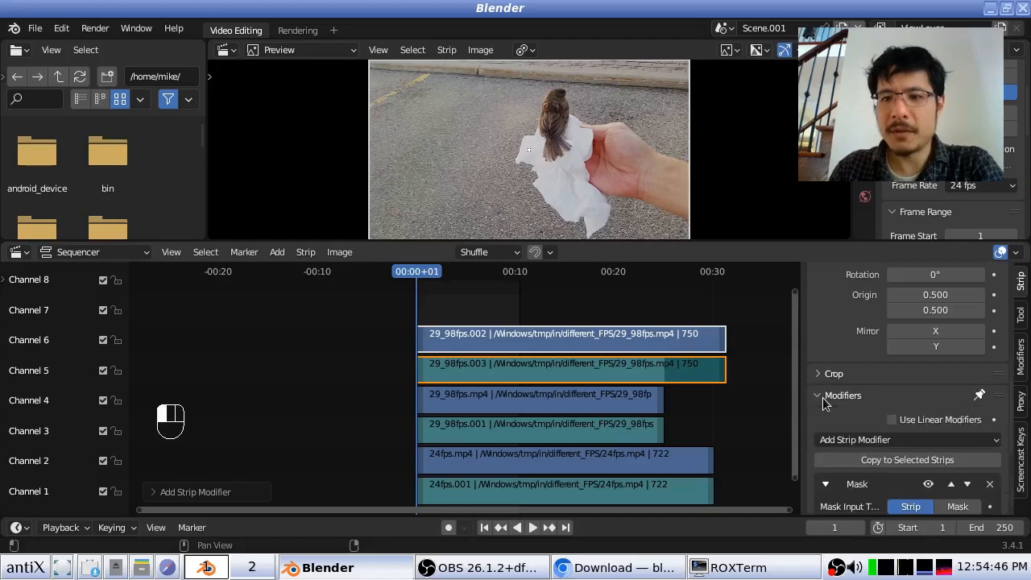
{"action": "left_click", "coordinate": [823, 401]}
{"action": "scroll", "coordinate": [837, 406], "scroll_direction": "up", "scroll_amount": 6}
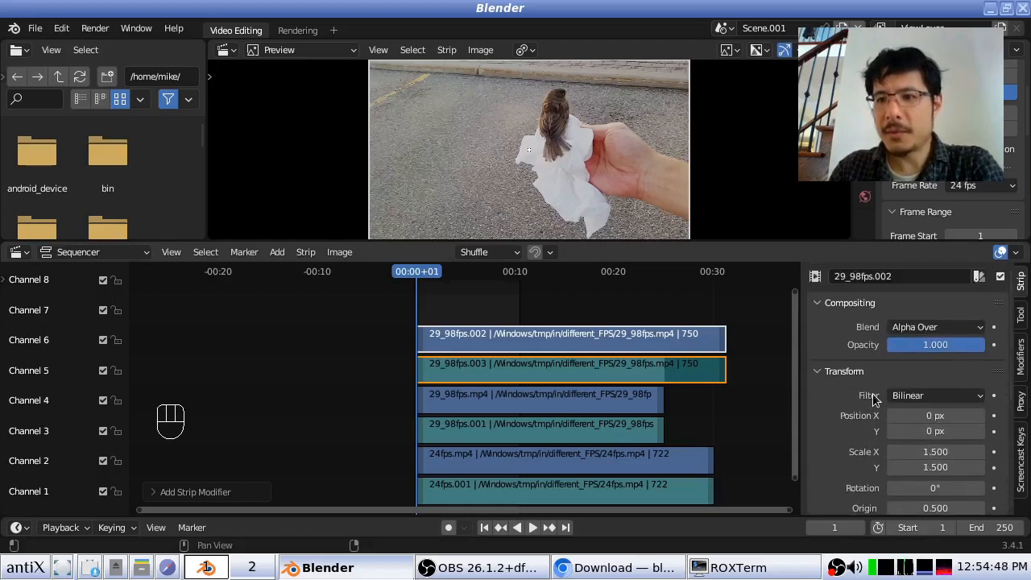
Check the placement of the Modifiers panel among the Tool, Modifiers and Strip properties.
{"action": "left_click", "coordinate": [1022, 316]}
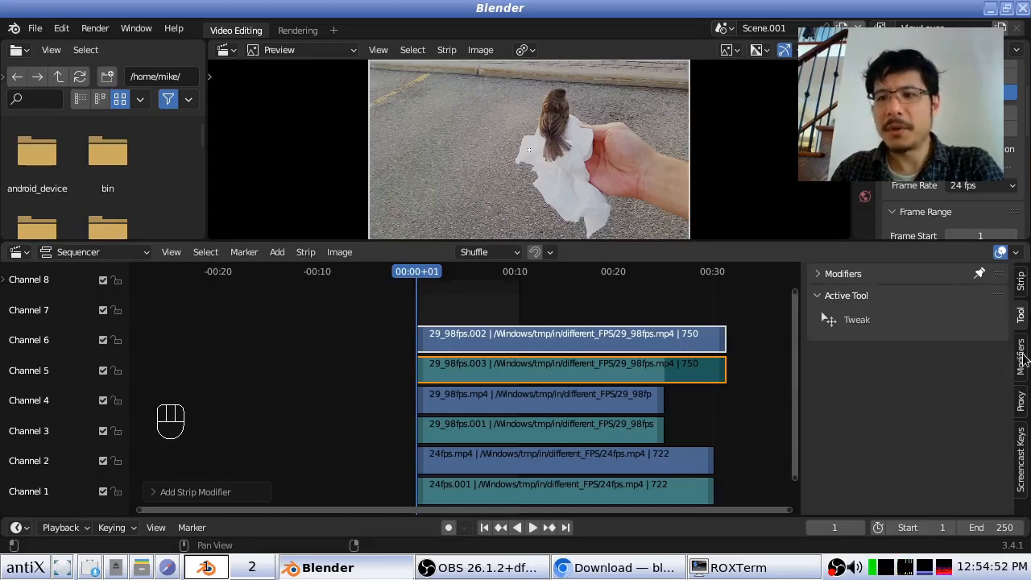
{"action": "left_click", "coordinate": [1022, 360]}
{"action": "left_click", "coordinate": [1020, 287]}
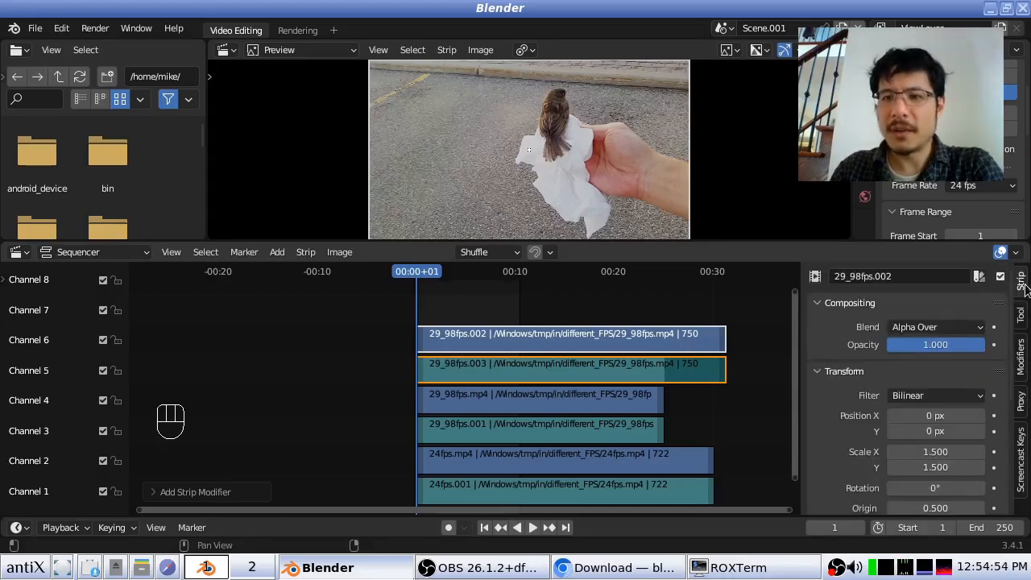
{"action": "scroll", "coordinate": [890, 330], "scroll_direction": "down", "scroll_amount": 6}
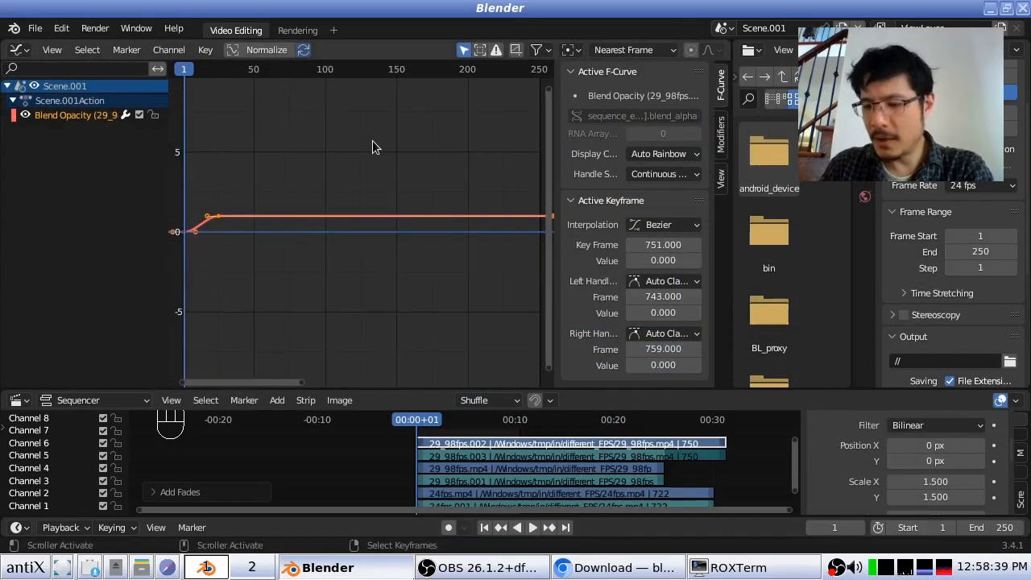
Frame the whole Blend Opacity F-curve in the Graph Editor and show the available selection commands, including Box Select (Include Handles) and Lasso Select.
{"action": "key", "text": "Home"}
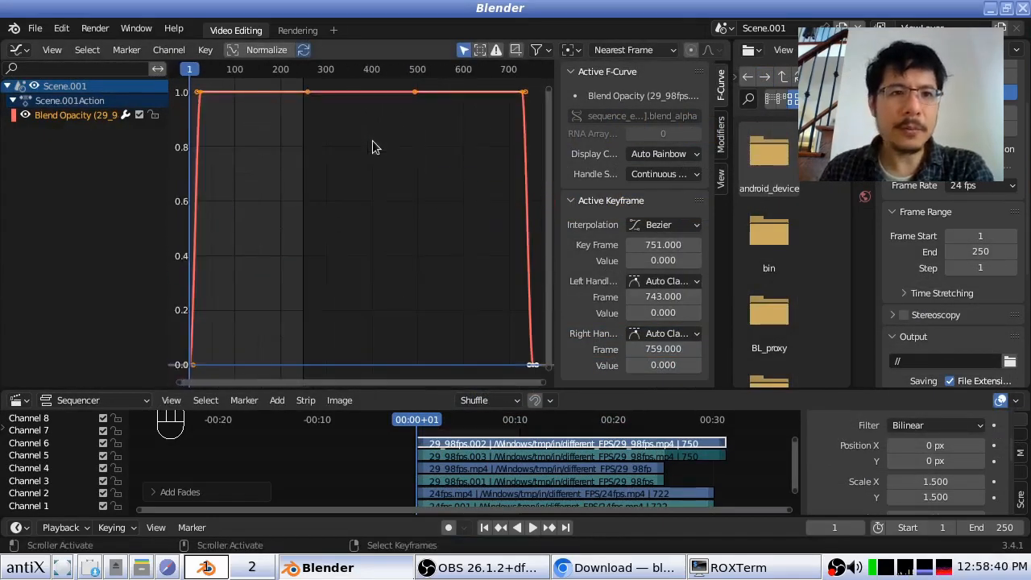
{"action": "scroll", "coordinate": [372, 140], "scroll_direction": "down", "scroll_amount": 2}
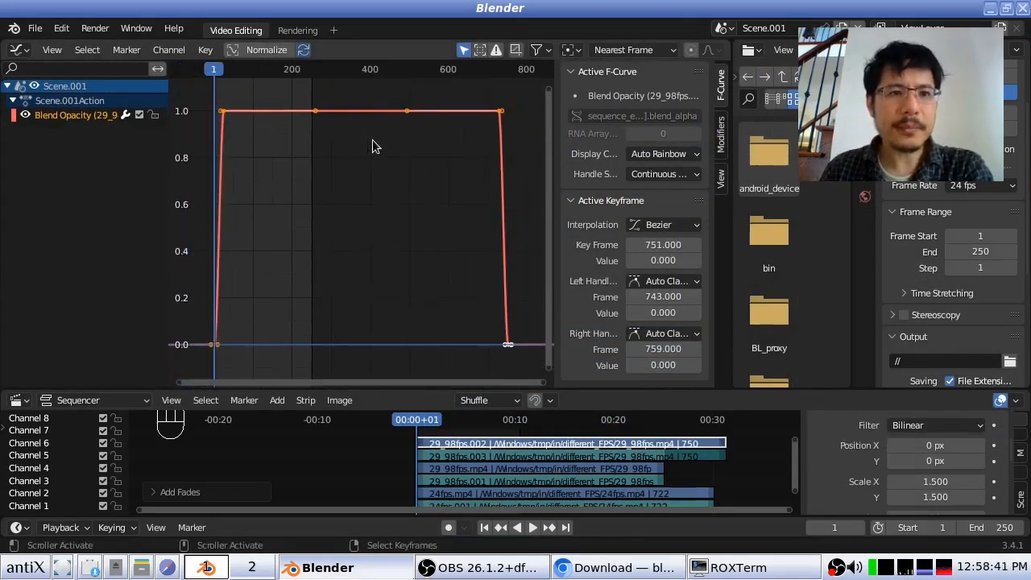
{"action": "left_click", "coordinate": [88, 51]}
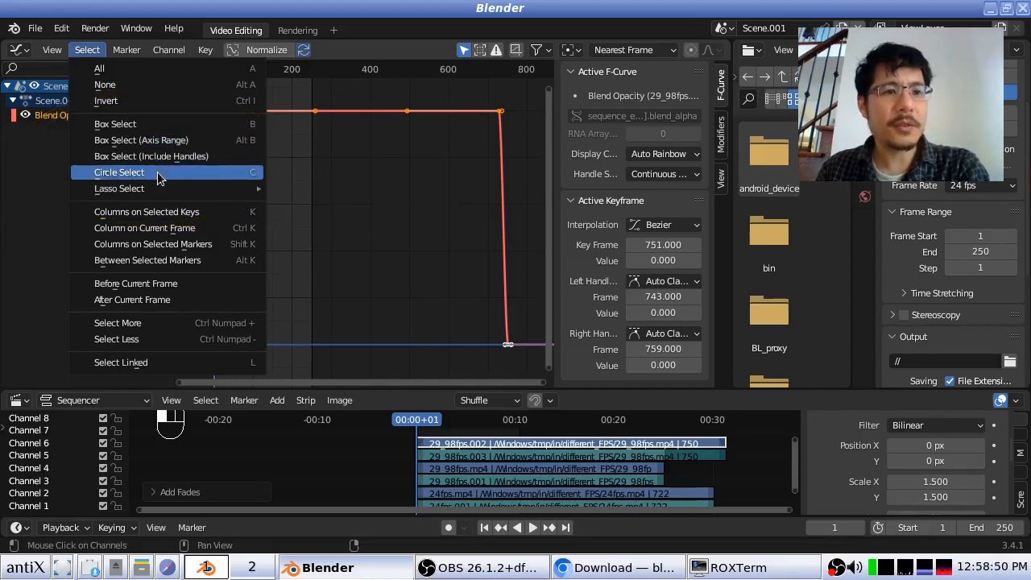
{"action": "mouse_move", "coordinate": [149, 193]}
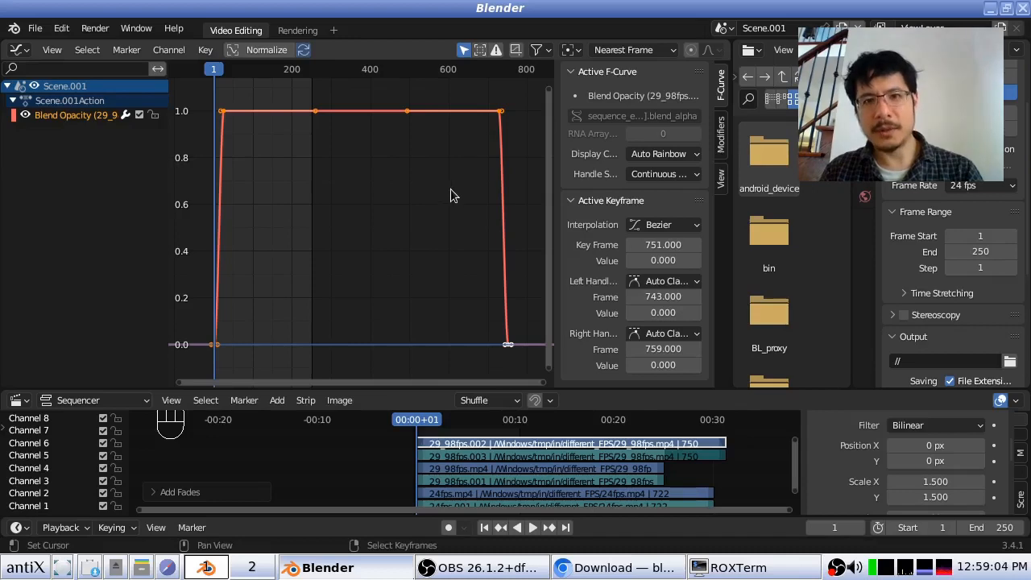
Hide the Graph Editor's sidebar and try to move all selected keyframes of the Blend Opacity curve.
{"action": "key", "text": "n"}
{"action": "key", "text": "g"}
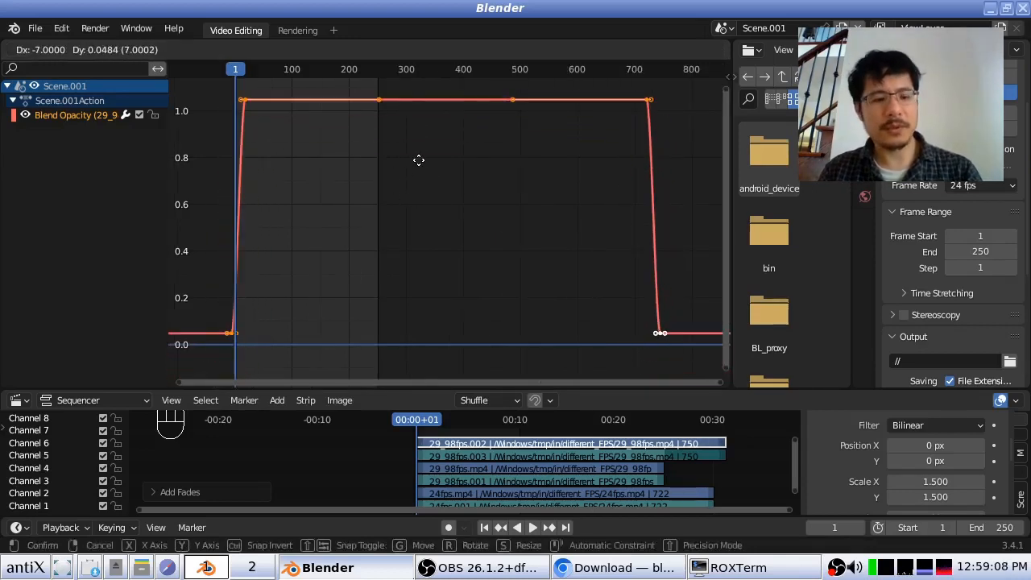
{"action": "left_click", "coordinate": [420, 167]}
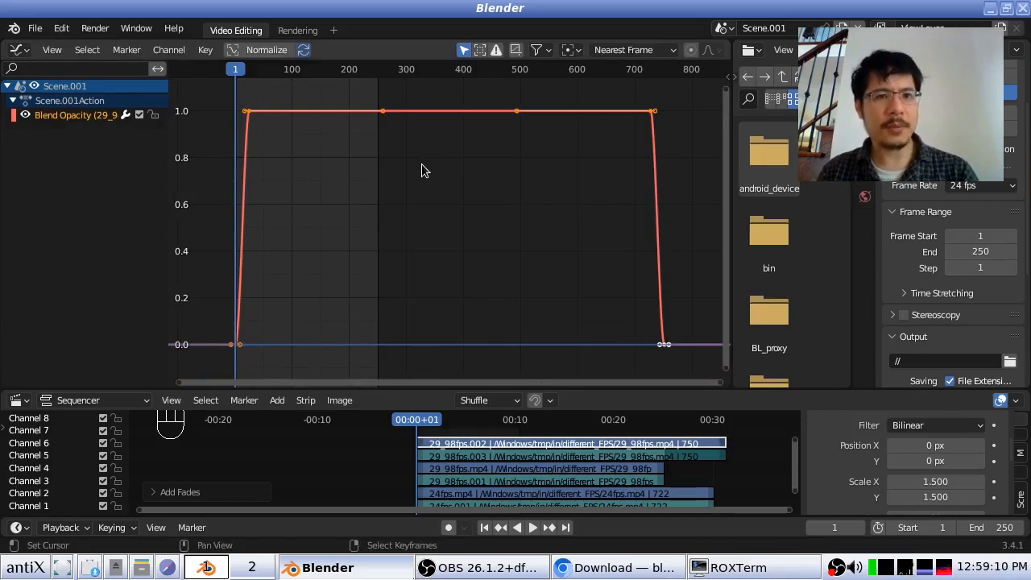
Clear the keyframe selection and box-select the two fade-in keyframes at the start of the Blend Opacity curve.
{"action": "key", "text": "alt+a"}
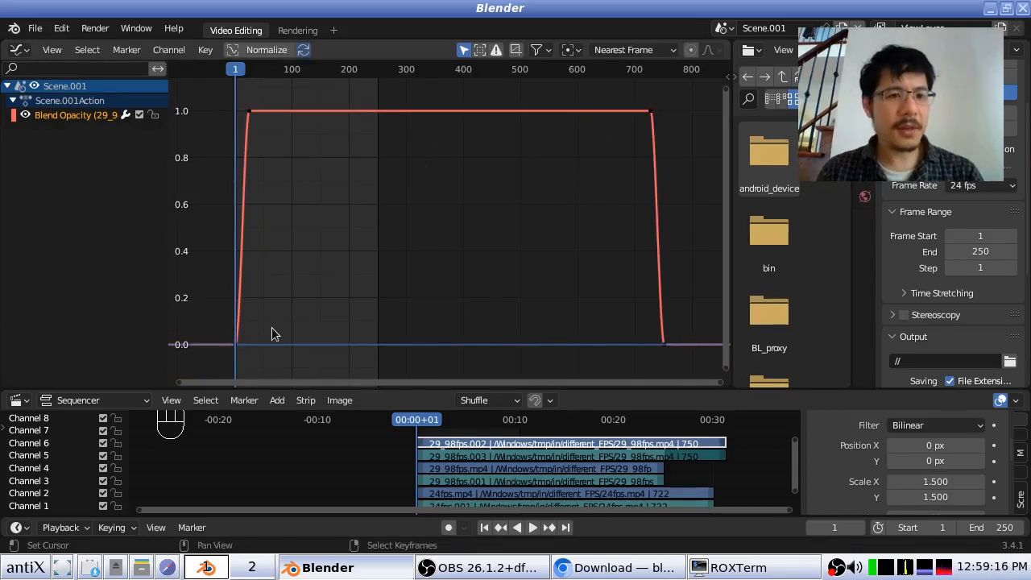
{"action": "key", "text": "b"}
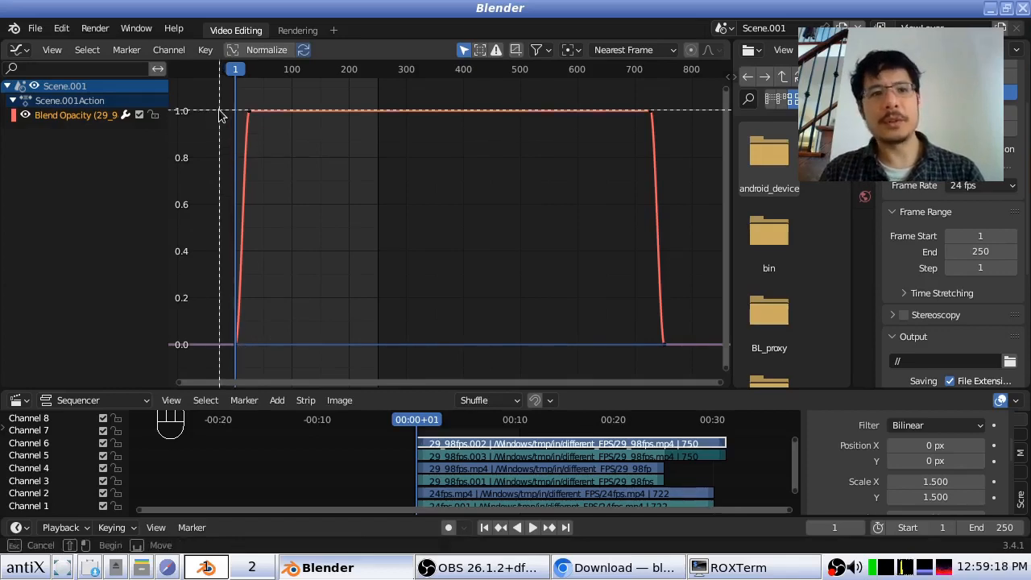
{"action": "left_click_drag", "start_coordinate": [219, 101], "coordinate": [362, 367]}
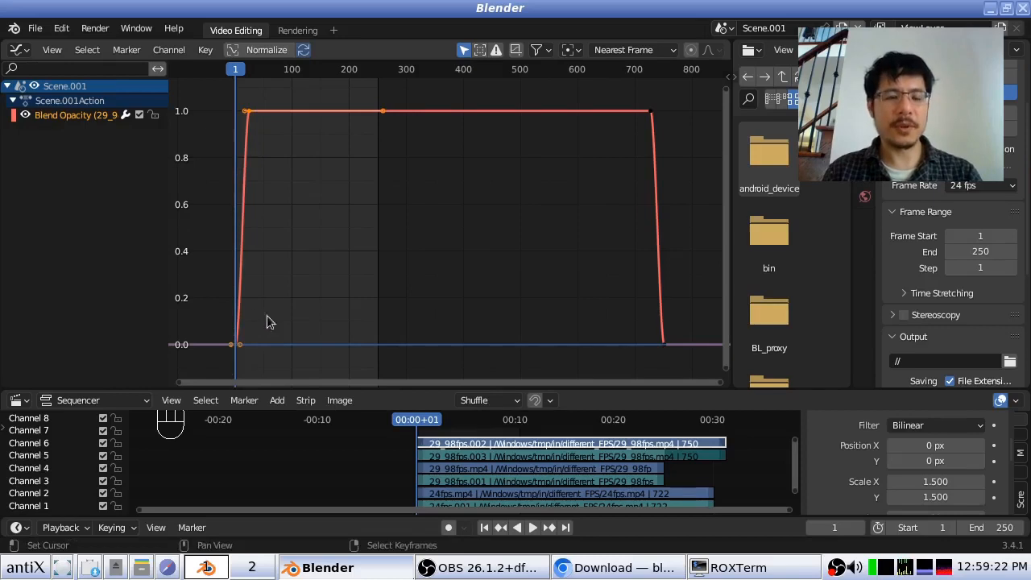
Clear the selection and select only the upper fade-in keyframe, at value 1.0, on the Blend Opacity curve.
{"action": "key", "text": "alt+a"}
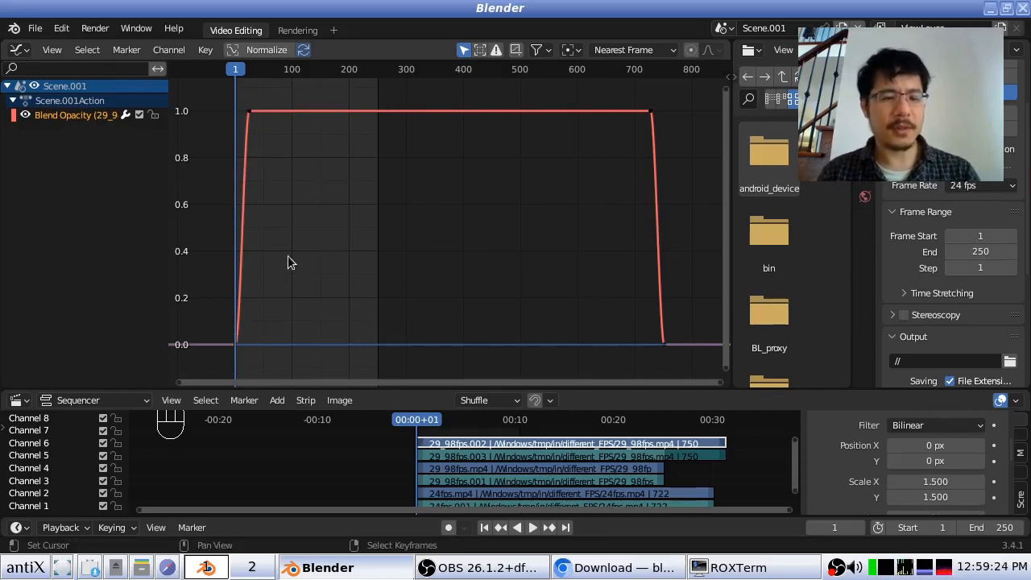
{"action": "left_click", "coordinate": [248, 113]}
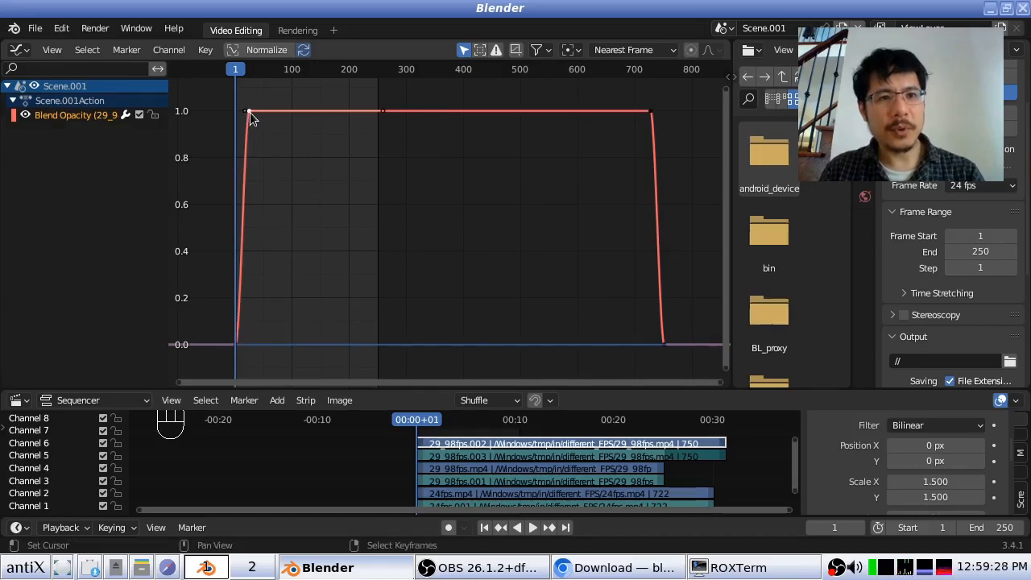
Add the lower fade-in keyframe at value 0.0 to the Blend Opacity selection and slightly enlarge the Sequencer area.
{"action": "right_click", "coordinate": [236, 345], "text": "shift"}
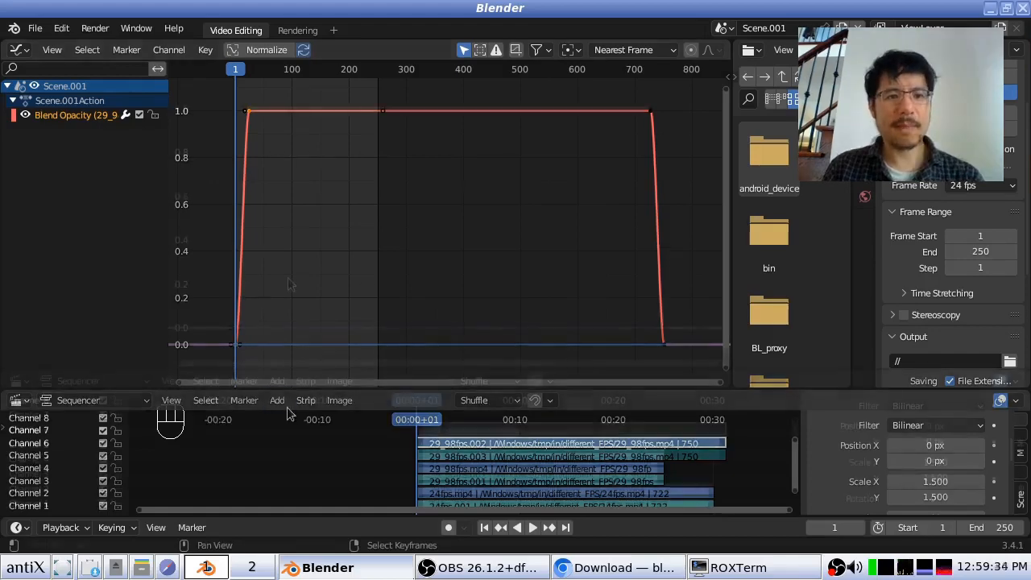
{"action": "left_click_drag", "start_coordinate": [289, 391], "coordinate": [289, 372]}
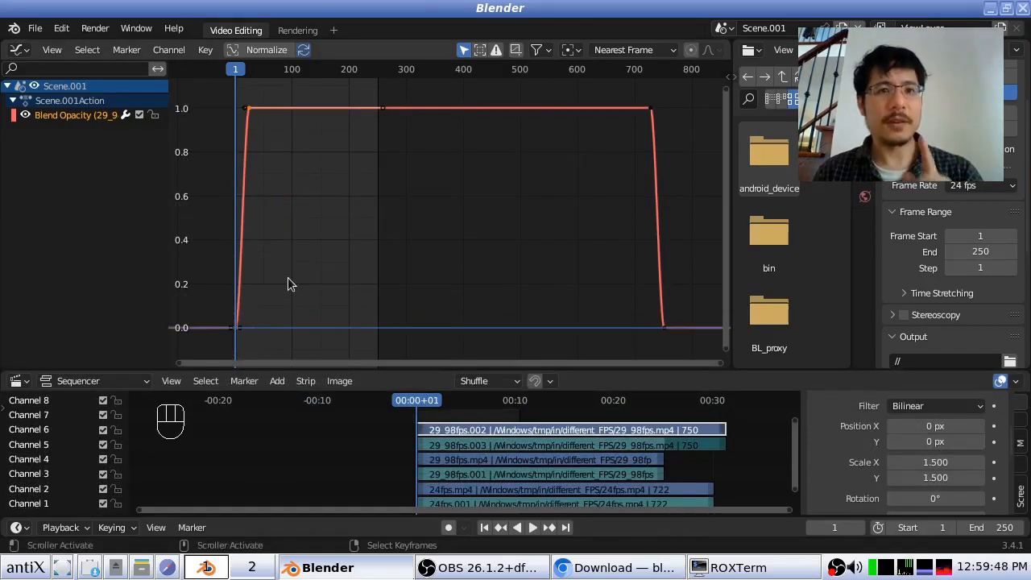
Circle-select both fade-in keyframes and the upper fade-out keyframe, and subtract the two upper keyframes at value 1.0 from the selection.
{"action": "left_click", "coordinate": [92, 51]}
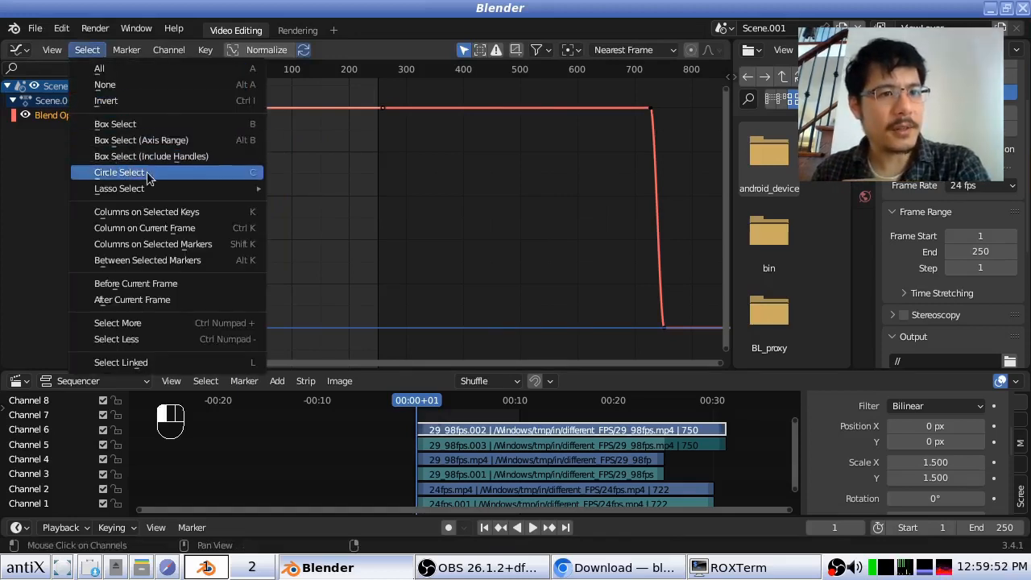
{"action": "left_click", "coordinate": [129, 173]}
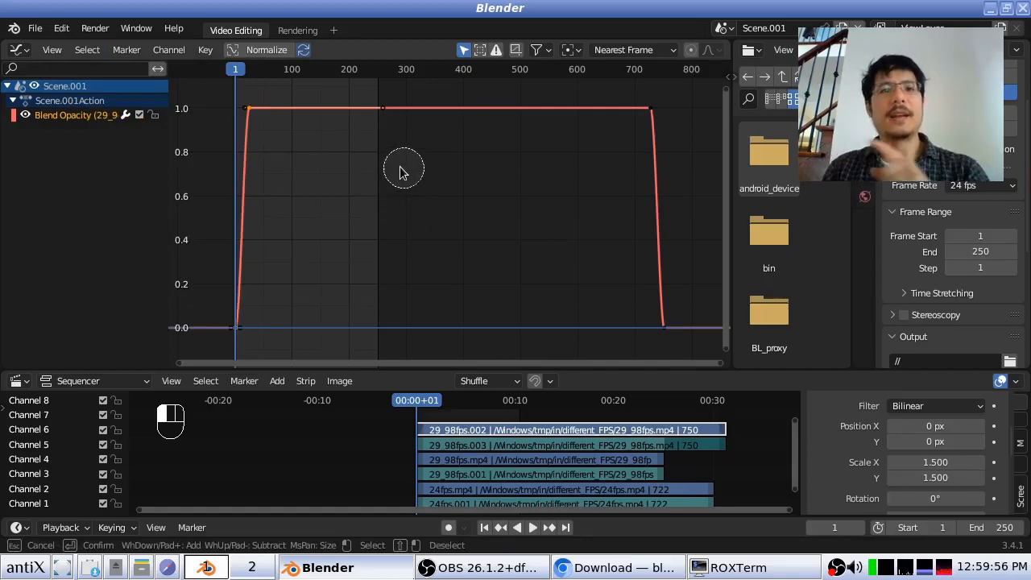
{"action": "left_click", "coordinate": [237, 332]}
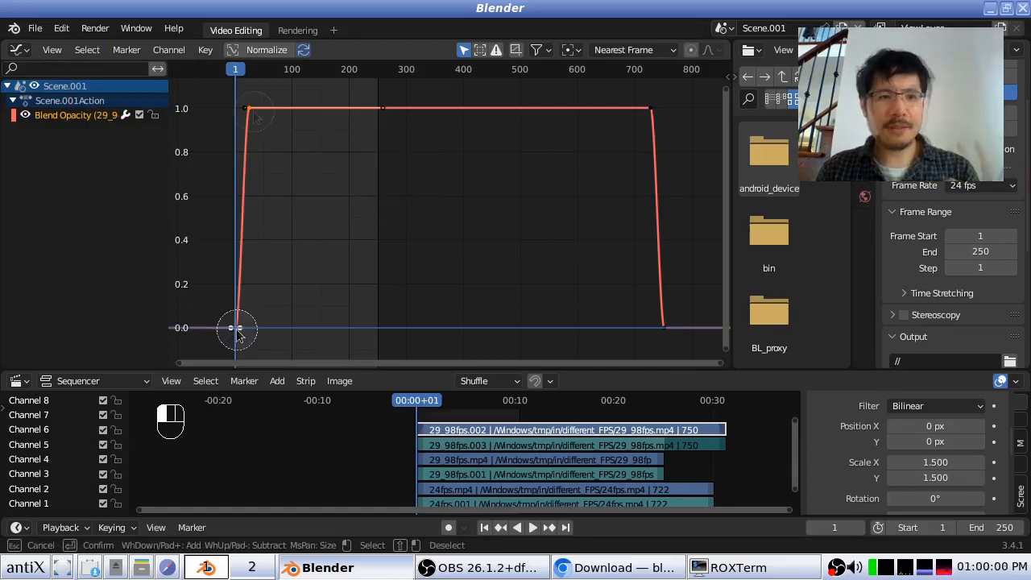
{"action": "left_click", "coordinate": [256, 110]}
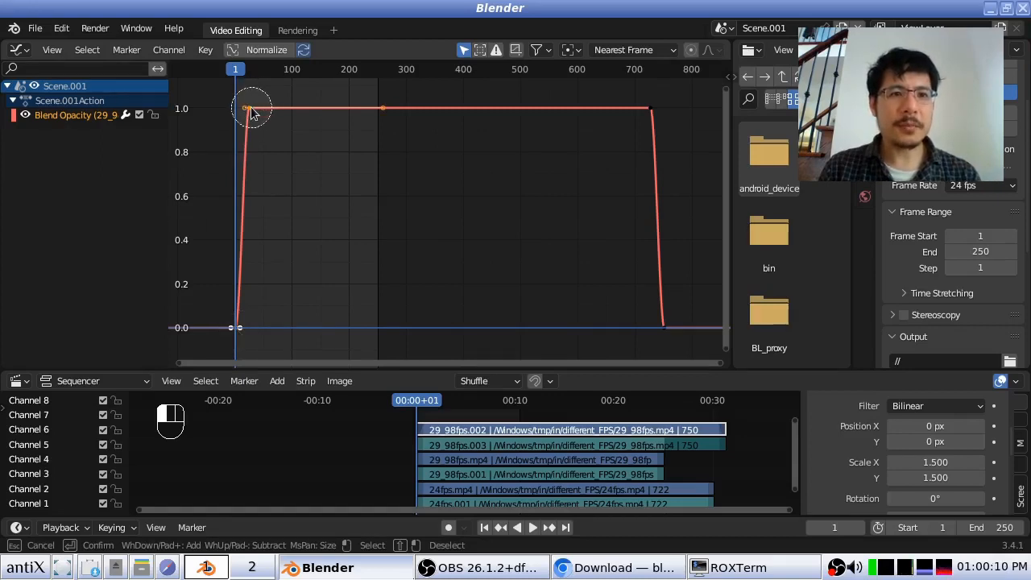
{"action": "left_click", "coordinate": [648, 117]}
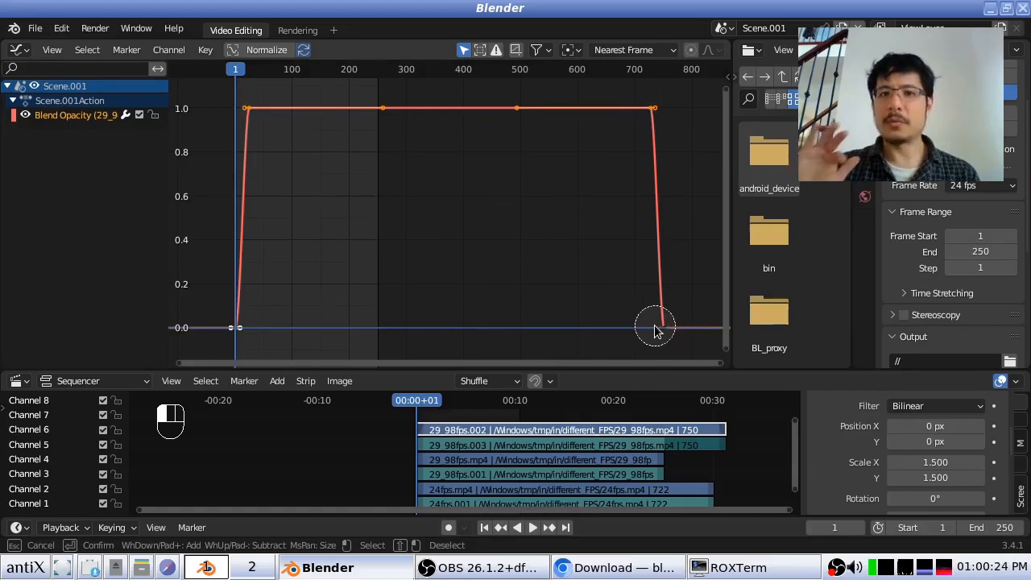
{"action": "key", "text": "shift"}
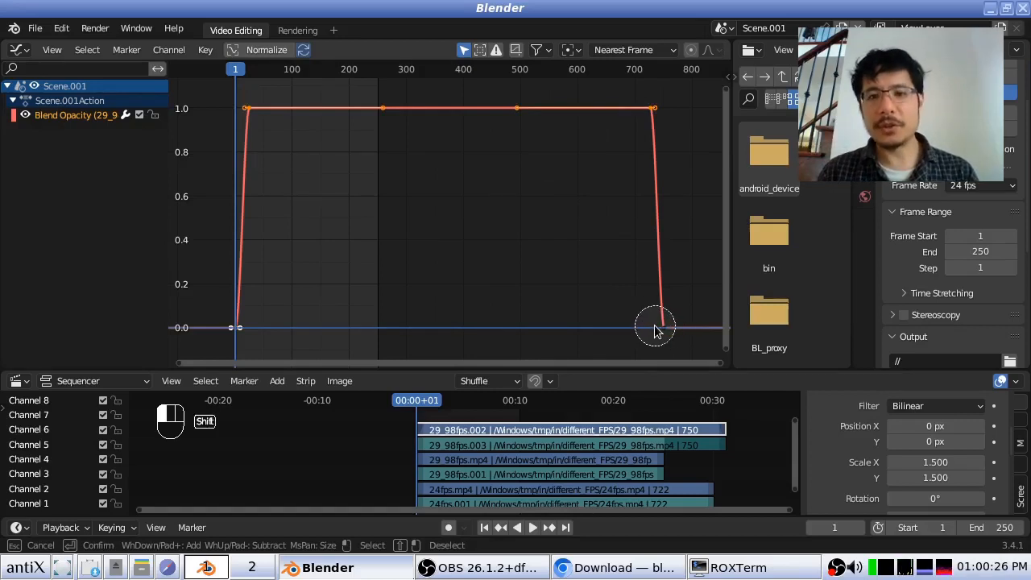
{"action": "mouse_move", "coordinate": [656, 330]}
{"action": "left_mouse_down", "text": "shift"}
{"action": "mouse_move", "coordinate": [681, 193]}
{"action": "mouse_move", "coordinate": [653, 116]}
{"action": "mouse_move", "coordinate": [403, 84]}
{"action": "mouse_move", "coordinate": [248, 110]}
{"action": "left_mouse_up", "text": "shift"}
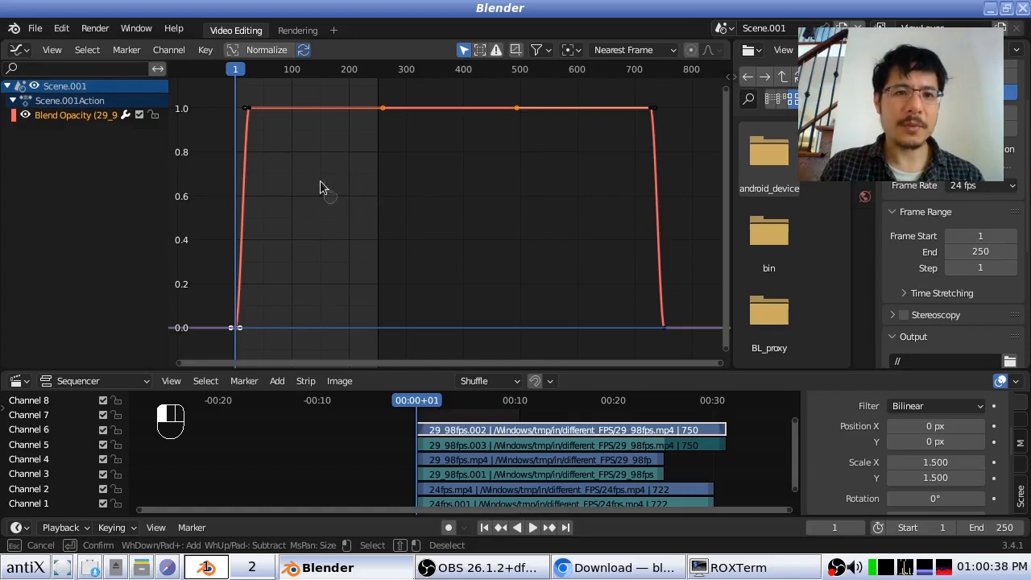
Circle-select the upper fade-in keyframe plus, with a larger circle, the last fade-out keyframe, and try moving the selection.
{"action": "left_click", "coordinate": [251, 109]}
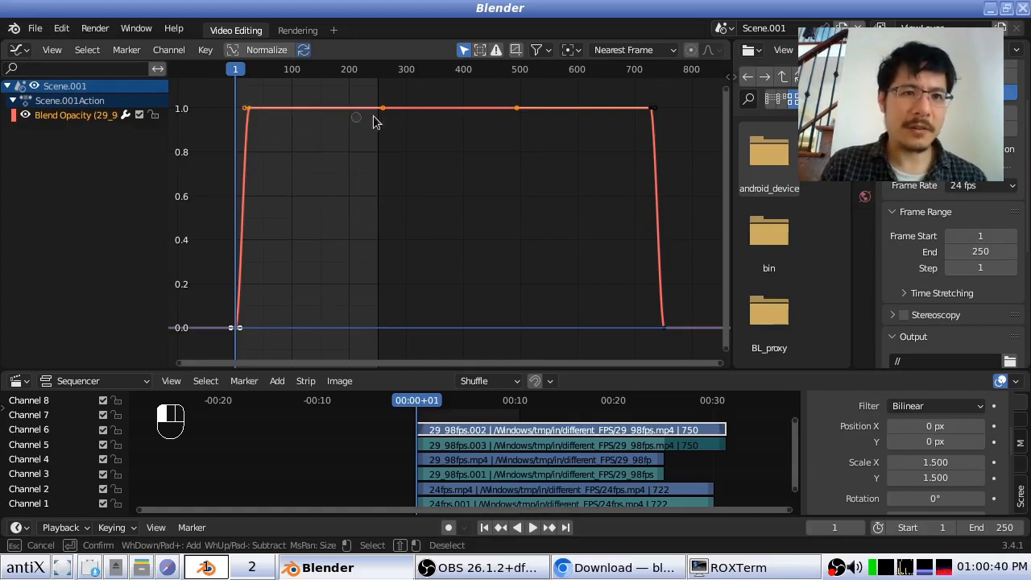
{"action": "scroll", "coordinate": [592, 169], "scroll_direction": "down", "scroll_amount": 6}
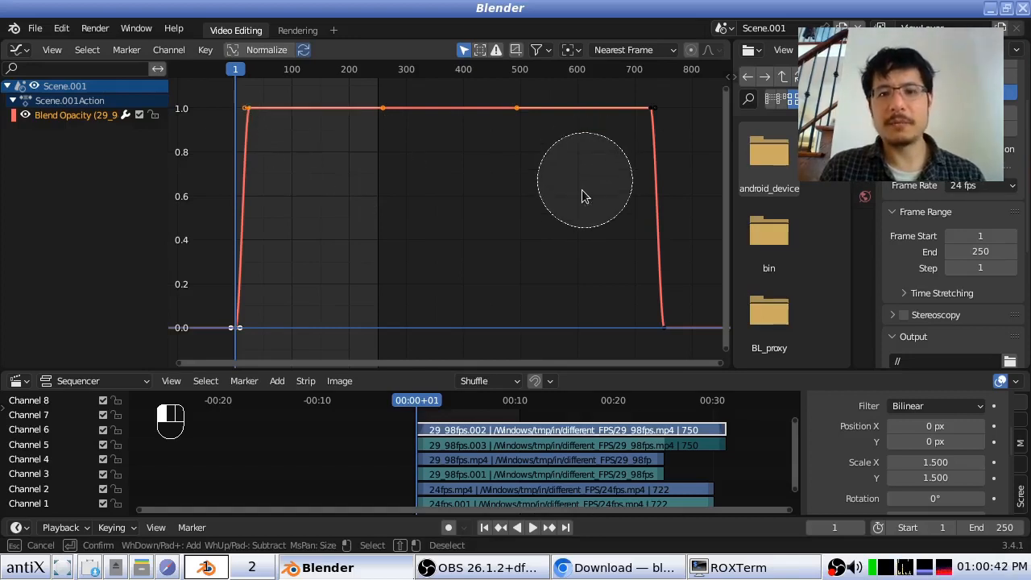
{"action": "mouse_move", "coordinate": [612, 145]}
{"action": "left_mouse_down"}
{"action": "mouse_move", "coordinate": [626, 123]}
{"action": "mouse_move", "coordinate": [621, 285]}
{"action": "mouse_move", "coordinate": [646, 329]}
{"action": "mouse_move", "coordinate": [638, 311]}
{"action": "left_mouse_up"}
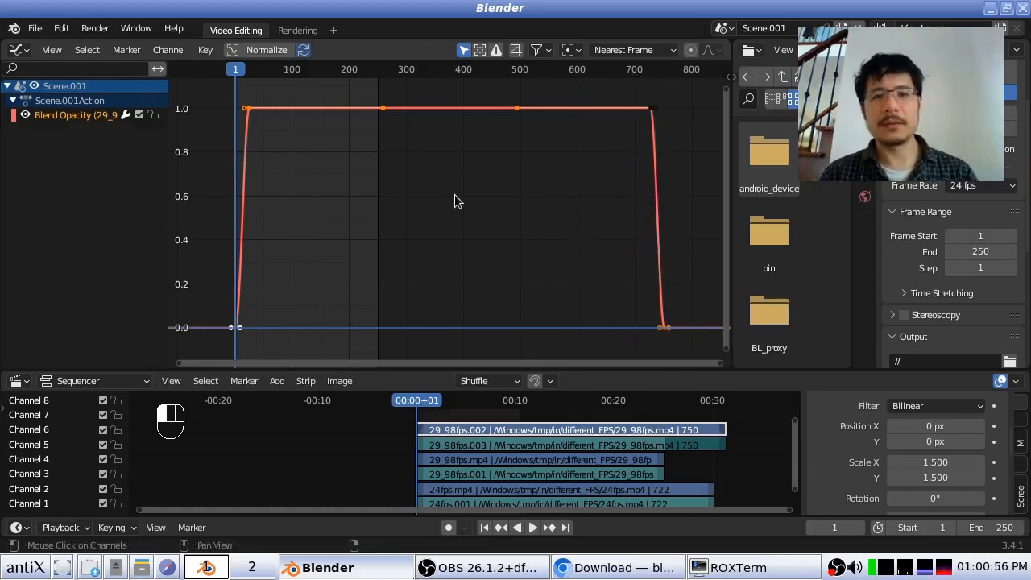
{"action": "key", "text": "g"}
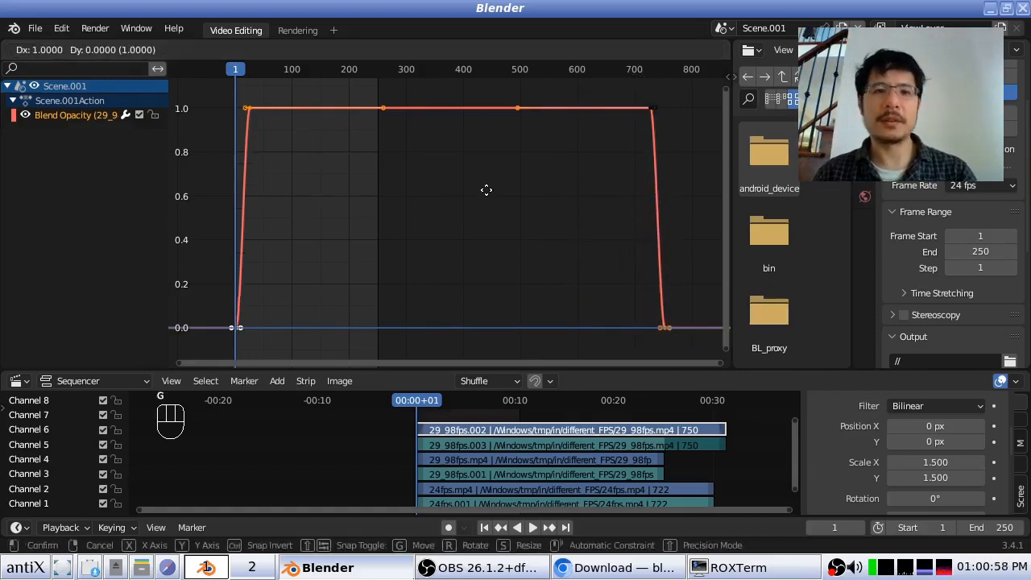
{"action": "left_click", "coordinate": [520, 219]}
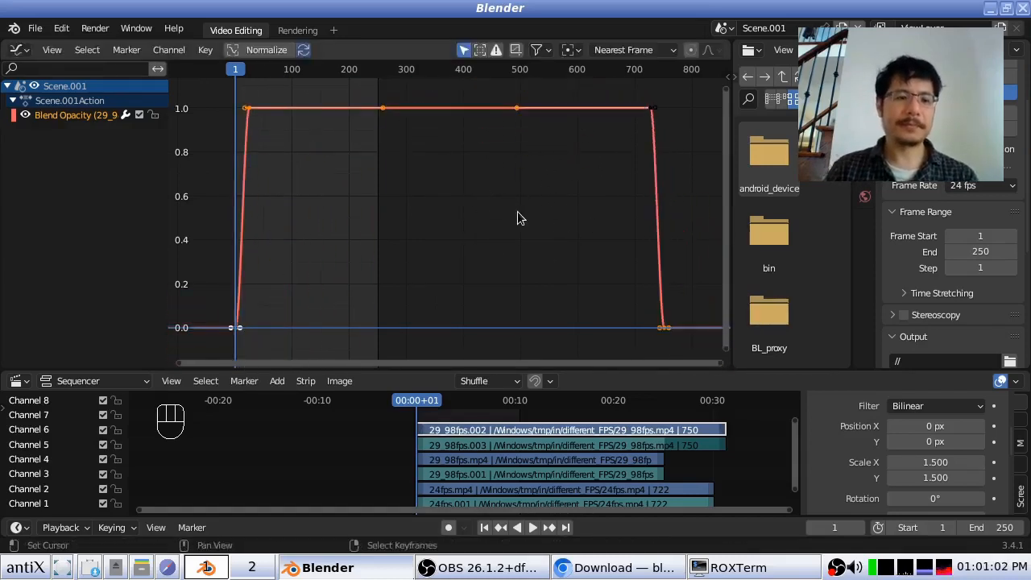
Use Lasso Select in Set mode on the two upper keyframes and the last fade-out keyframe, and try moving them.
{"action": "left_click", "coordinate": [87, 49]}
{"action": "mouse_move", "coordinate": [103, 193]}
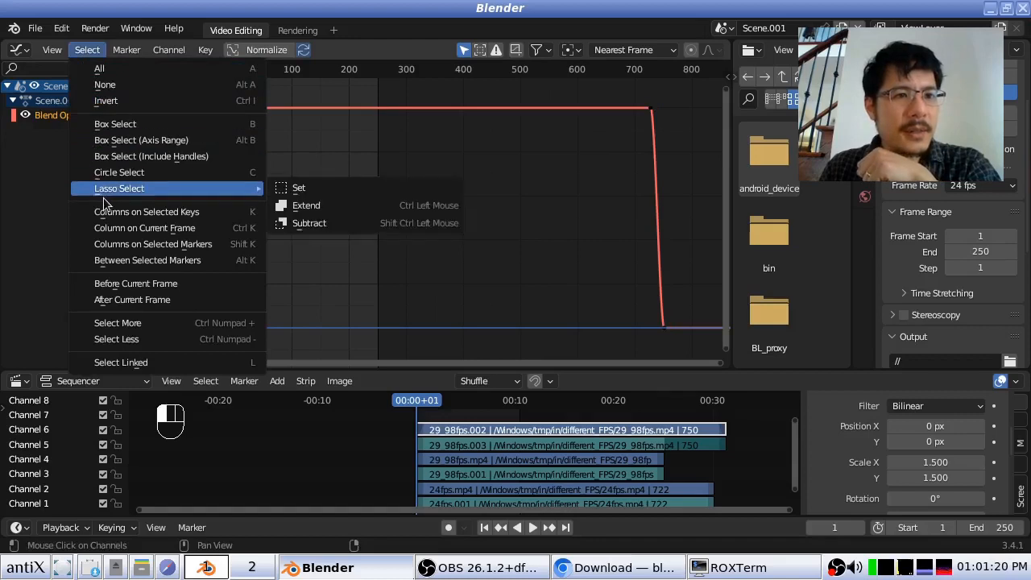
{"action": "left_click", "coordinate": [339, 194]}
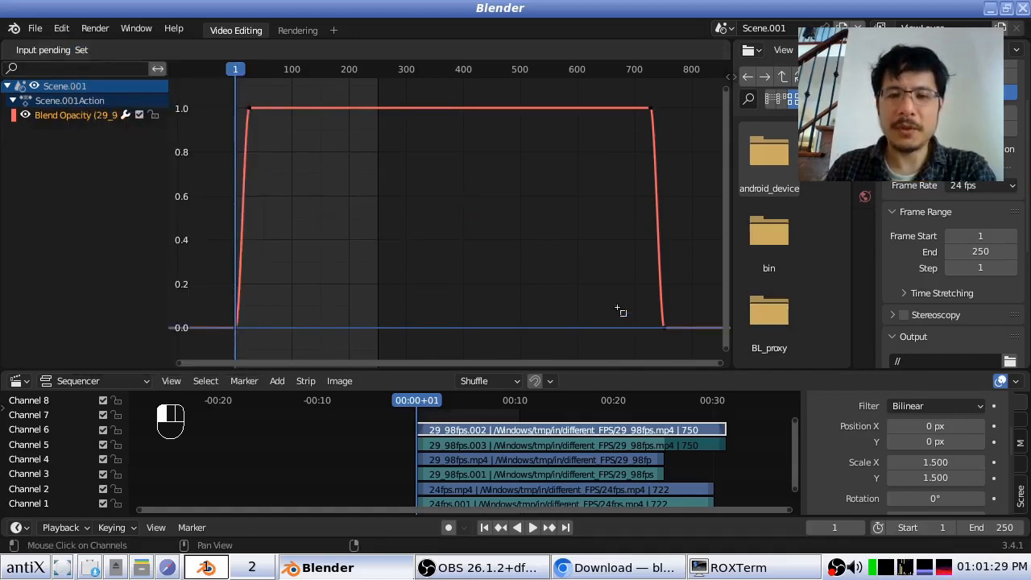
{"action": "mouse_move", "coordinate": [620, 311]}
{"action": "left_mouse_down"}
{"action": "mouse_move", "coordinate": [625, 324]}
{"action": "mouse_move", "coordinate": [685, 332]}
{"action": "mouse_move", "coordinate": [739, 189]}
{"action": "mouse_move", "coordinate": [598, 28]}
{"action": "mouse_move", "coordinate": [550, 108]}
{"action": "mouse_move", "coordinate": [507, 144]}
{"action": "mouse_move", "coordinate": [423, 90]}
{"action": "mouse_move", "coordinate": [231, 96]}
{"action": "mouse_move", "coordinate": [246, 150]}
{"action": "mouse_move", "coordinate": [327, 191]}
{"action": "left_mouse_up"}
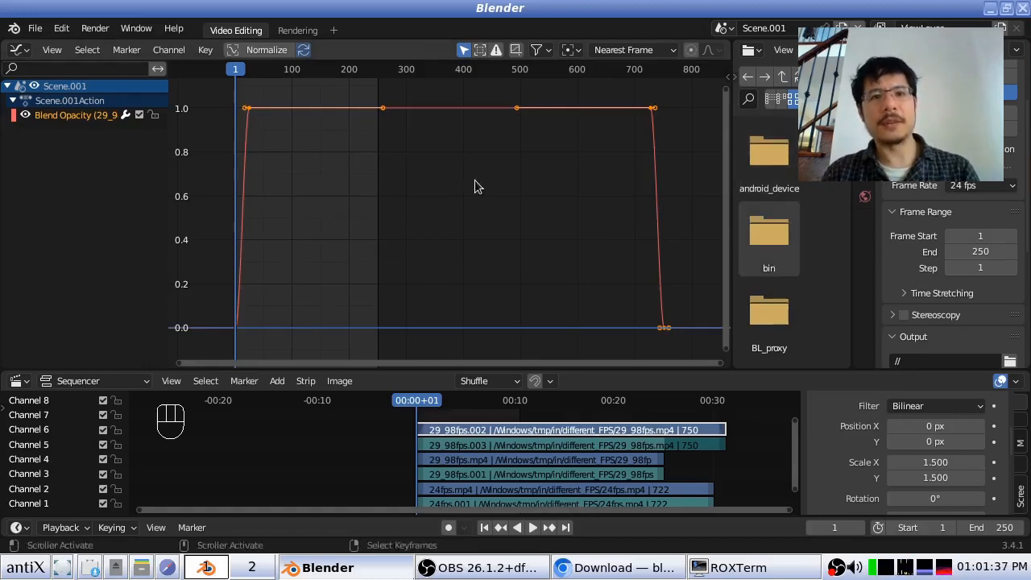
{"action": "key", "text": "g"}
{"action": "left_click", "coordinate": [510, 186]}
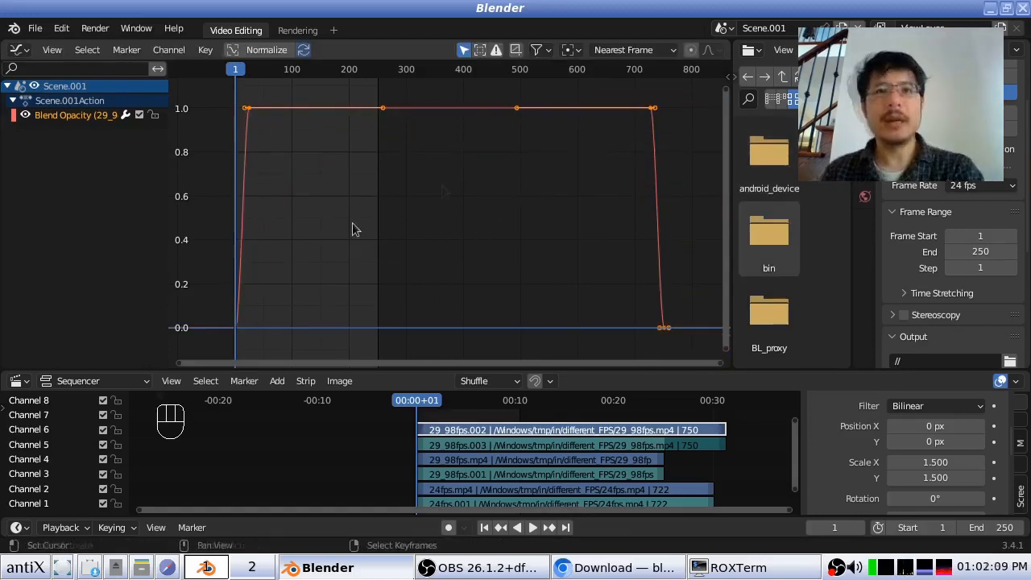
Clear the selection, lasso-select the upper fade-out and fade-in keyframes one after the other in Extend mode, and try moving them.
{"action": "left_click", "coordinate": [87, 49]}
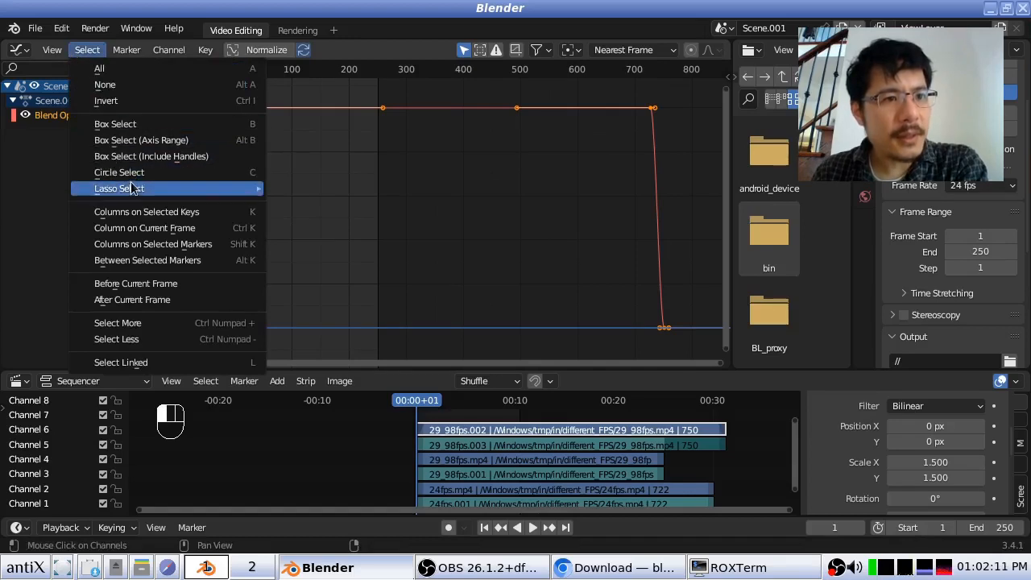
{"action": "mouse_move", "coordinate": [135, 188]}
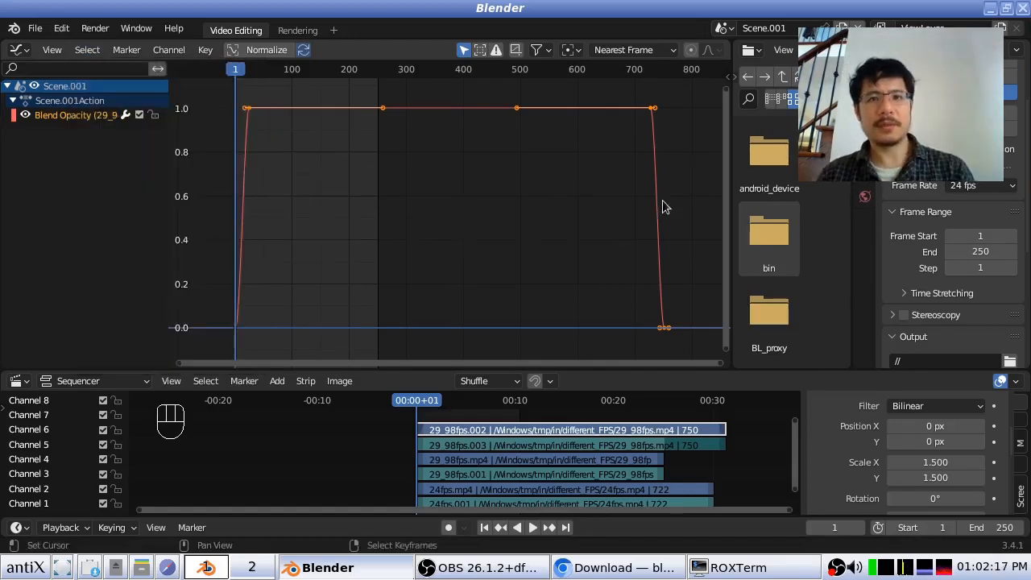
{"action": "key", "text": "a"}
{"action": "key", "text": "a"}
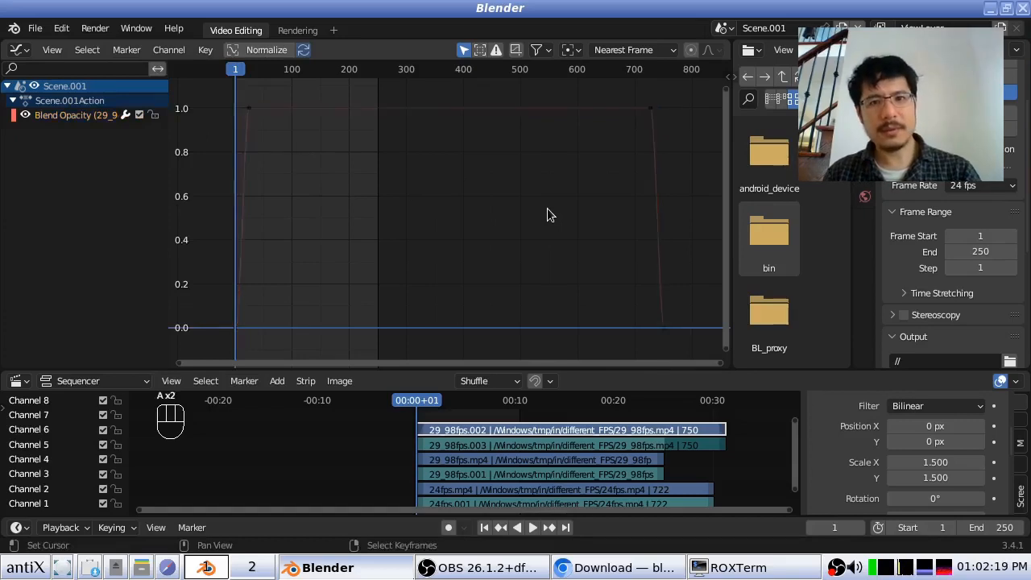
{"action": "mouse_move", "coordinate": [566, 206]}
{"action": "left_mouse_down", "text": "ctrl"}
{"action": "mouse_move", "coordinate": [655, 156]}
{"action": "mouse_move", "coordinate": [651, 106]}
{"action": "mouse_move", "coordinate": [549, 83]}
{"action": "mouse_move", "coordinate": [266, 98]}
{"action": "mouse_move", "coordinate": [233, 138]}
{"action": "mouse_move", "coordinate": [299, 218]}
{"action": "mouse_move", "coordinate": [301, 138]}
{"action": "mouse_move", "coordinate": [250, 85]}
{"action": "mouse_move", "coordinate": [227, 138]}
{"action": "mouse_move", "coordinate": [317, 185]}
{"action": "left_mouse_up", "text": "ctrl"}
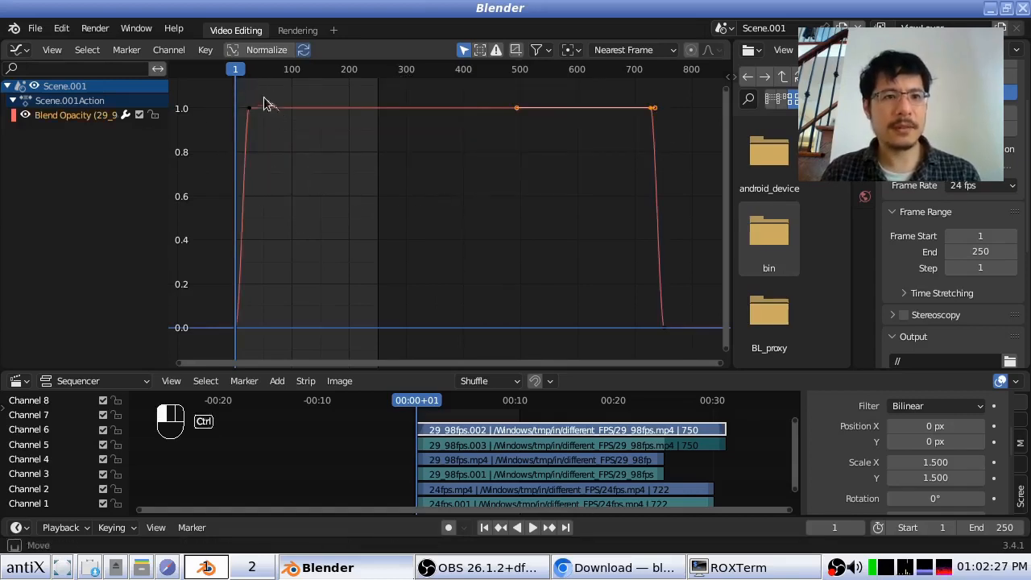
{"action": "mouse_move", "coordinate": [265, 104]}
{"action": "left_mouse_down", "text": "ctrl"}
{"action": "mouse_move", "coordinate": [230, 134]}
{"action": "mouse_move", "coordinate": [383, 105]}
{"action": "mouse_move", "coordinate": [378, 133]}
{"action": "left_mouse_up", "text": "ctrl"}
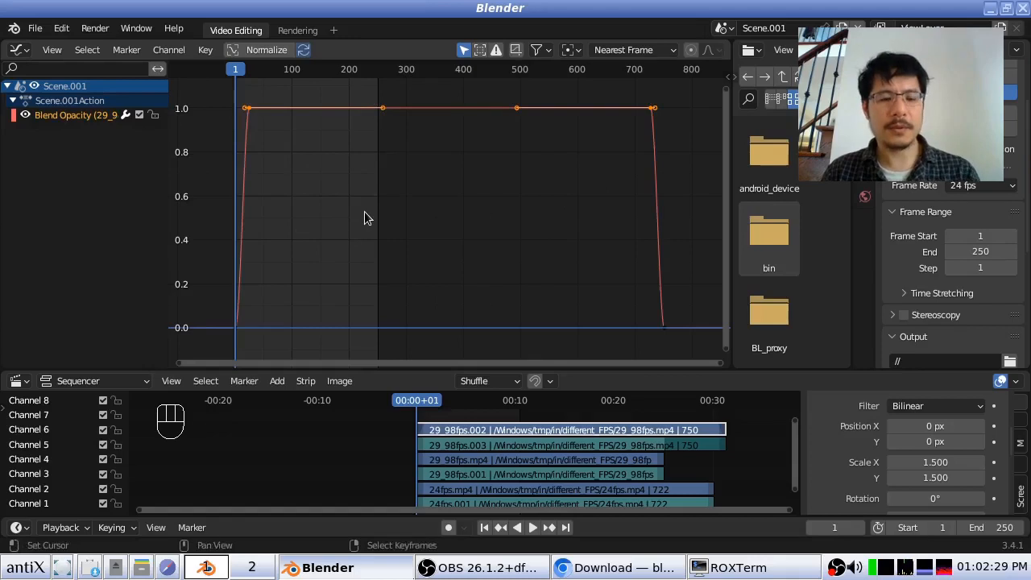
{"action": "key", "text": "g"}
{"action": "right_click", "coordinate": [406, 260]}
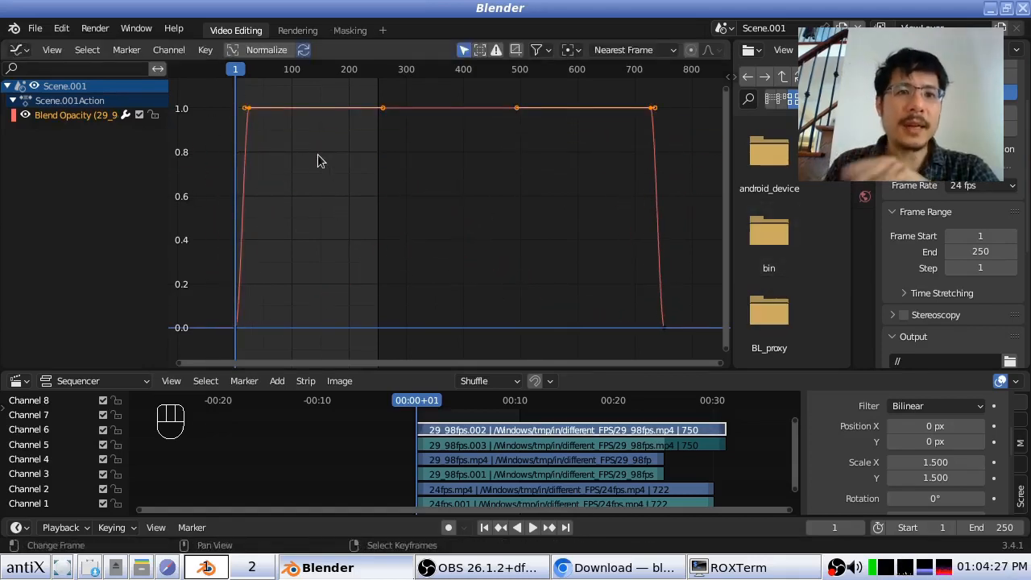
Examine the Graph Editor's Lasso Select modes Set, Extend and Subtract and their shortcuts.
{"action": "left_click", "coordinate": [88, 50]}
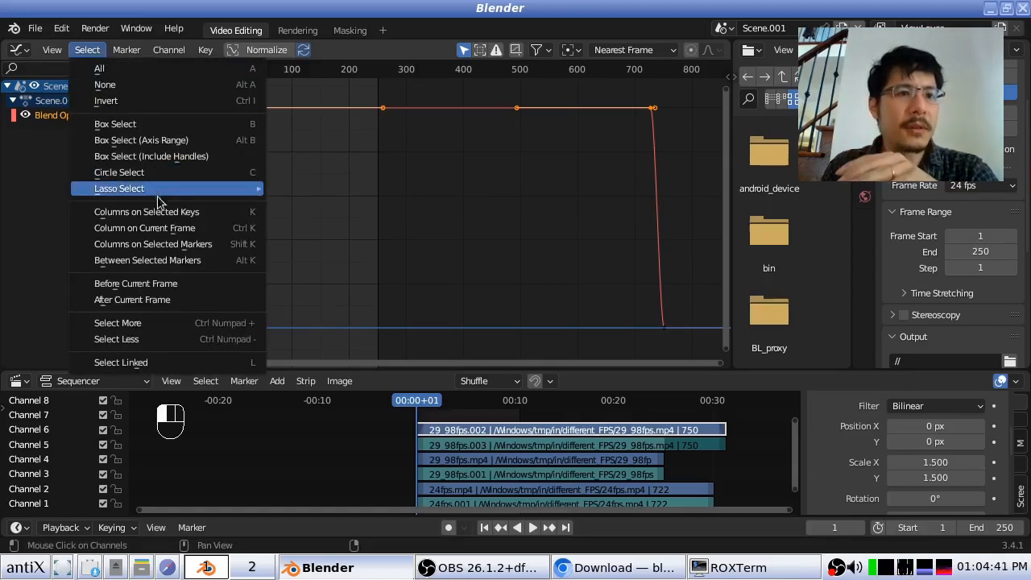
{"action": "mouse_move", "coordinate": [161, 192]}
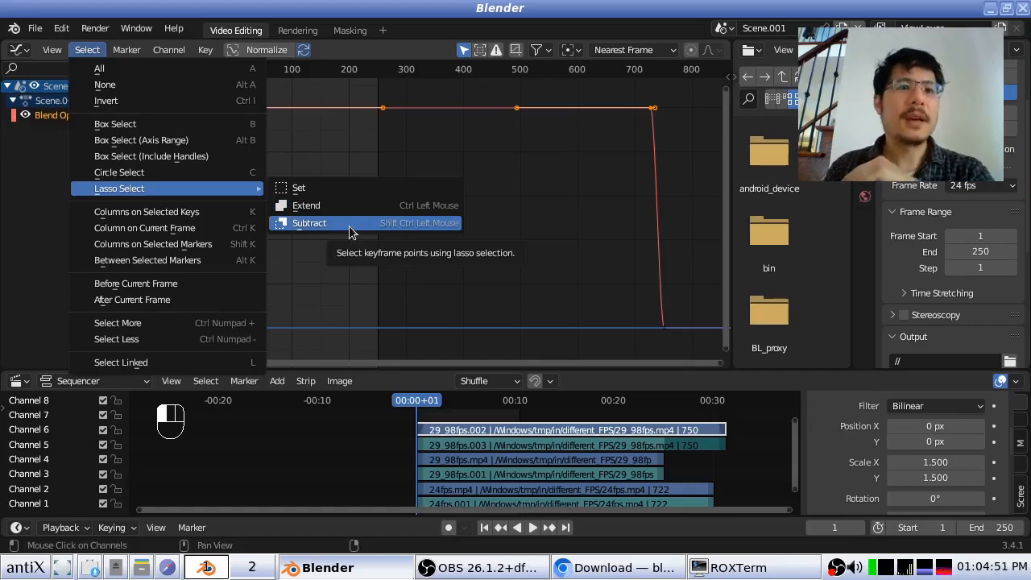
Examine the Lasso Select modes for masks in the Masking workspace, and try starting an Extend lasso beside the mask circle.
{"action": "left_click", "coordinate": [350, 30]}
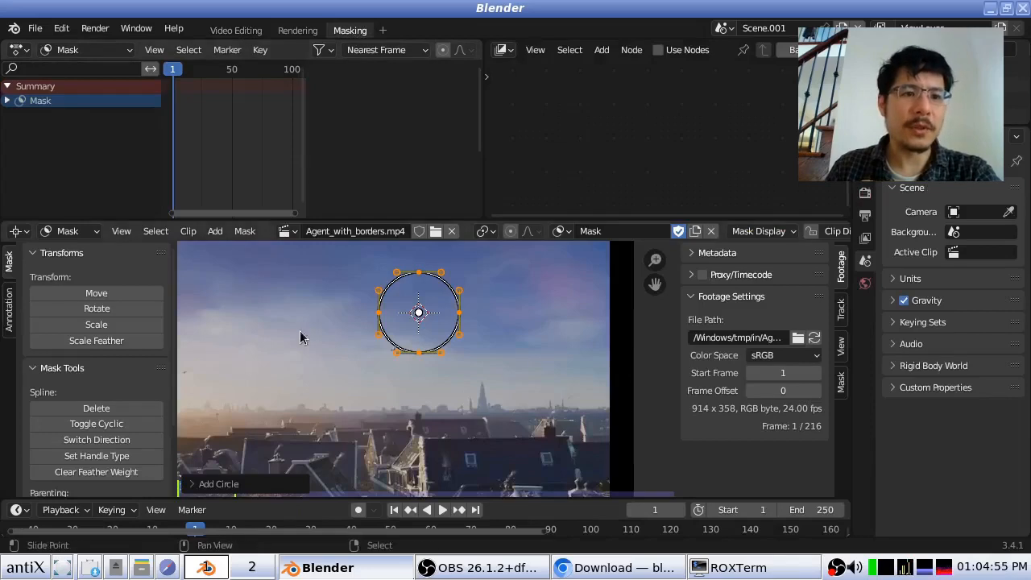
{"action": "left_click", "coordinate": [155, 231]}
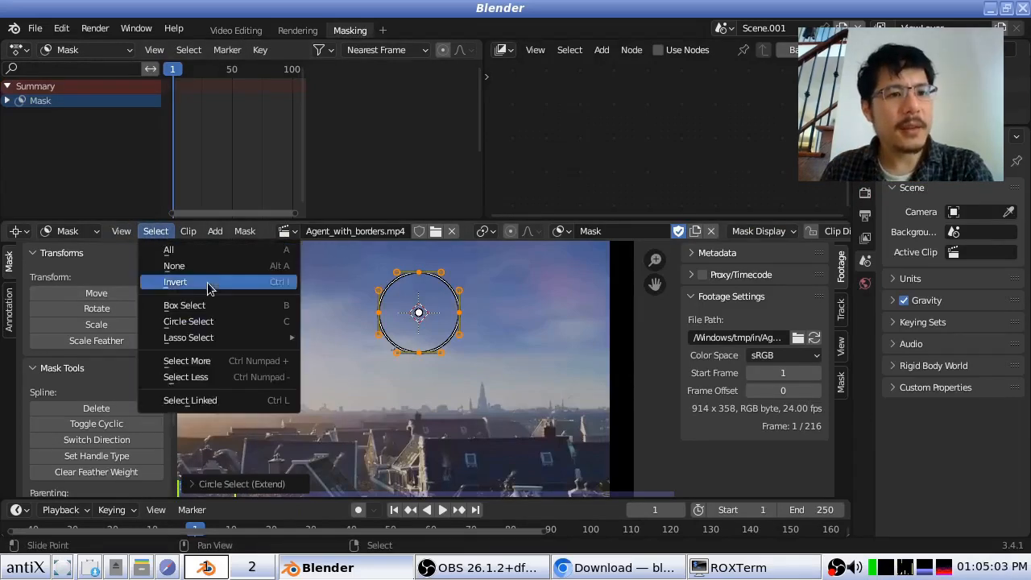
{"action": "mouse_move", "coordinate": [248, 336]}
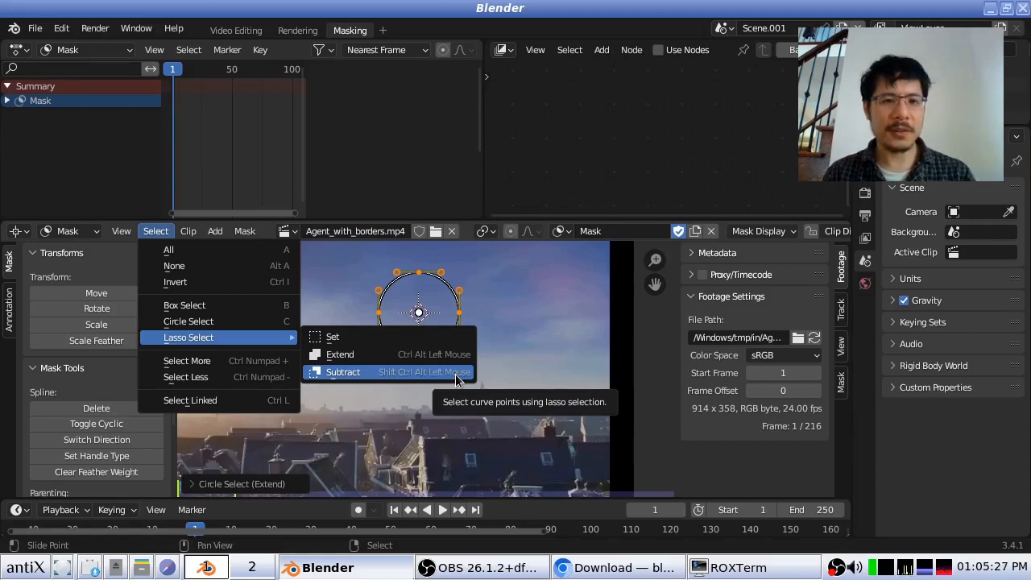
{"action": "left_click", "coordinate": [493, 321], "text": "ctrl+alt"}
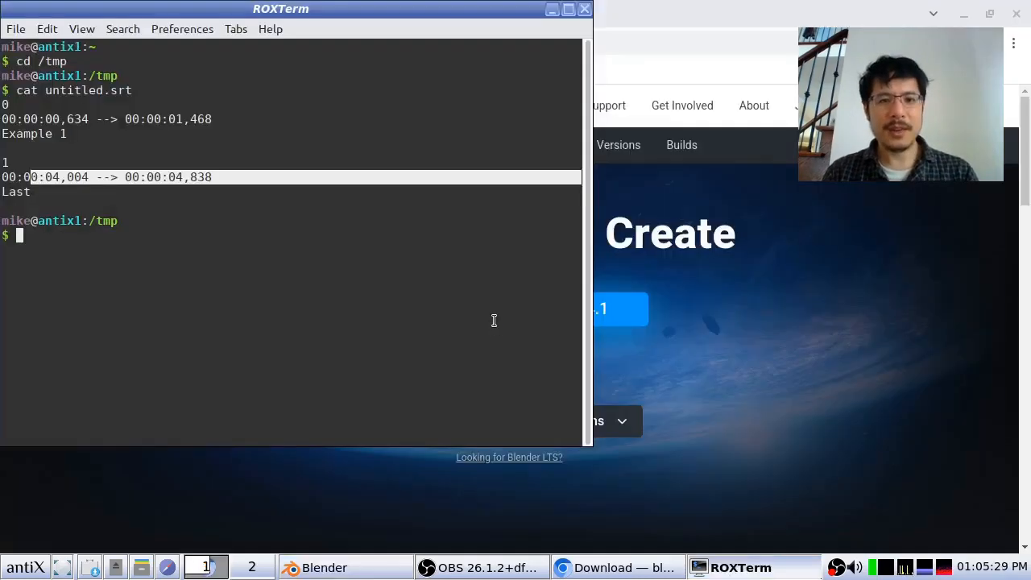